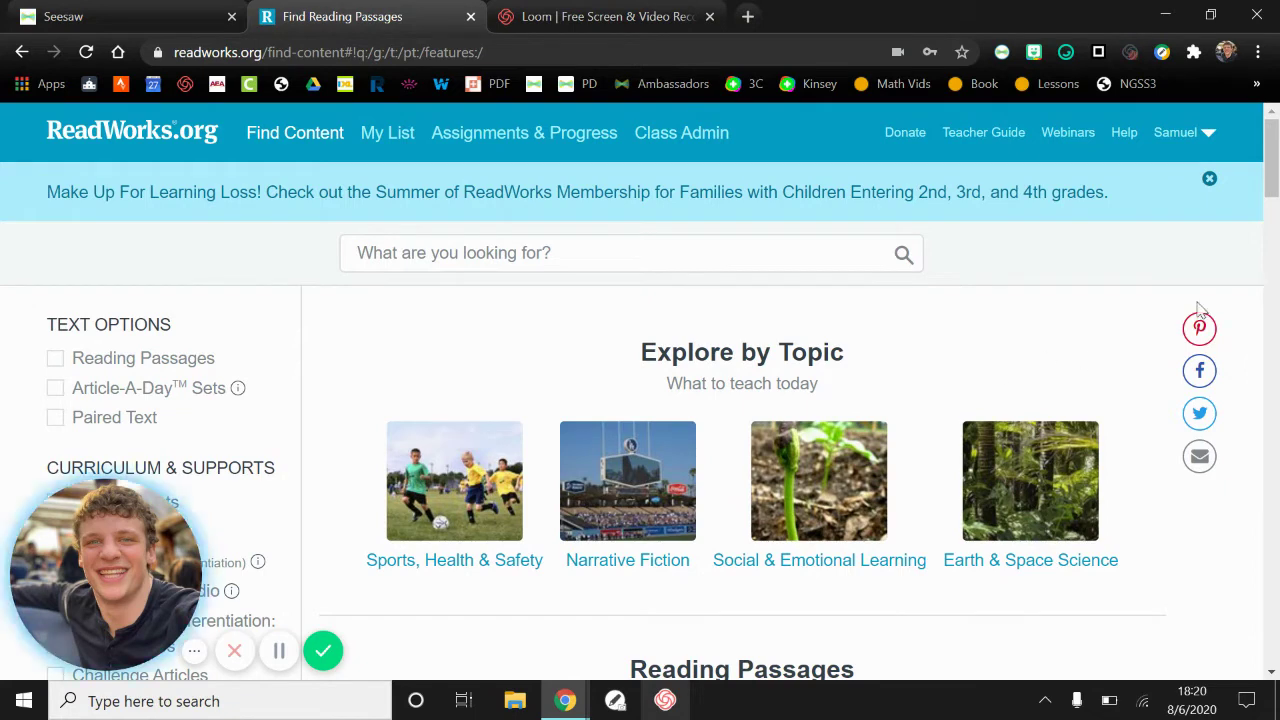
Dismiss the summer membership announcement and search the ReadWorks content for "abraham lincoln".
click(1209, 181)
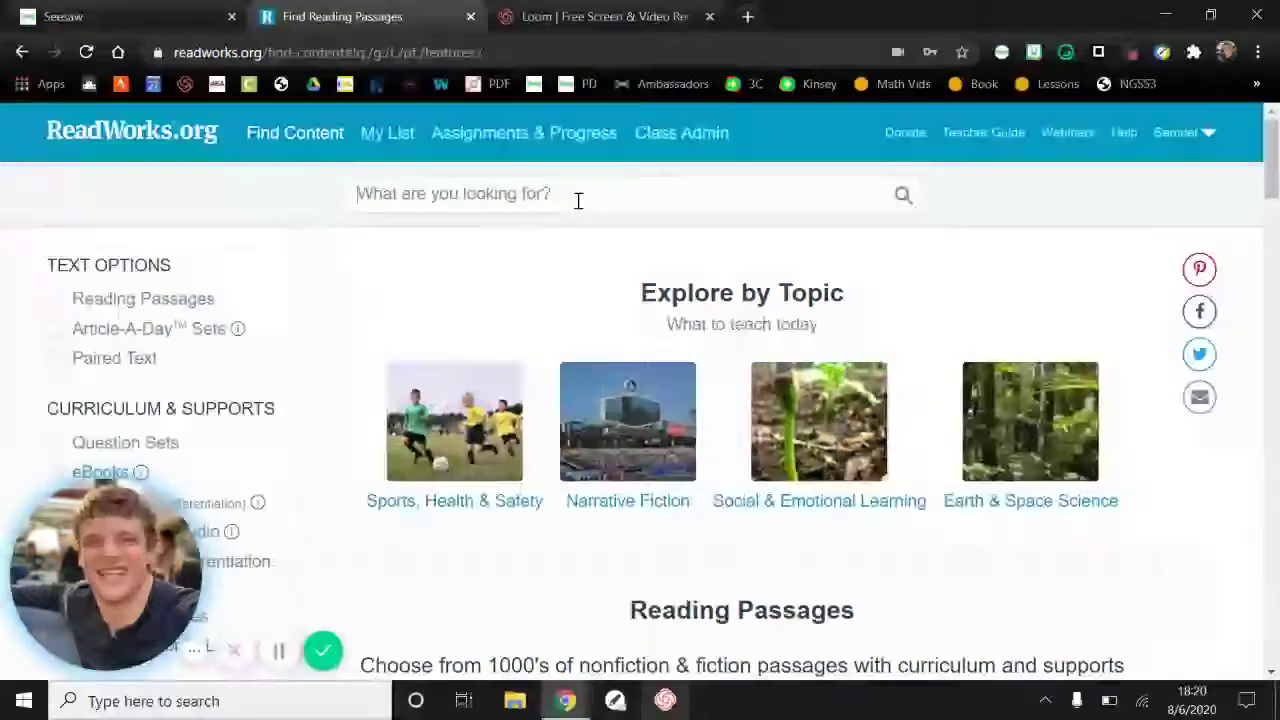
click(476, 193)
text(abr)
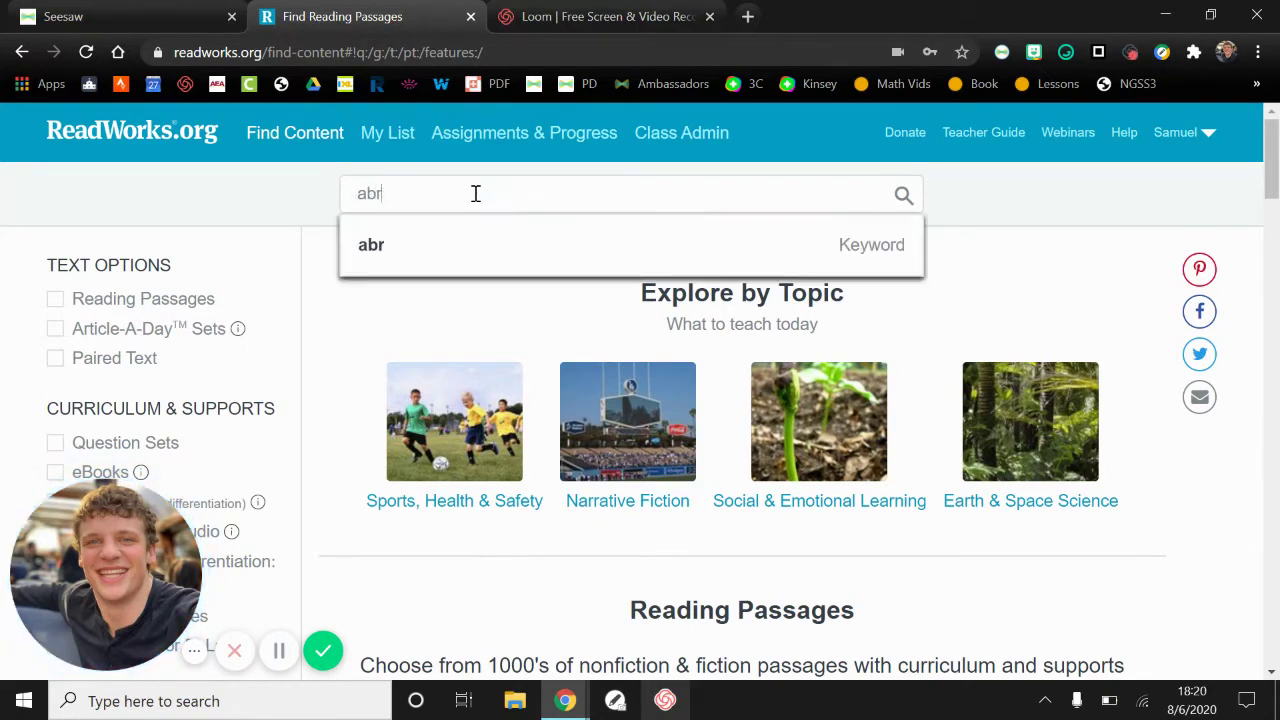
text(aham lincoln)
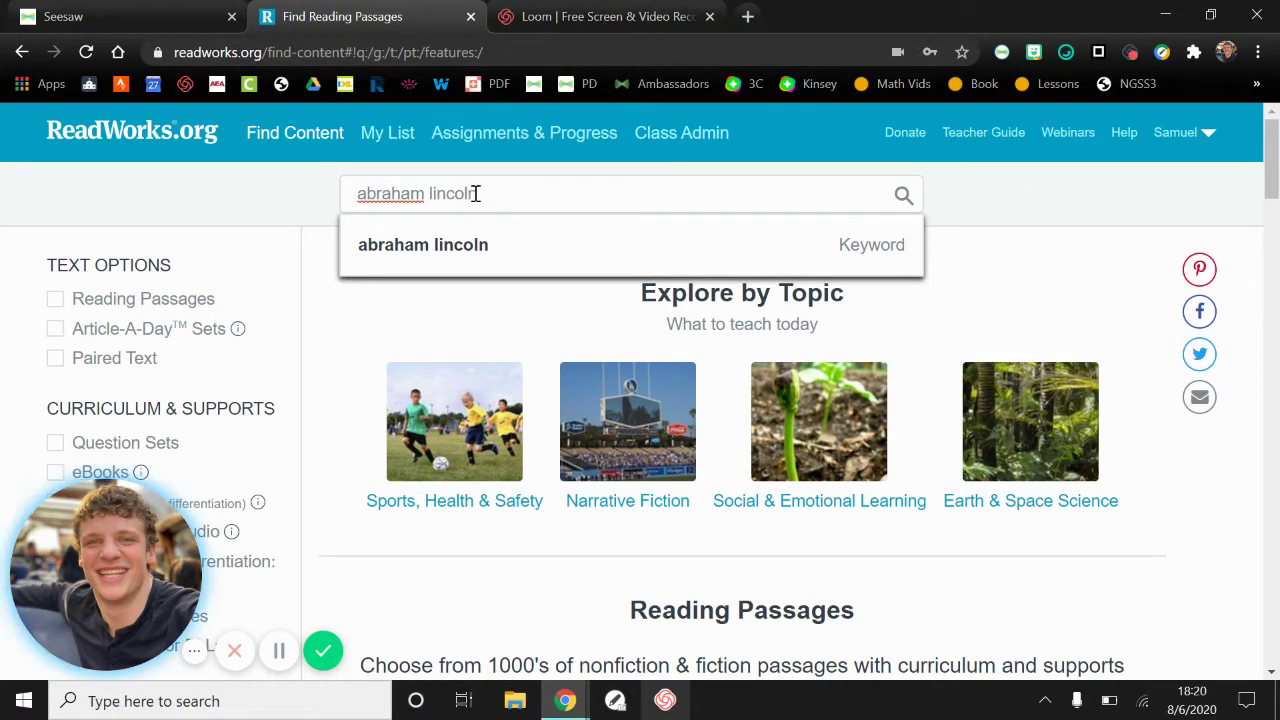
key(Return)
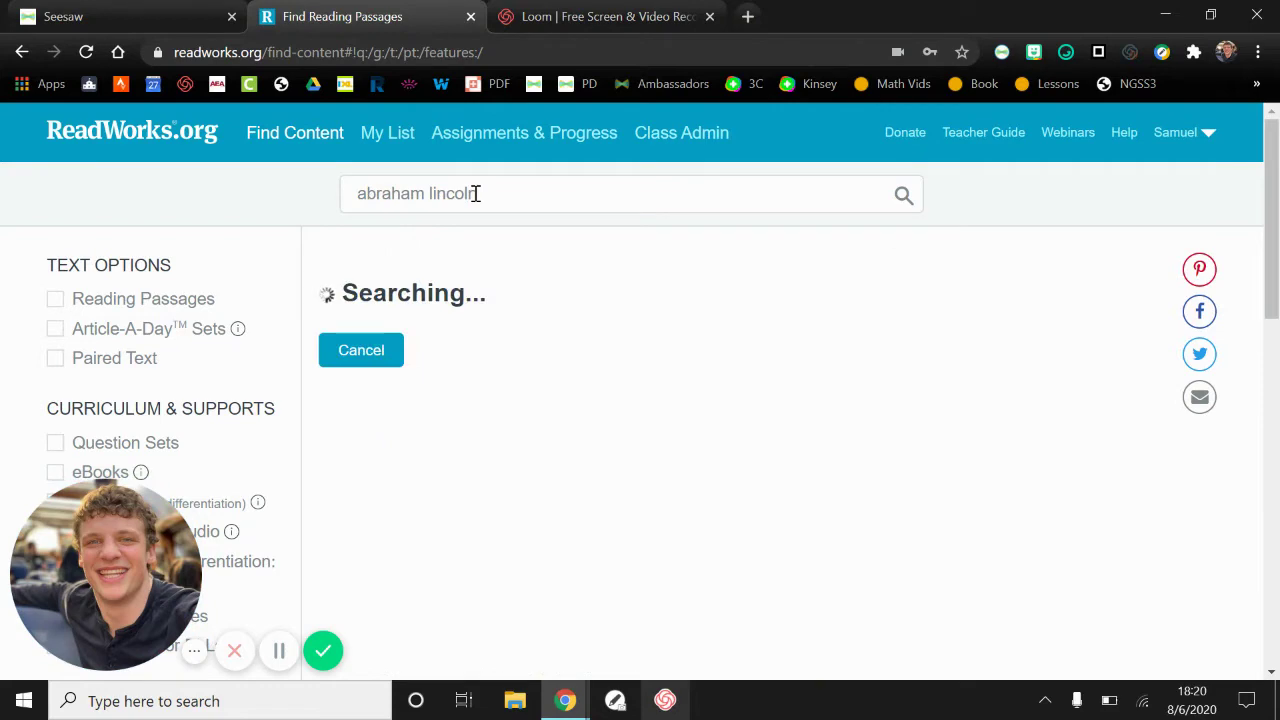
Filter the search results to Grade 3 passages.
scroll(200, 398, down, 2)
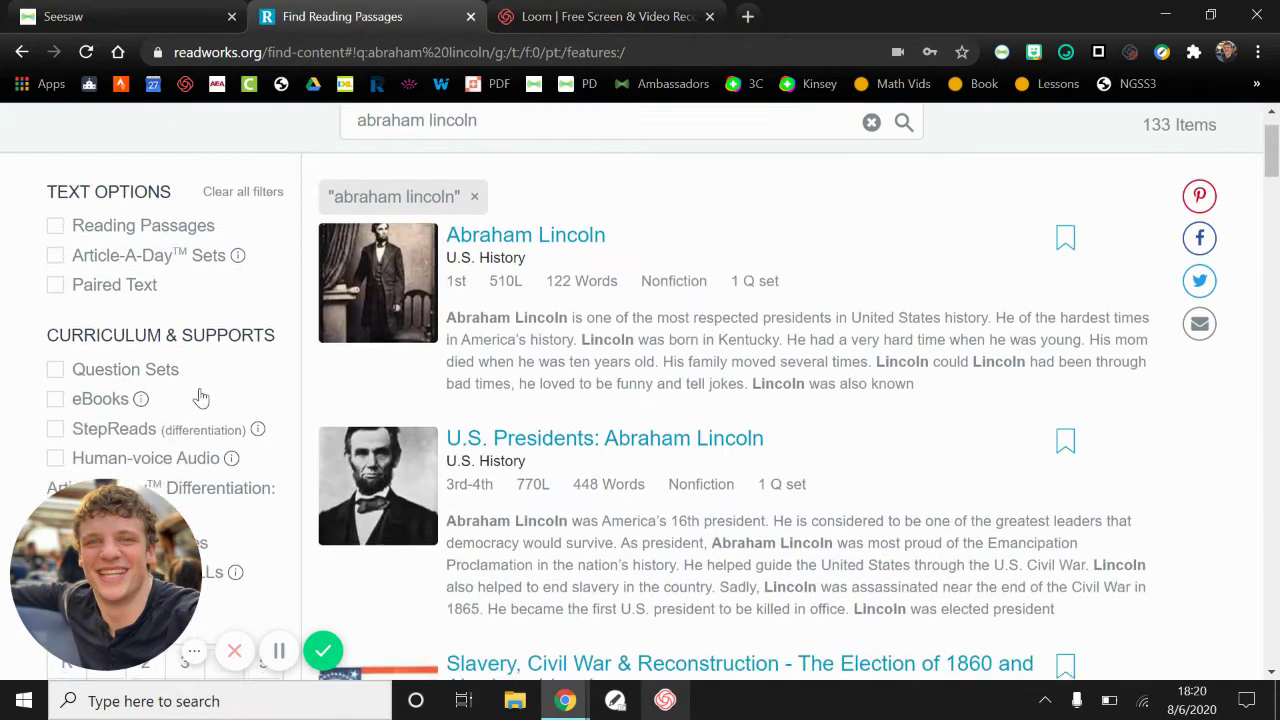
scroll(200, 398, down, 3)
click(186, 405)
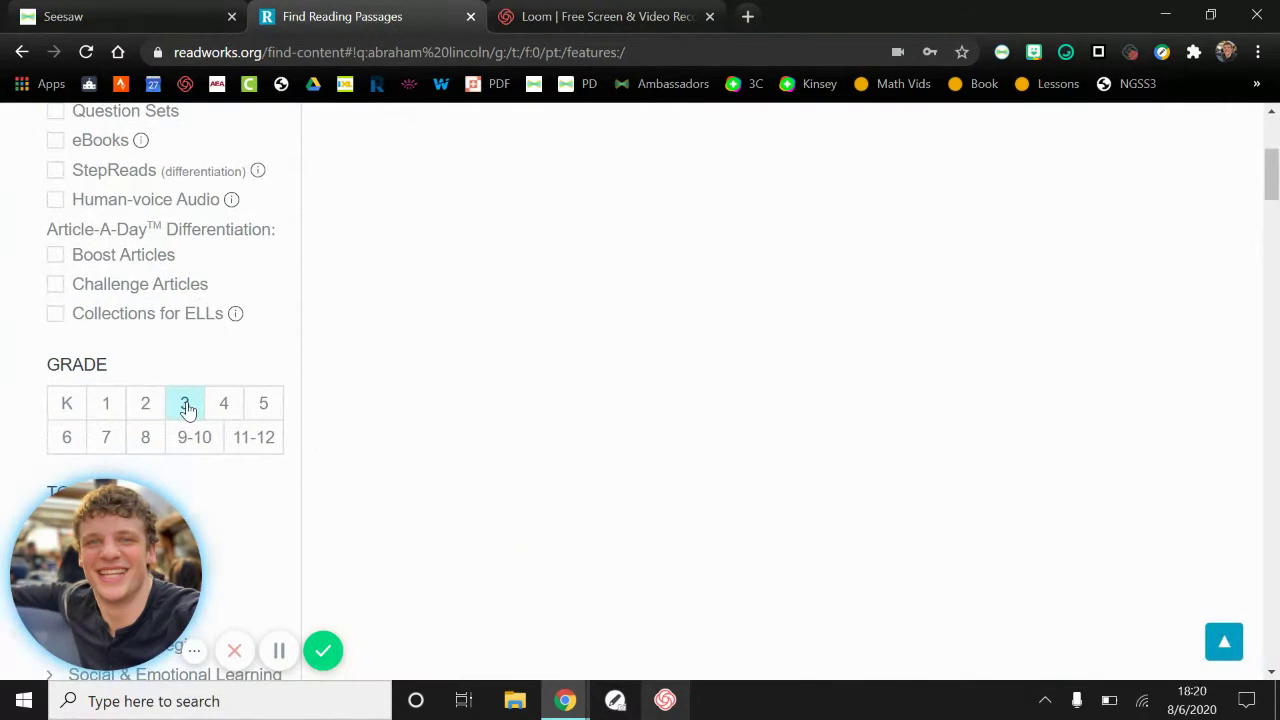
Open the "U.S. Presidents: Abraham Lincoln" passage from the results and look through its full text.
scroll(686, 363, up, 3)
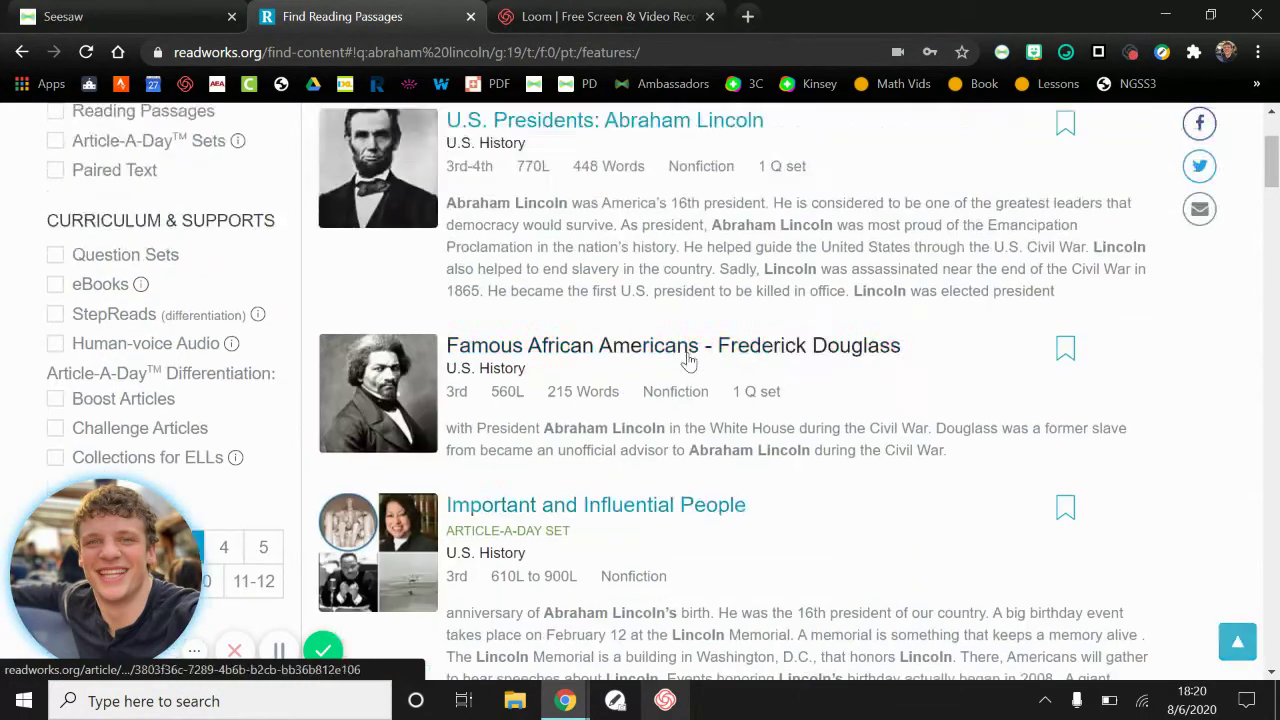
scroll(688, 362, up, 2)
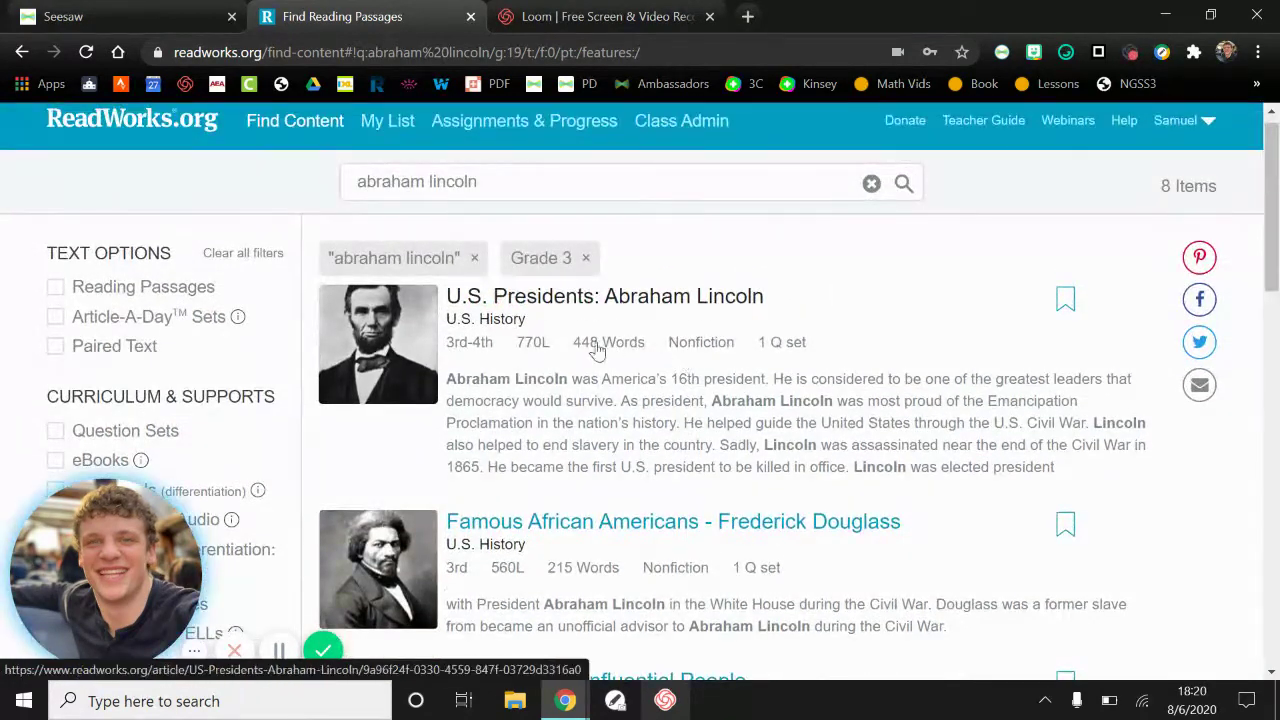
click(379, 343)
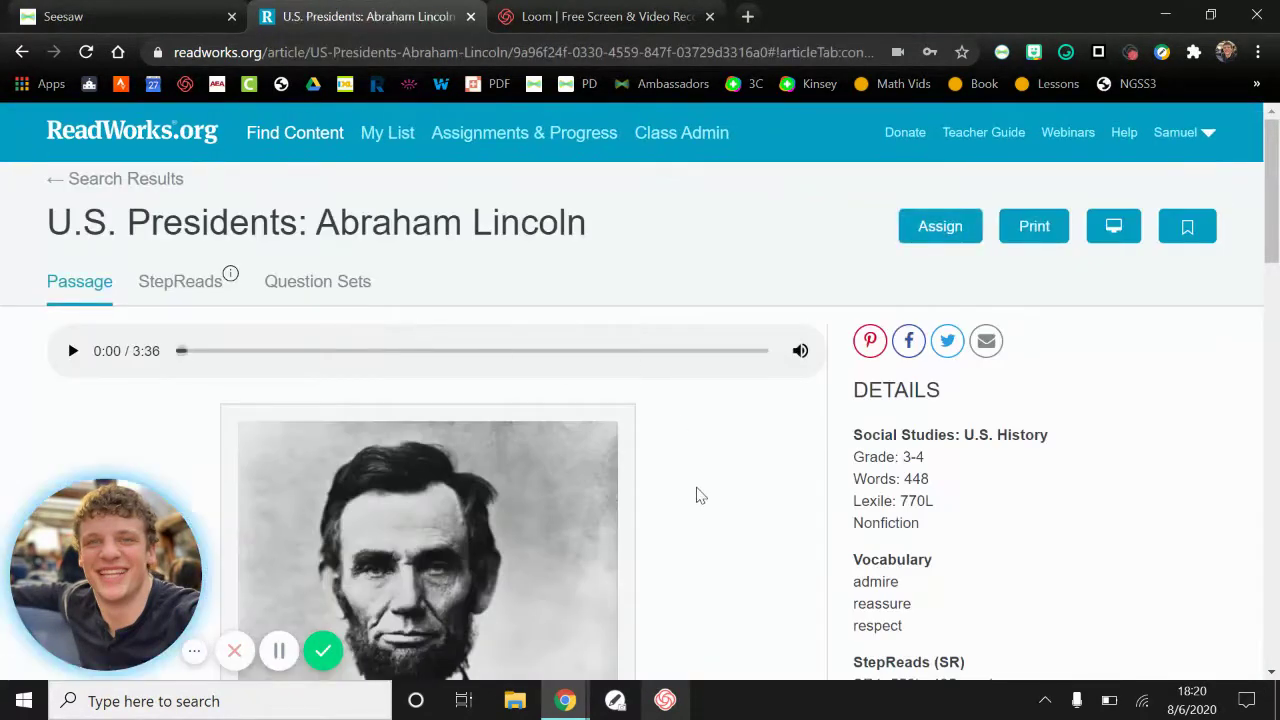
scroll(697, 495, down, 5)
scroll(697, 495, down, 8)
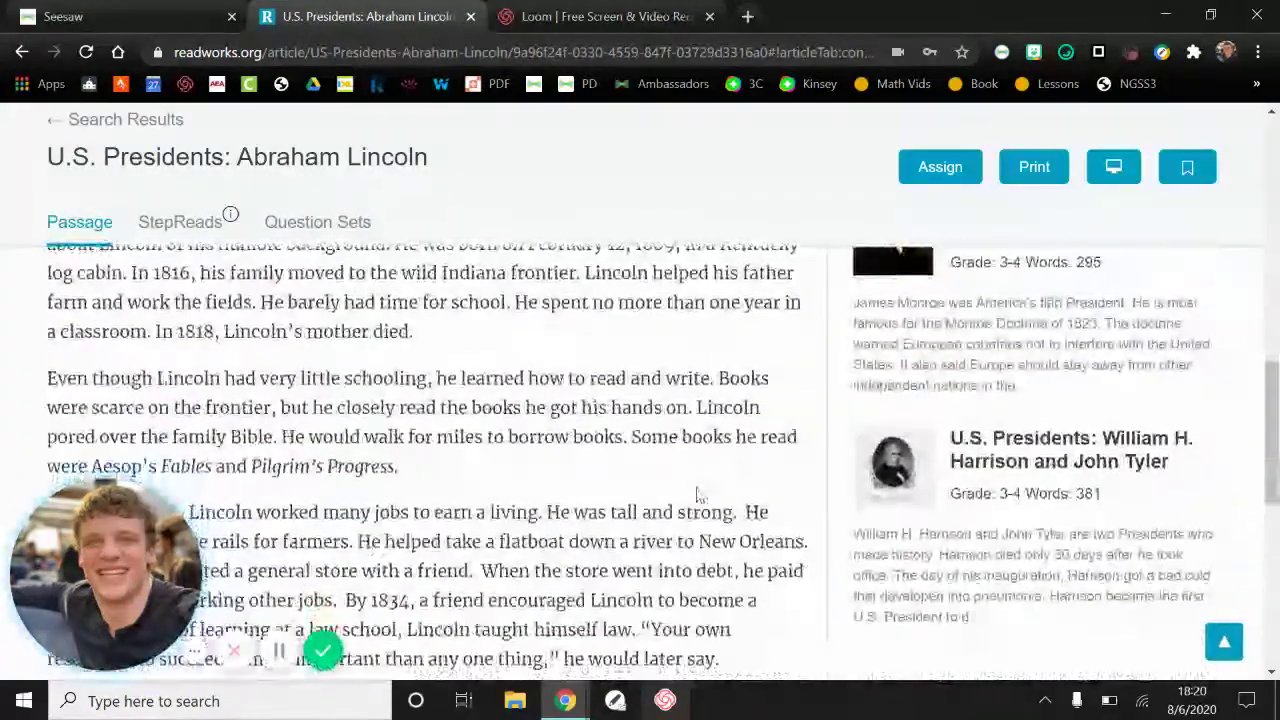
scroll(700, 495, down, 4)
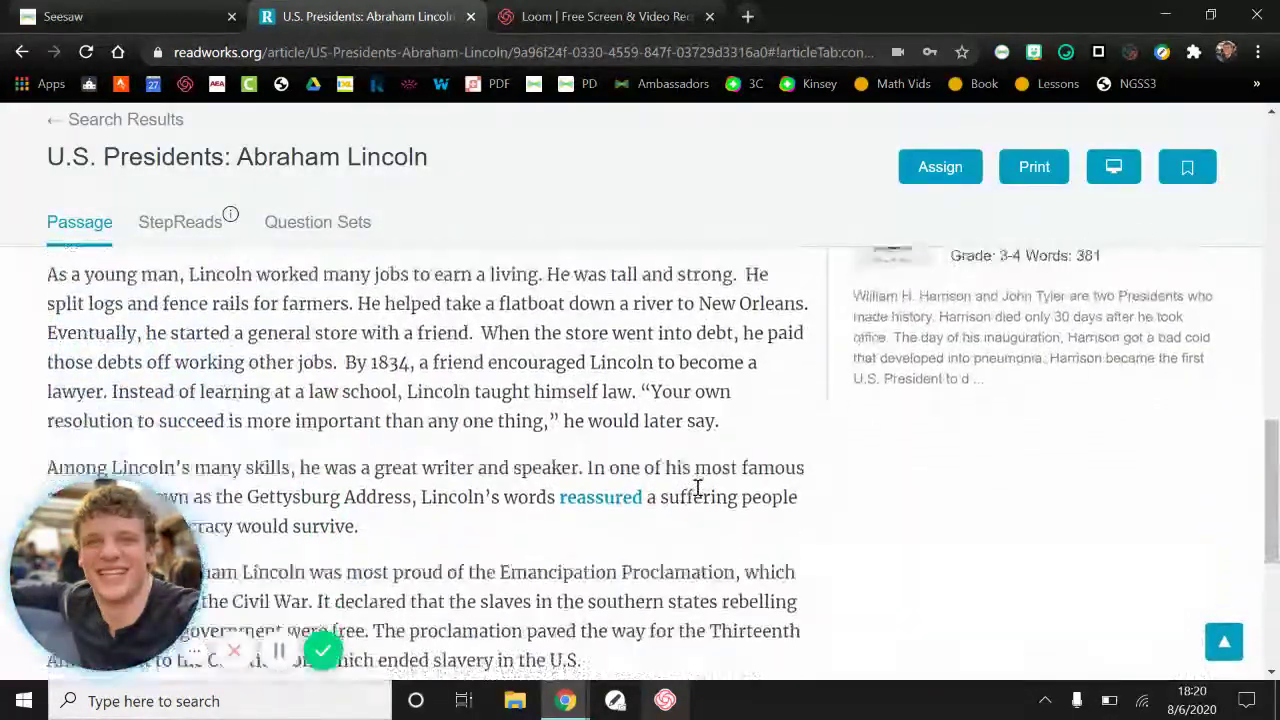
scroll(700, 495, down, 2)
scroll(700, 495, up, 15)
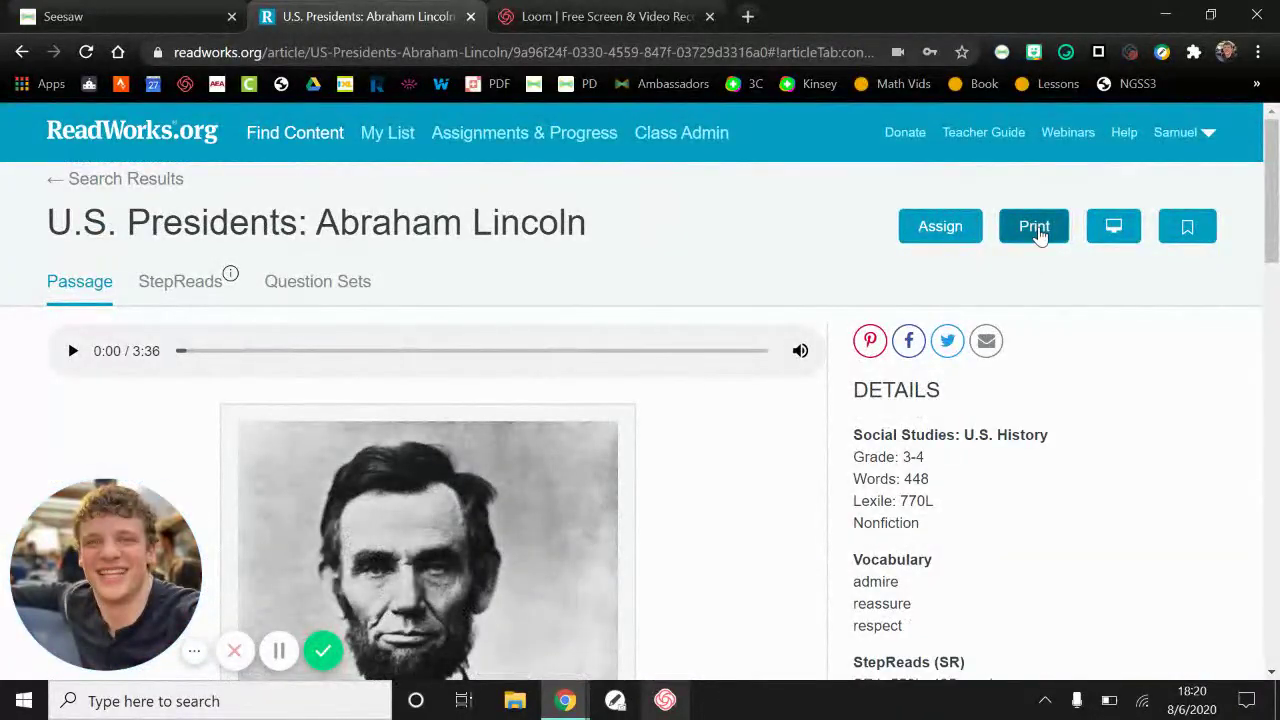
Generate a printable version of the reading passage that includes StepRead2 and leaves out the Comprehension Questions.
click(1037, 229)
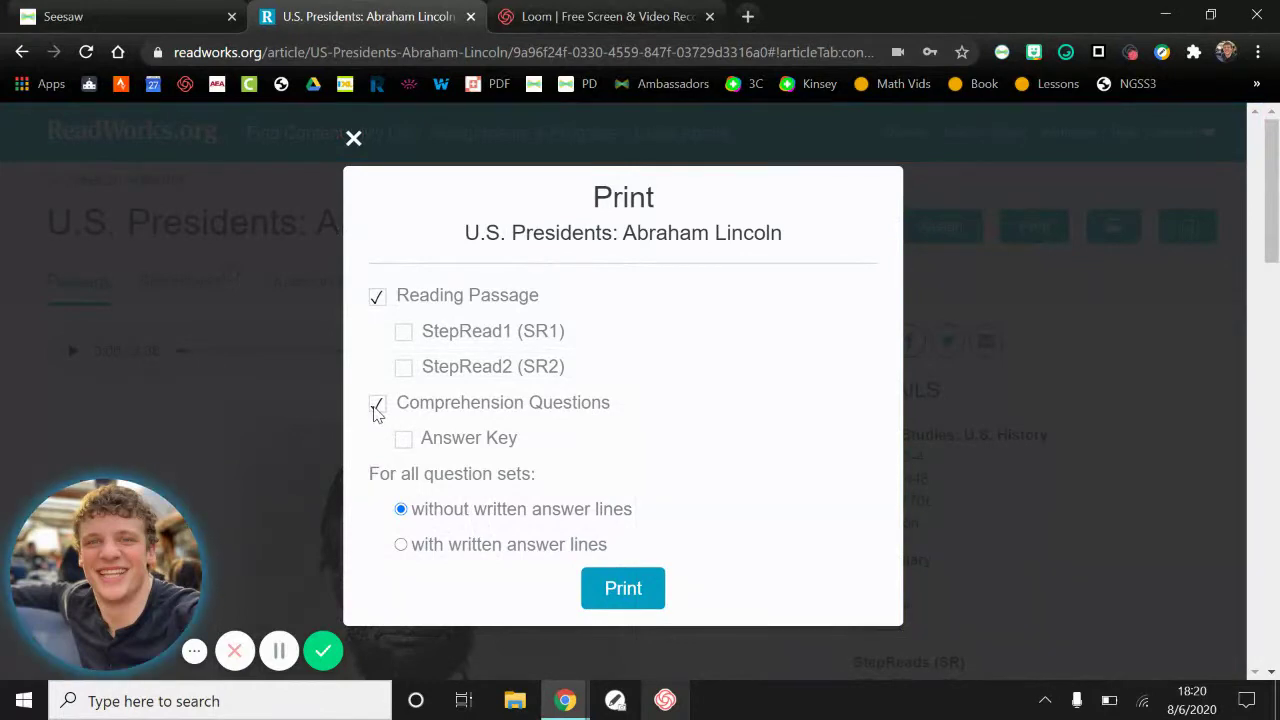
click(376, 408)
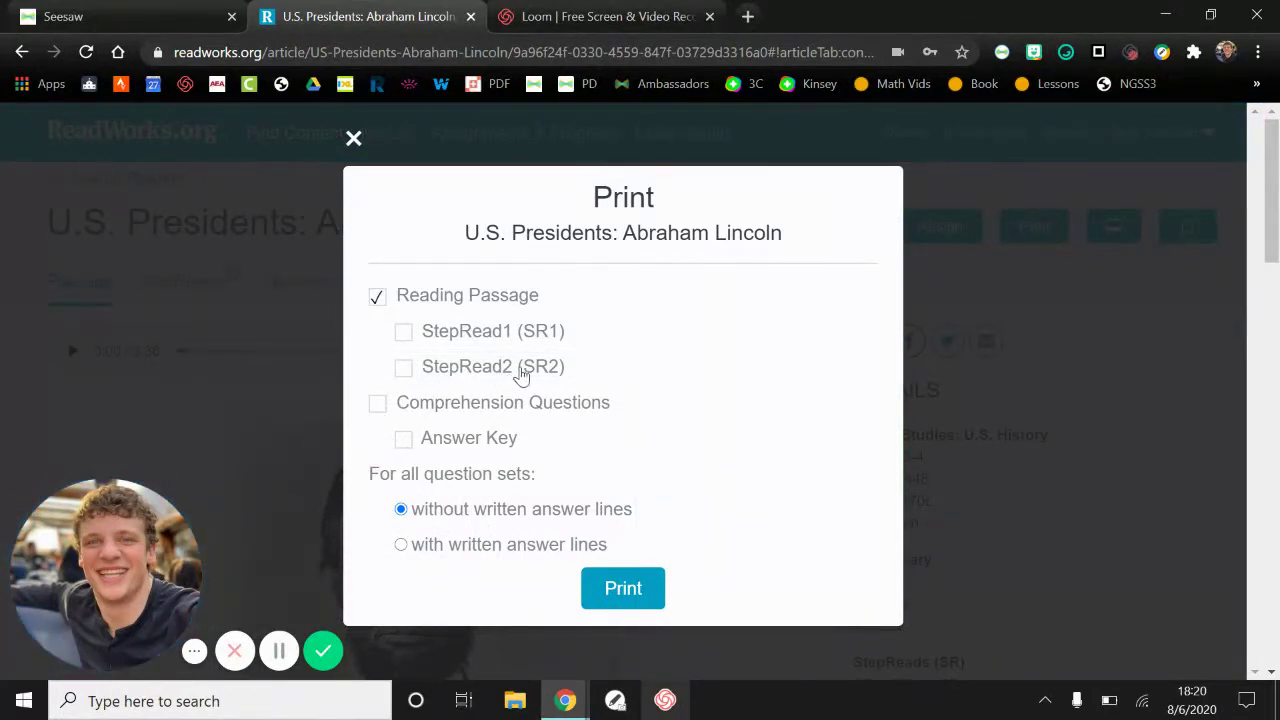
click(402, 368)
click(623, 588)
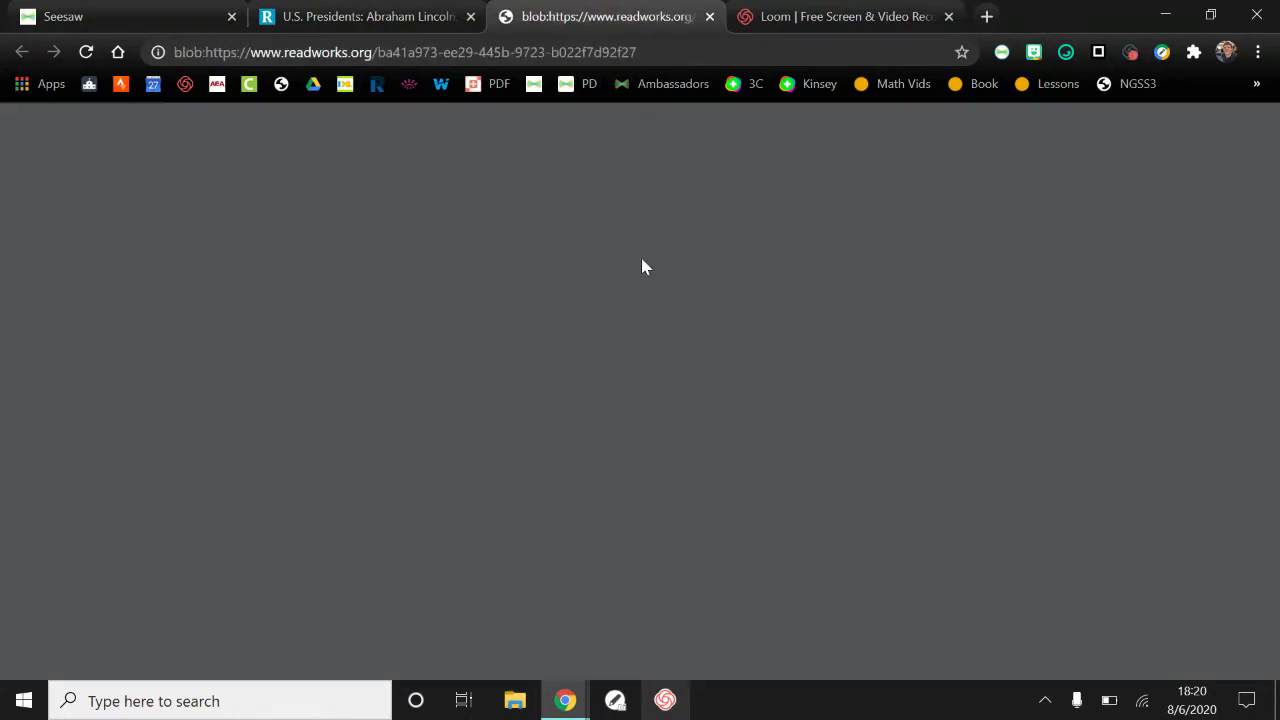
Look through the generated PDF and save it to the Downloads folder under its default file name.
scroll(641, 265, down, 15)
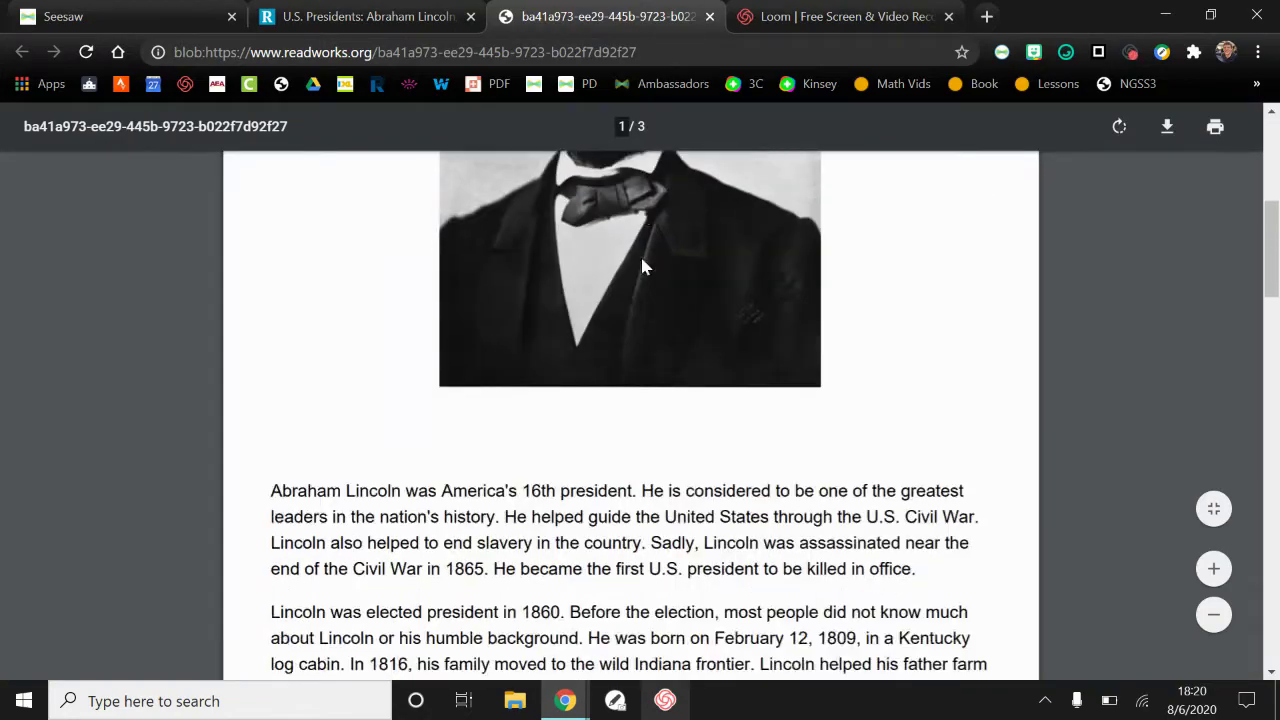
scroll(690, 432, down, 8)
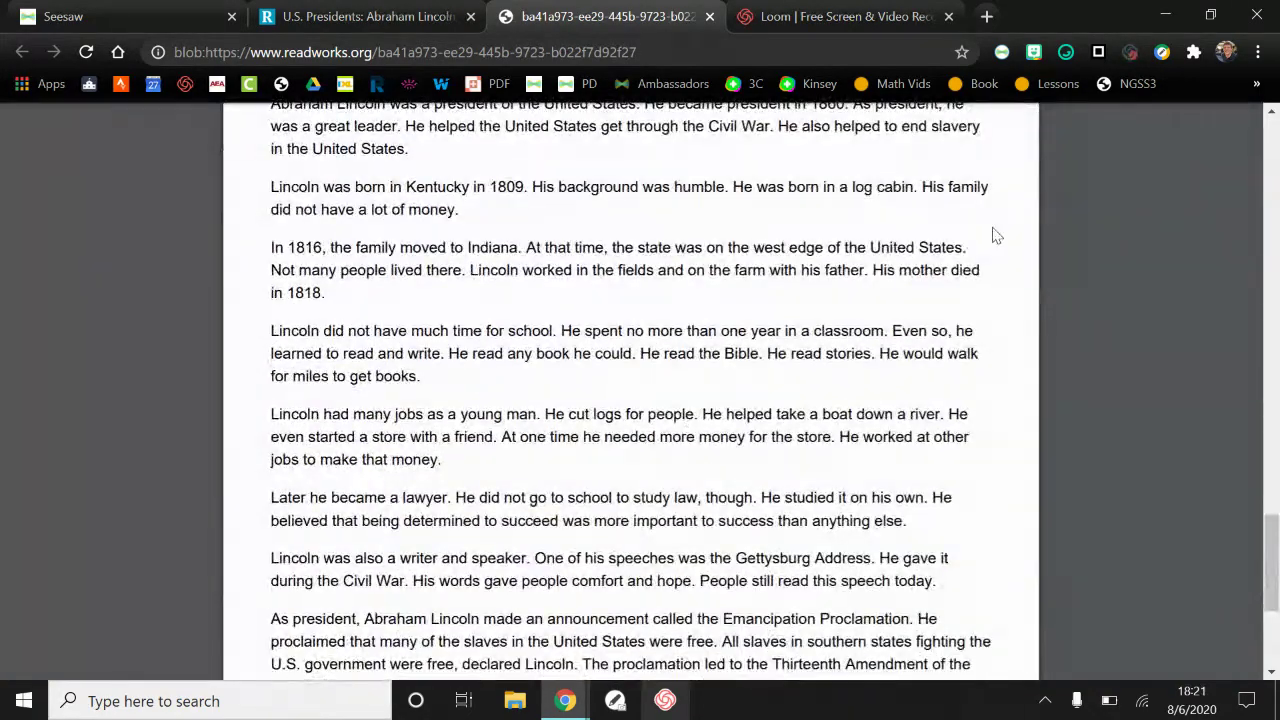
mouse_move(1086, 137)
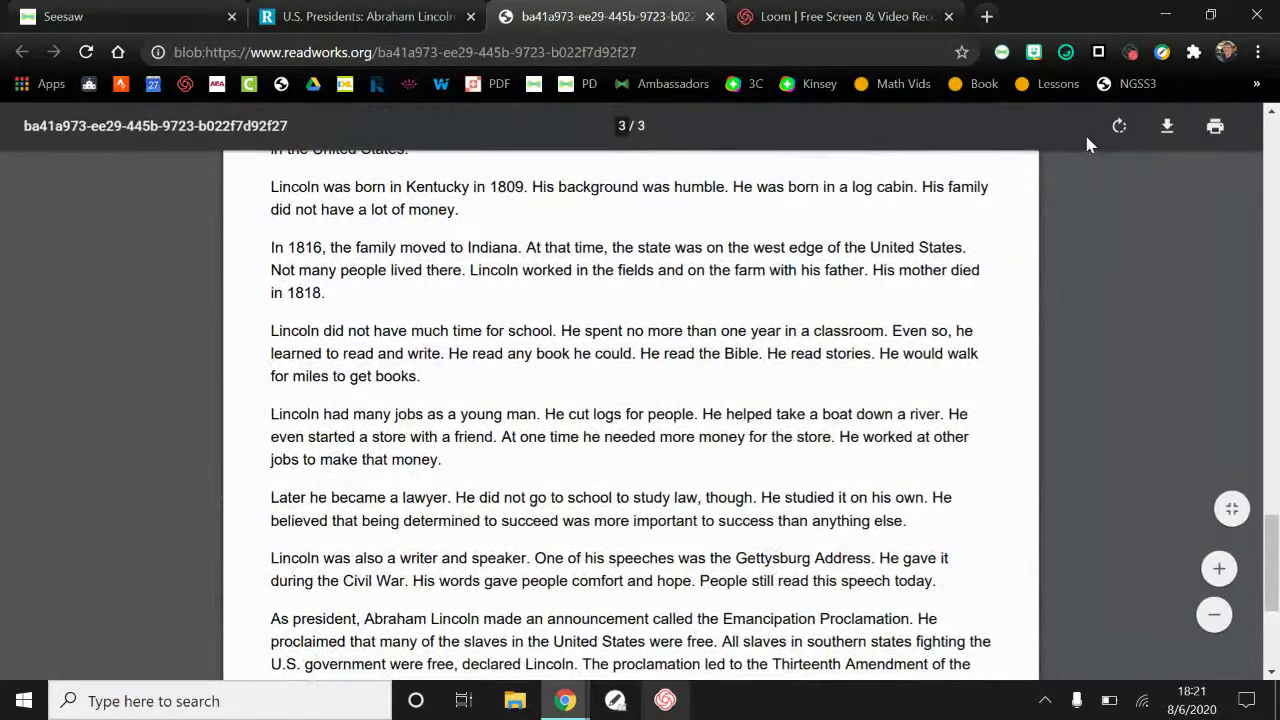
click(1168, 128)
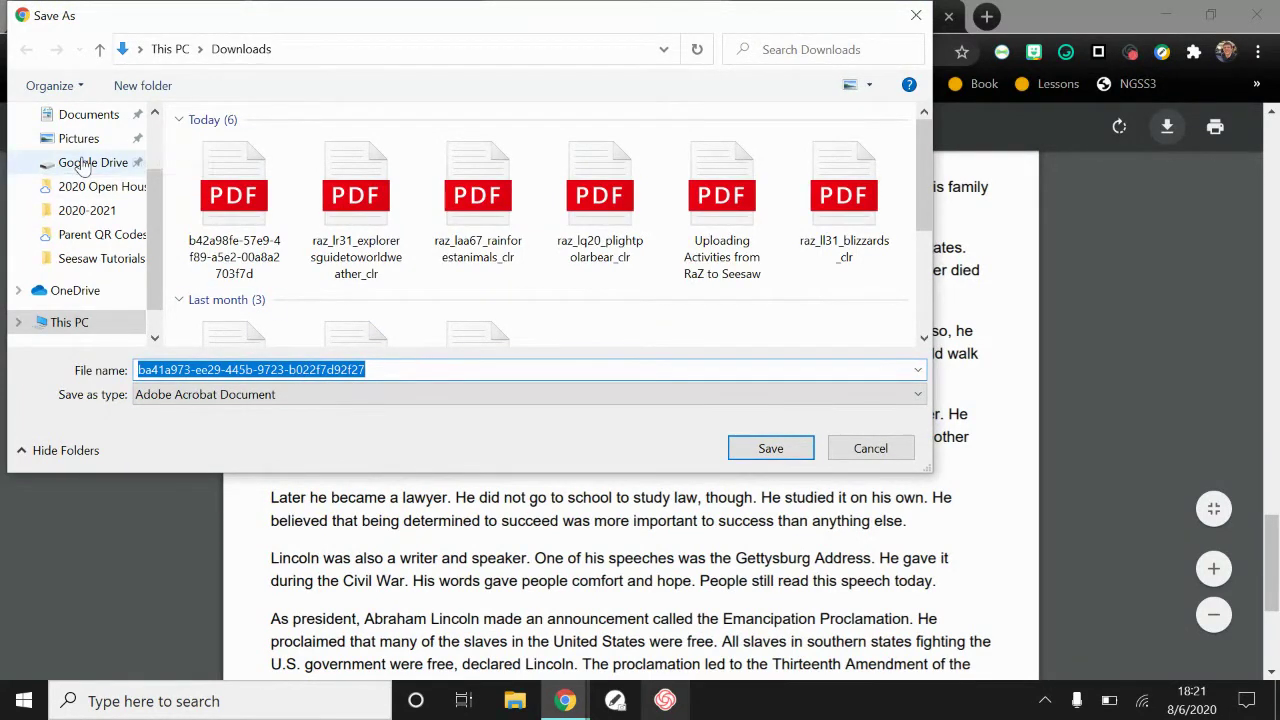
scroll(95, 150, up, 1)
click(90, 114)
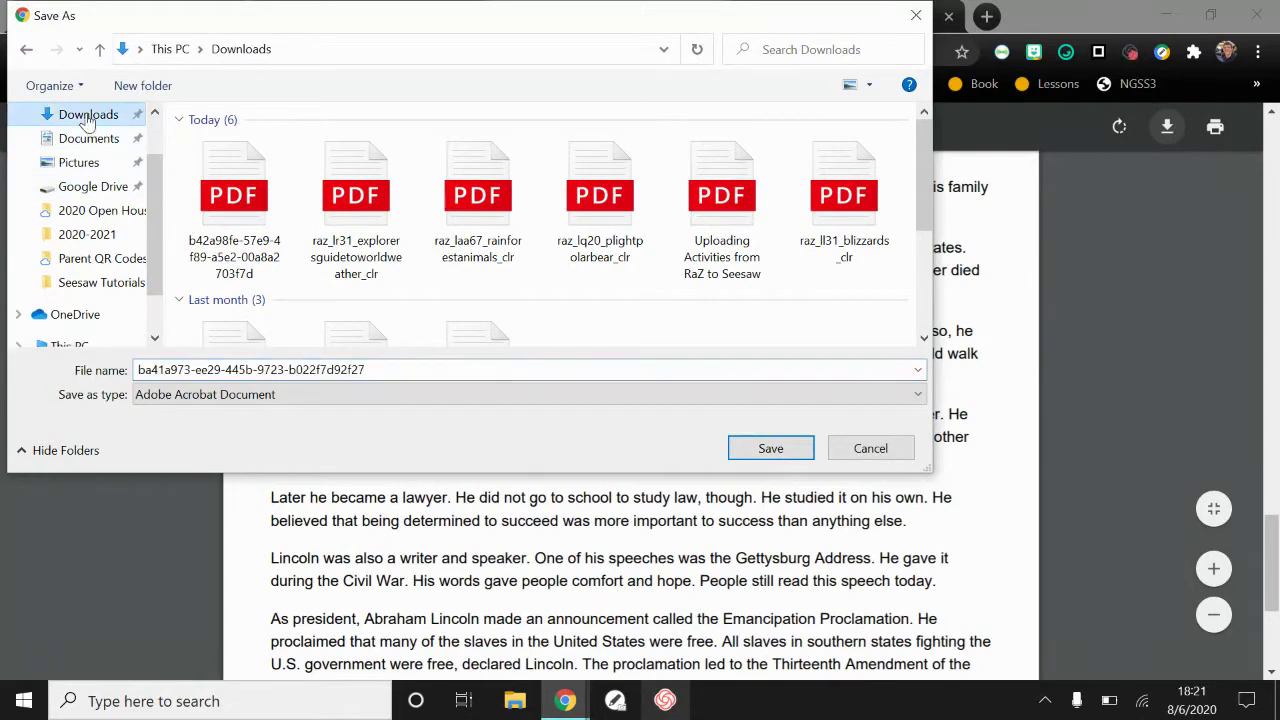
click(770, 448)
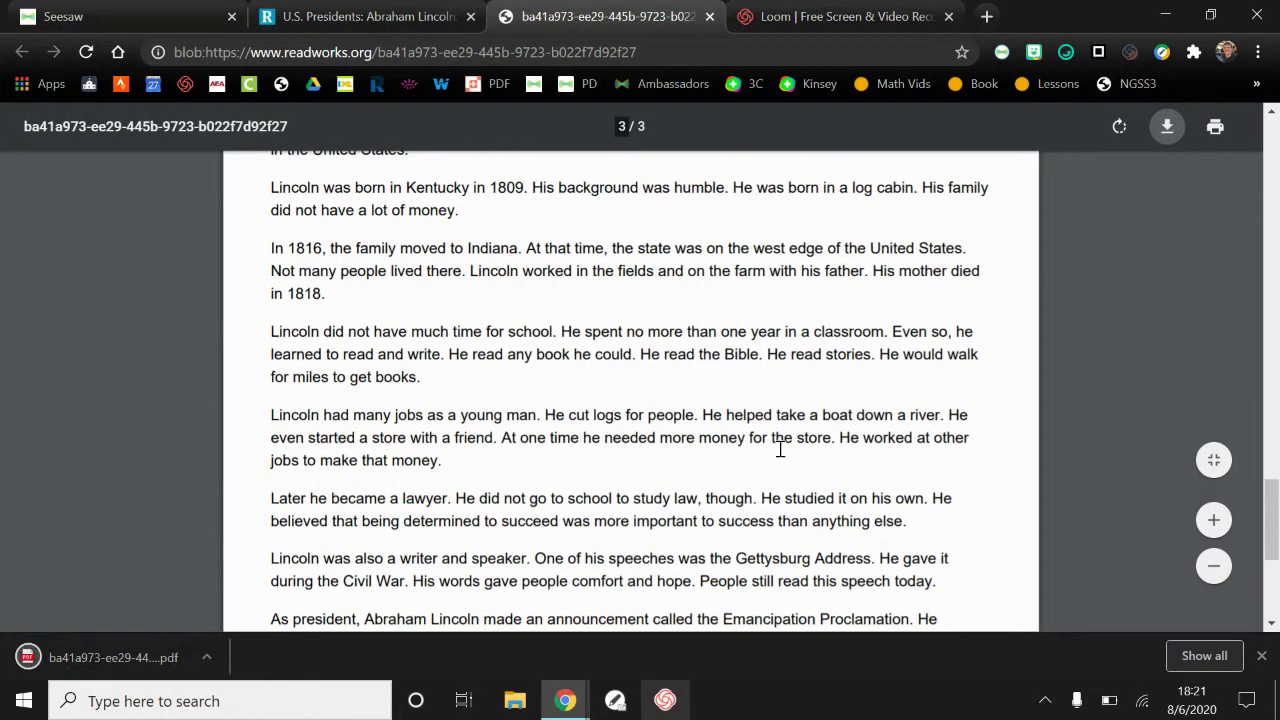
Switch to Seesaw and start a new activity in My Library named "Abraham Lincoln".
click(151, 20)
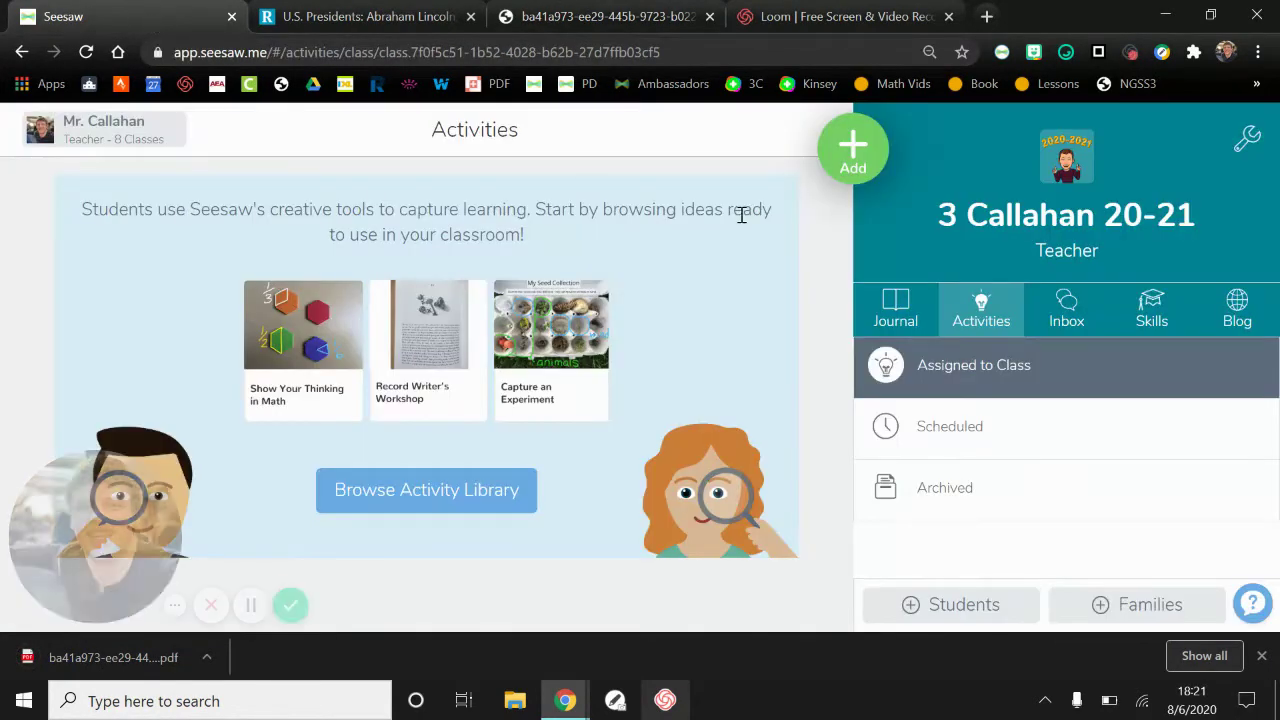
click(853, 152)
click(706, 232)
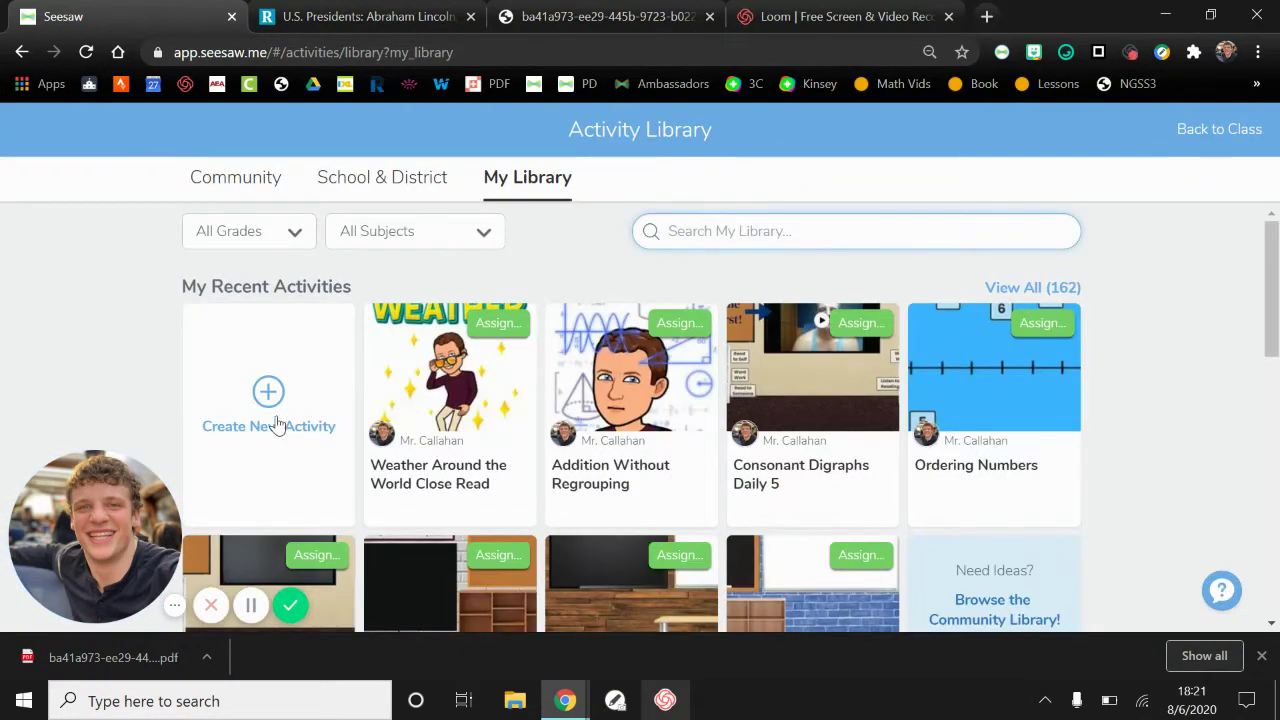
click(267, 396)
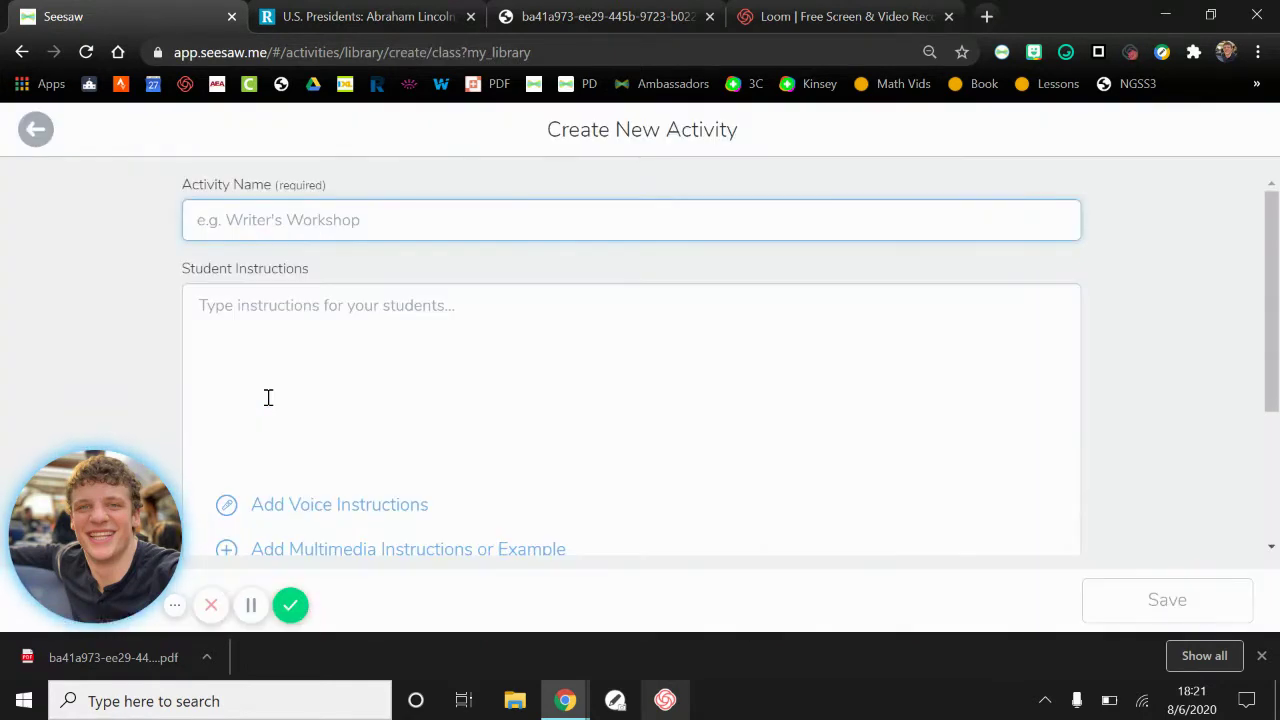
text(Abraham)
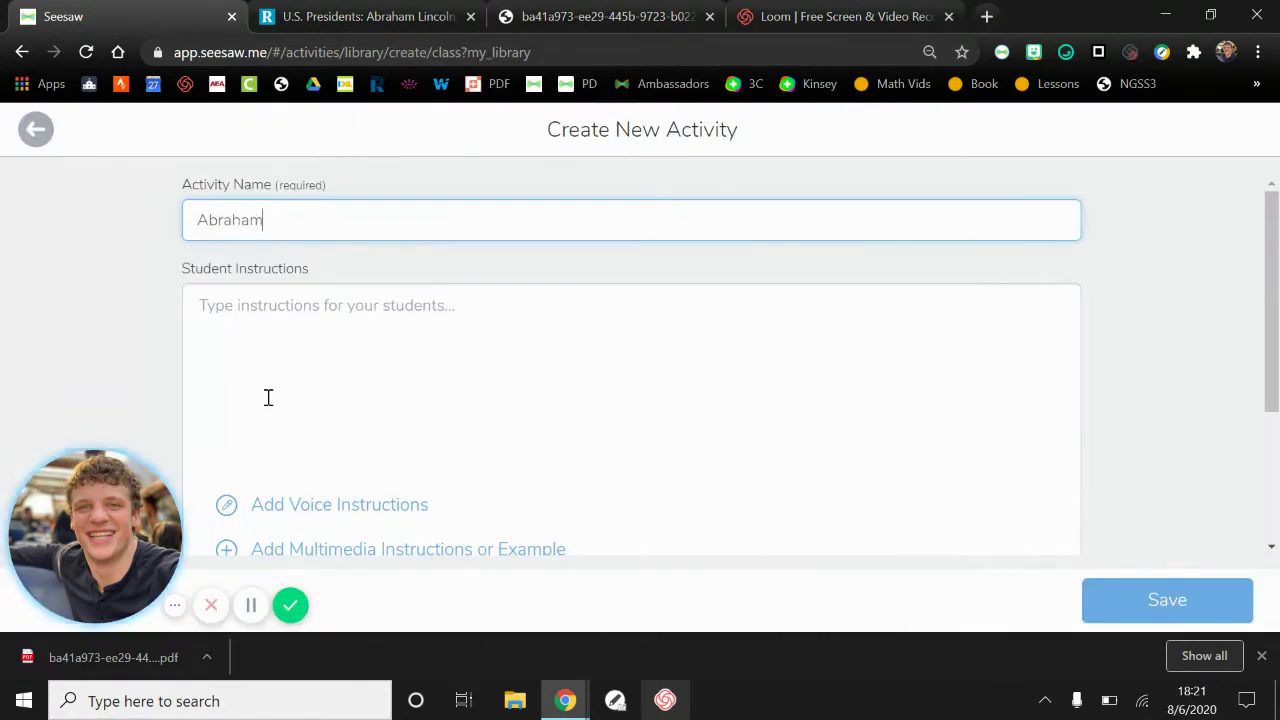
text( Lincoln)
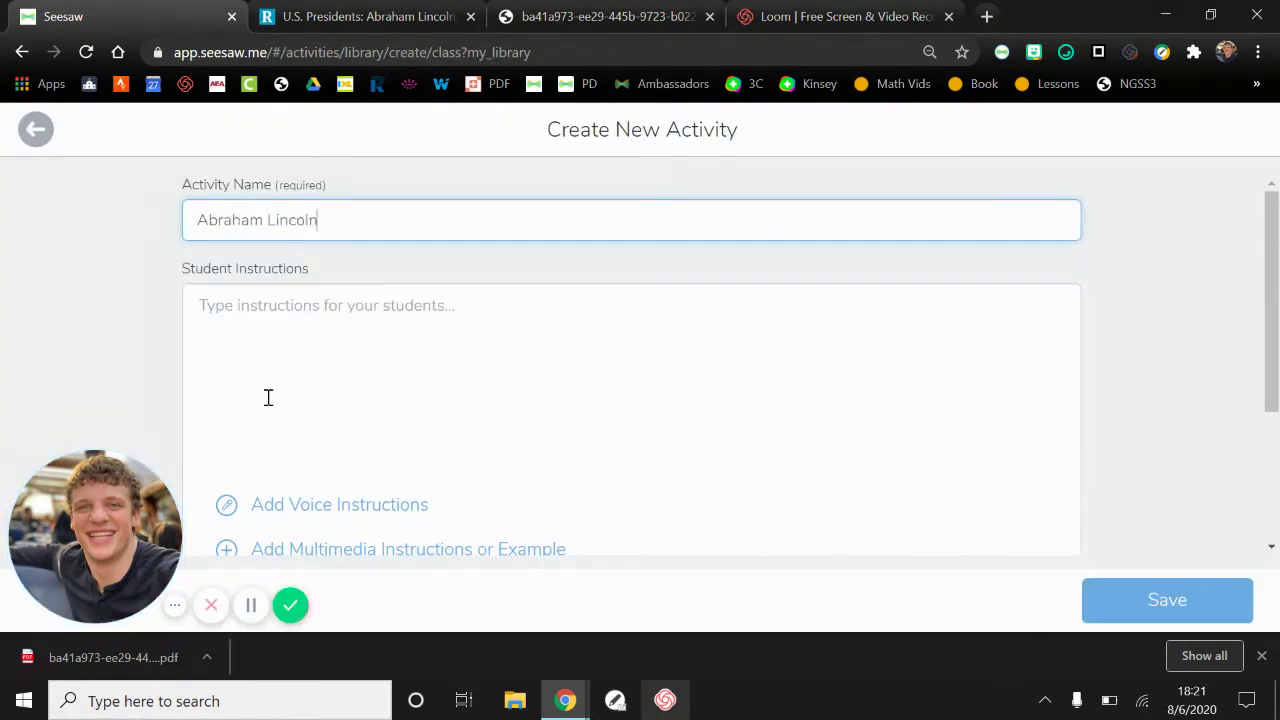
Enter the student instructions "1. Click :add:." and "2. Read the article about Abraham Lincoln." on separate lines.
click(271, 314)
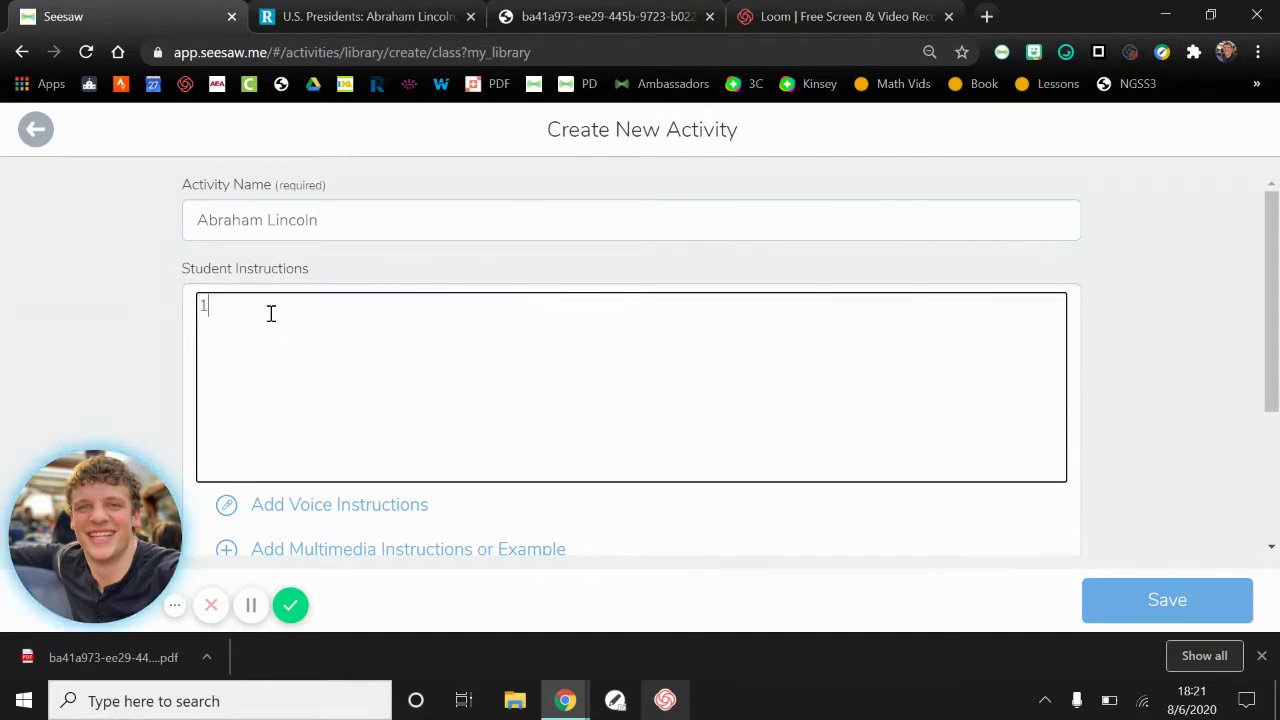
text(1. Clic)
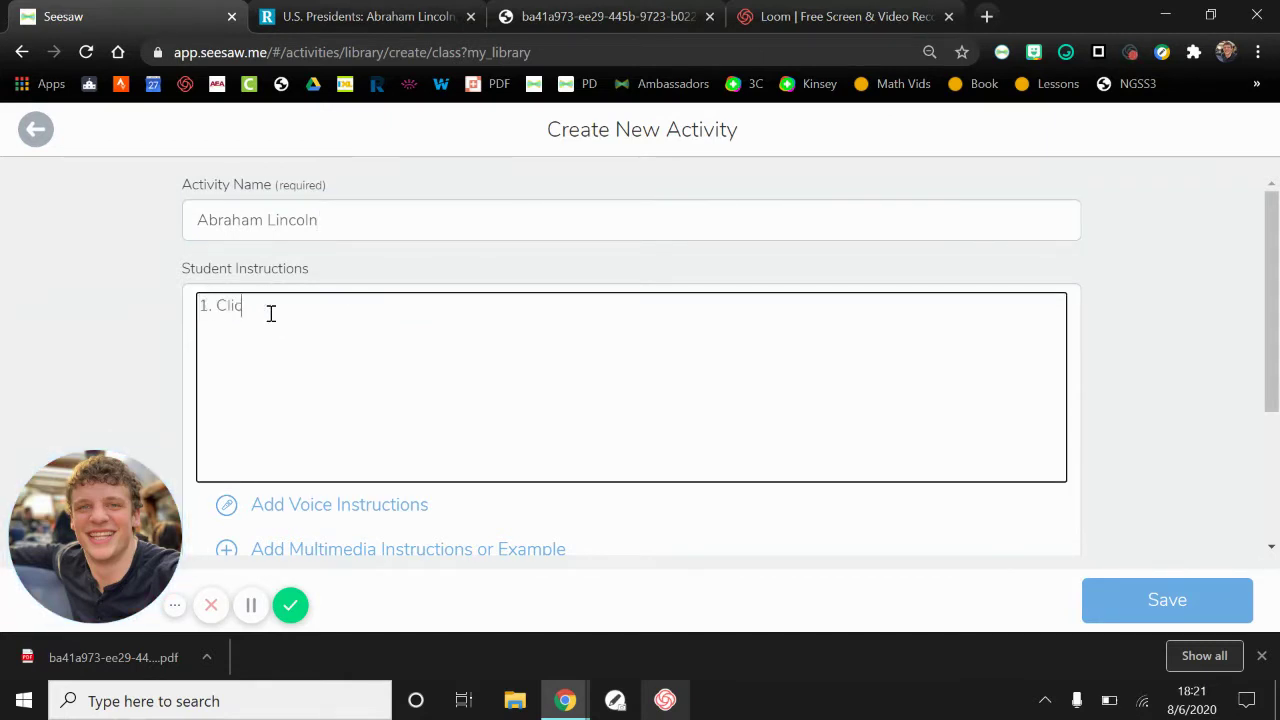
text(k :add:. )
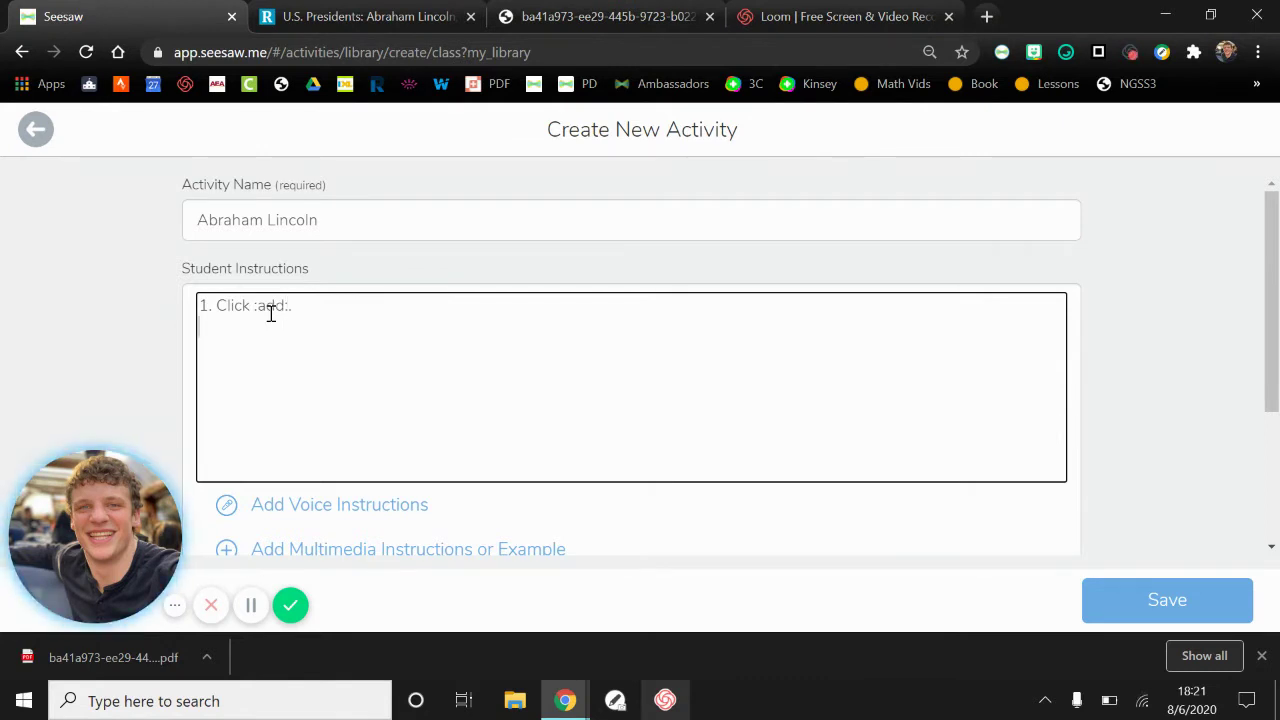
text(2. Read the article about Abr)
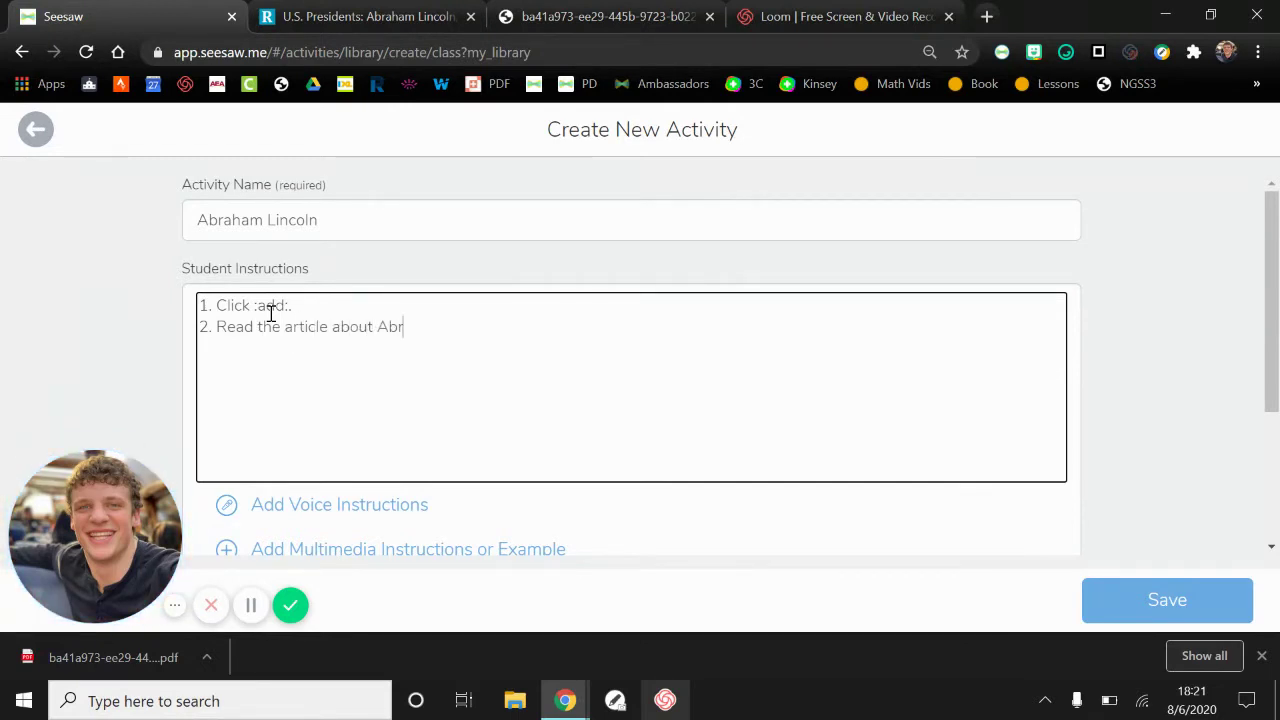
text(aham Lincoln. )
Add a third student instruction line reading "3. Answer the questions and do the activties on pages 4-....".
text(3)
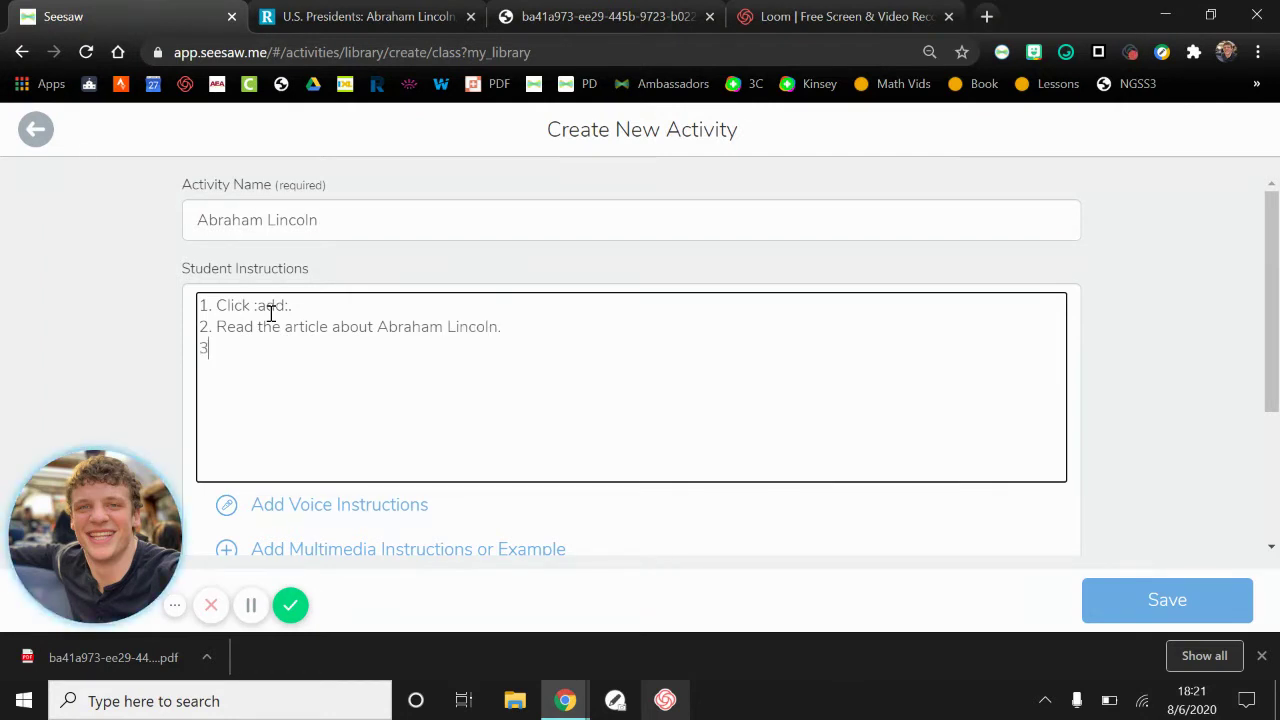
text(. Answer the question)
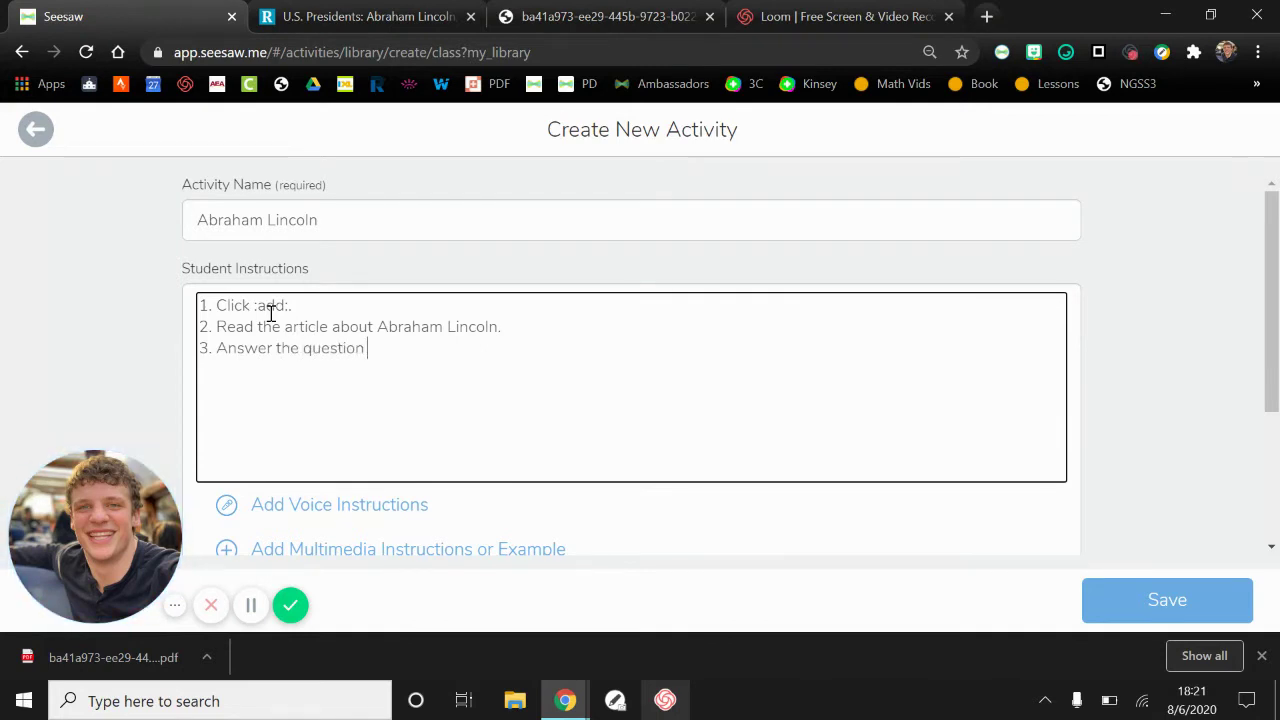
text(s and do the activtiies on pages)
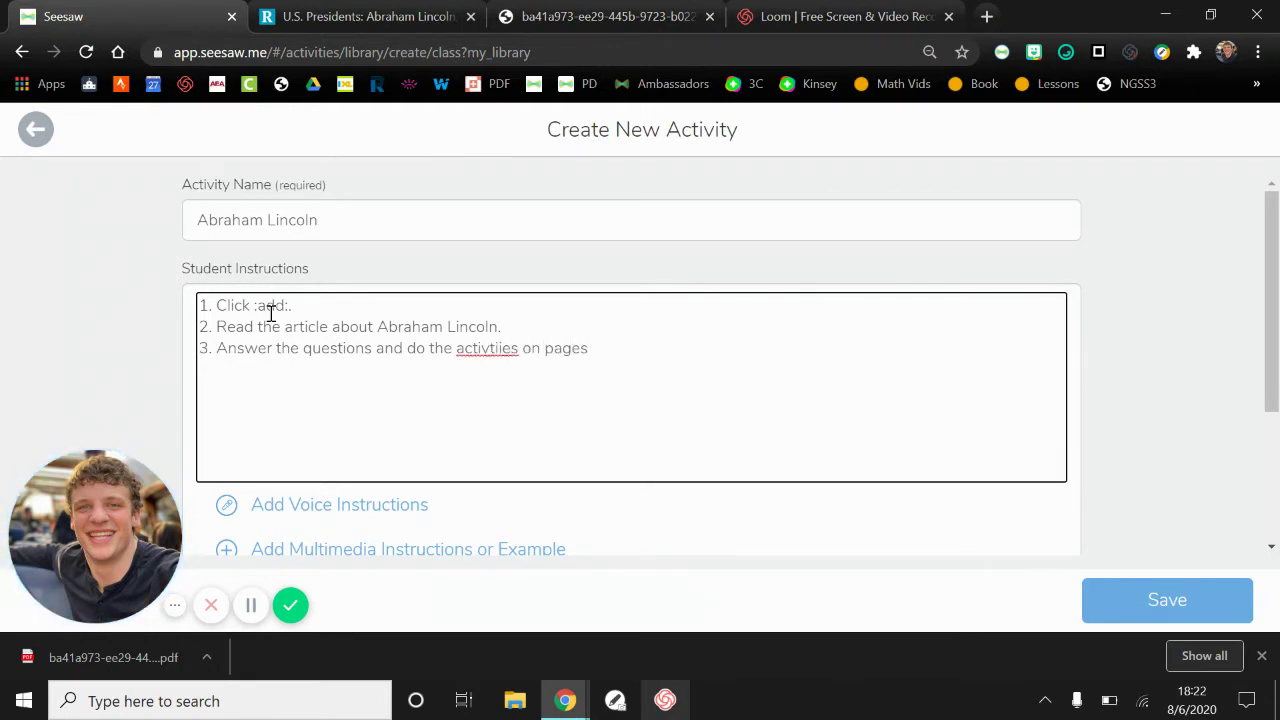
key(BackSpace)
key(BackSpace)
key(BackSpace)
key(BackSpace)
key(BackSpace)
key(BackSpace)
key(BackSpace)
key(BackSpace)
key(BackSpace)
key(BackSpace)
text(4-)
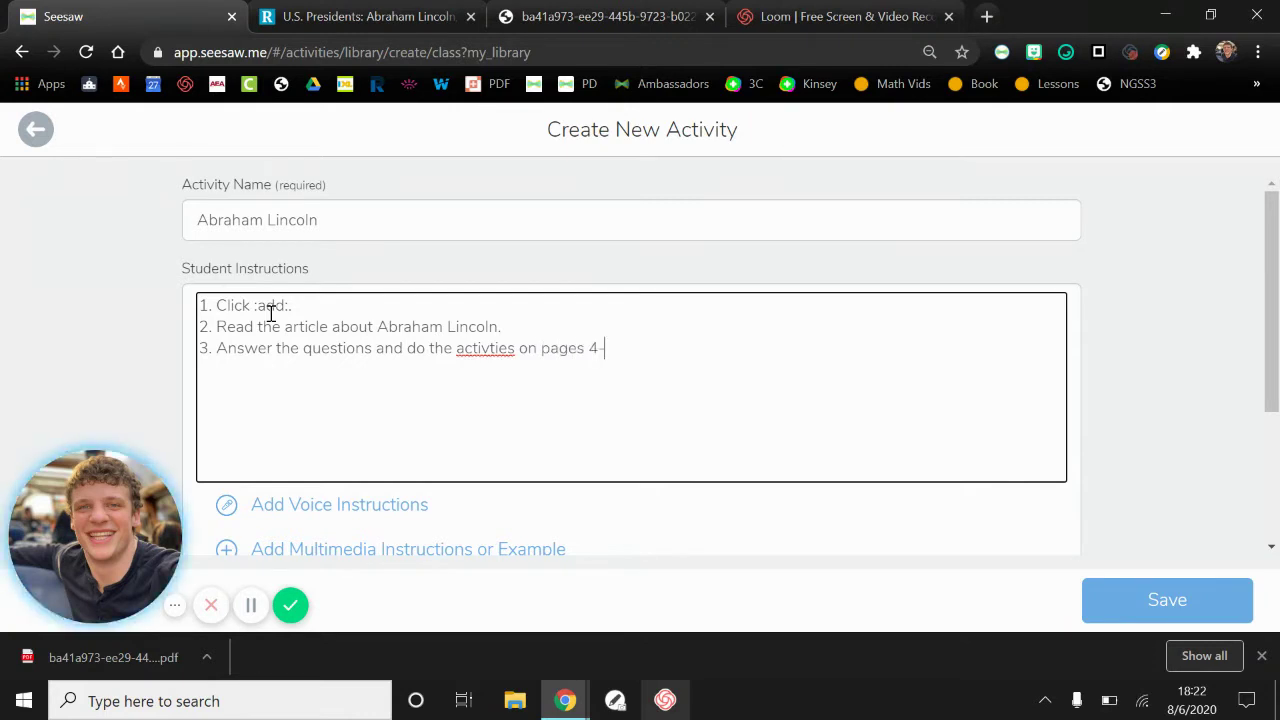
text(5)
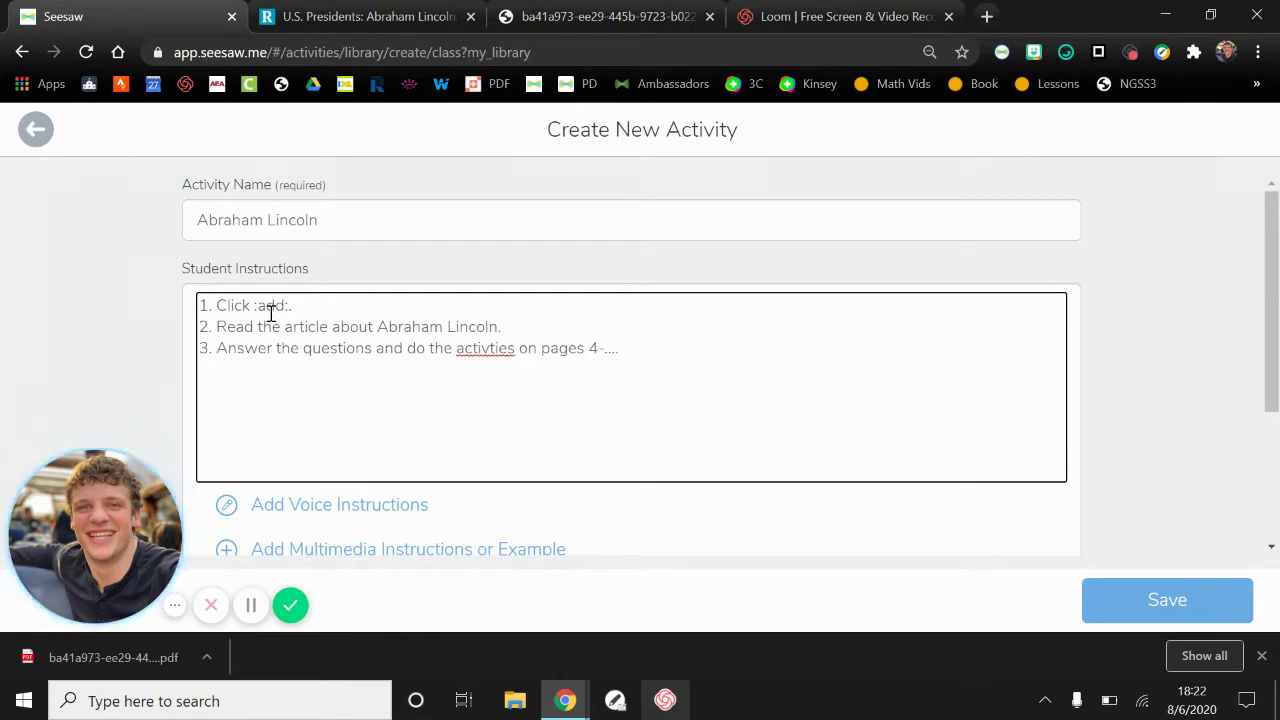
Start a file upload for the activity's student response template.
scroll(369, 406, down, 1)
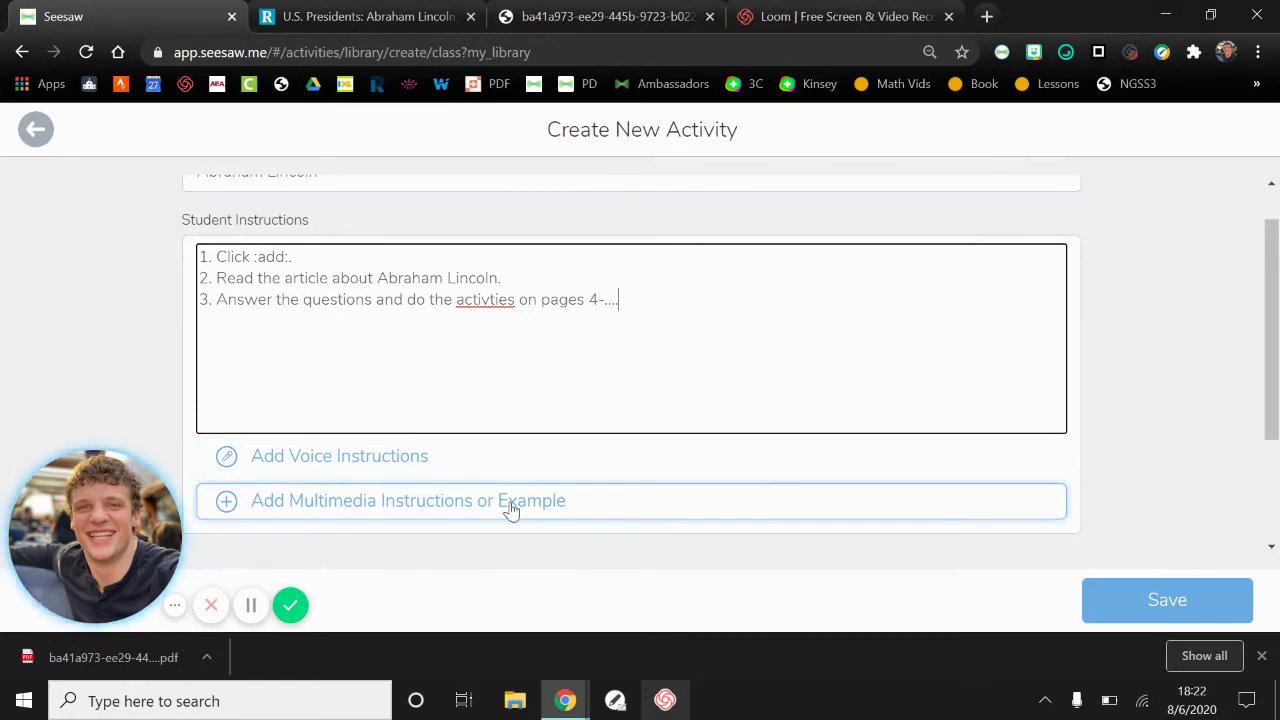
scroll(587, 512, down, 1)
scroll(587, 512, down, 1)
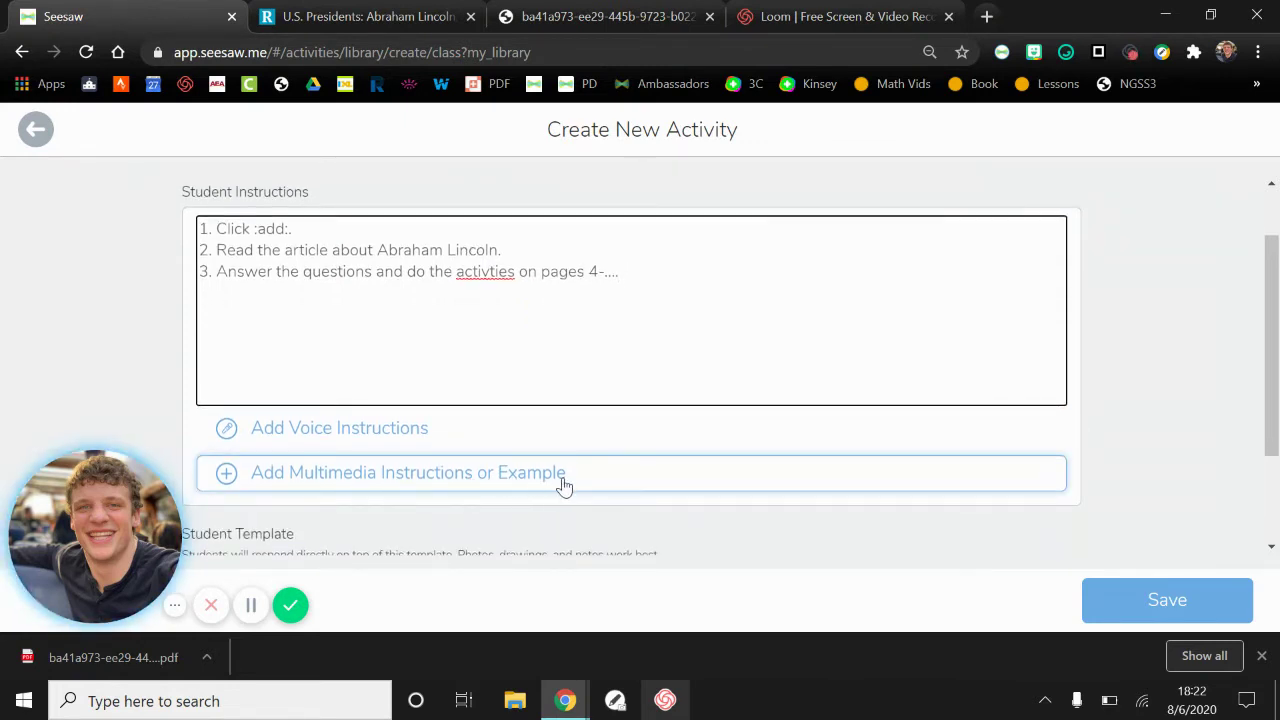
scroll(564, 486, down, 2)
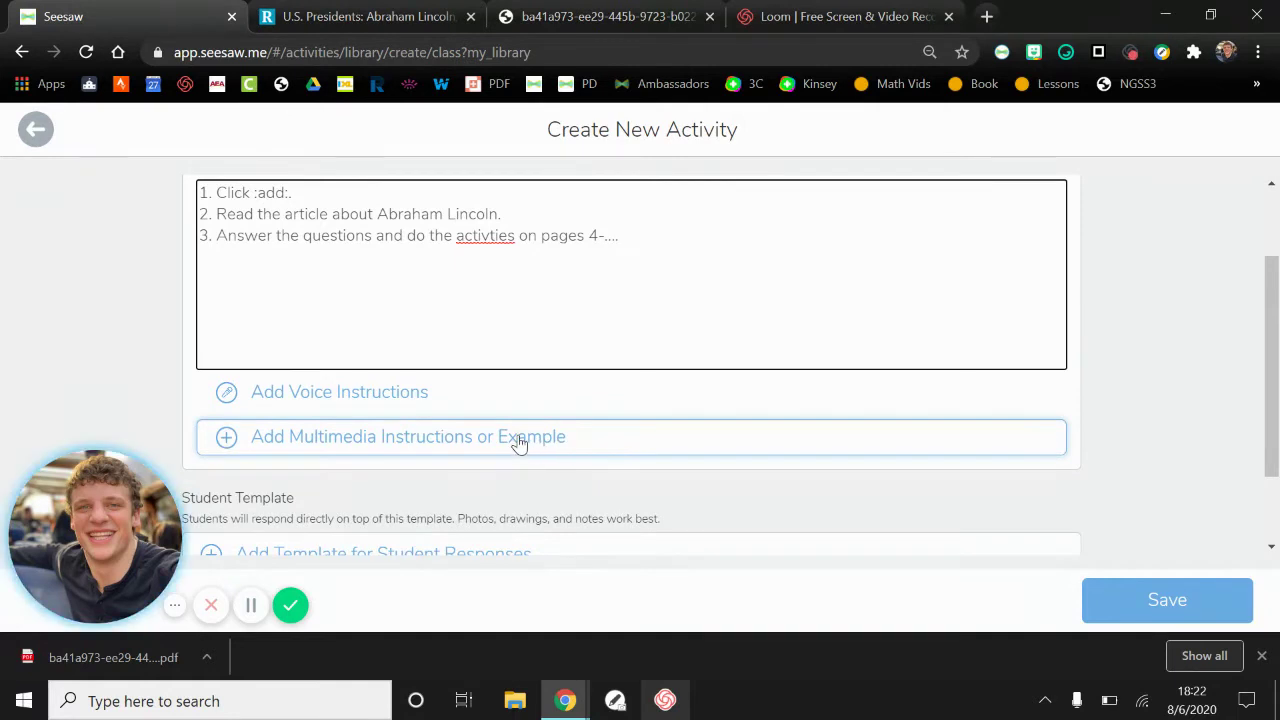
scroll(518, 443, down, 1)
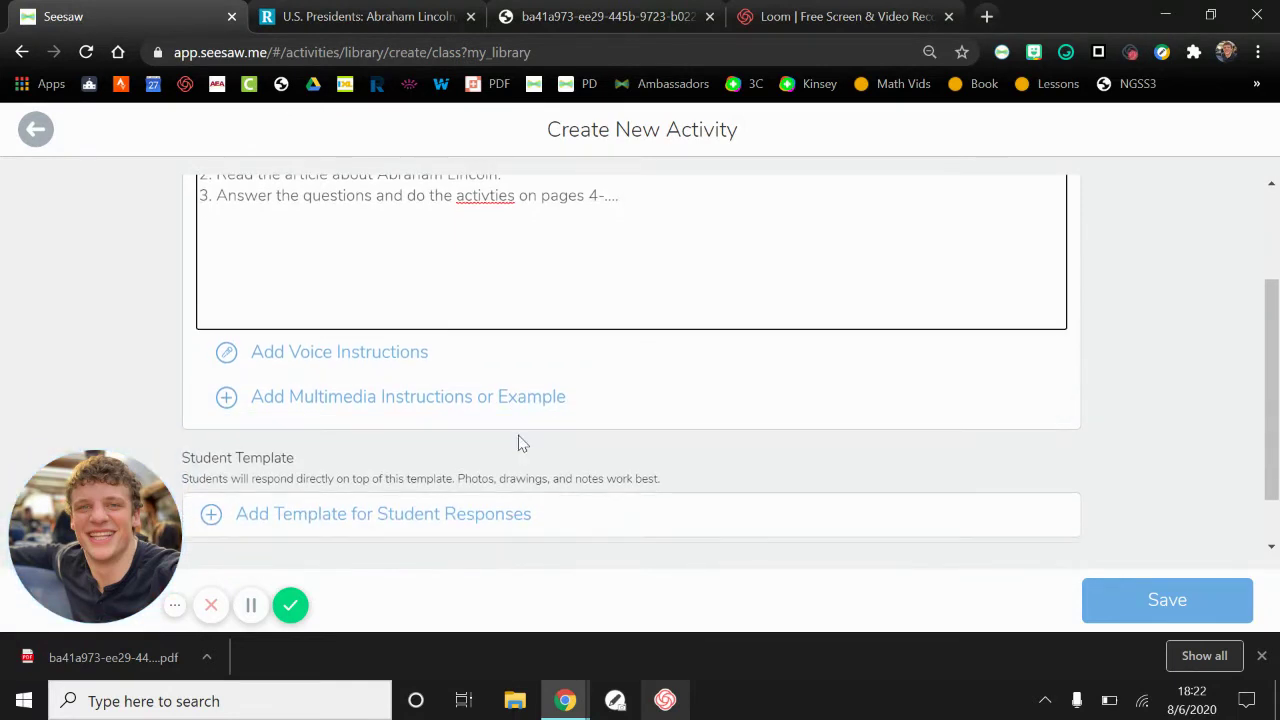
scroll(518, 443, down, 1)
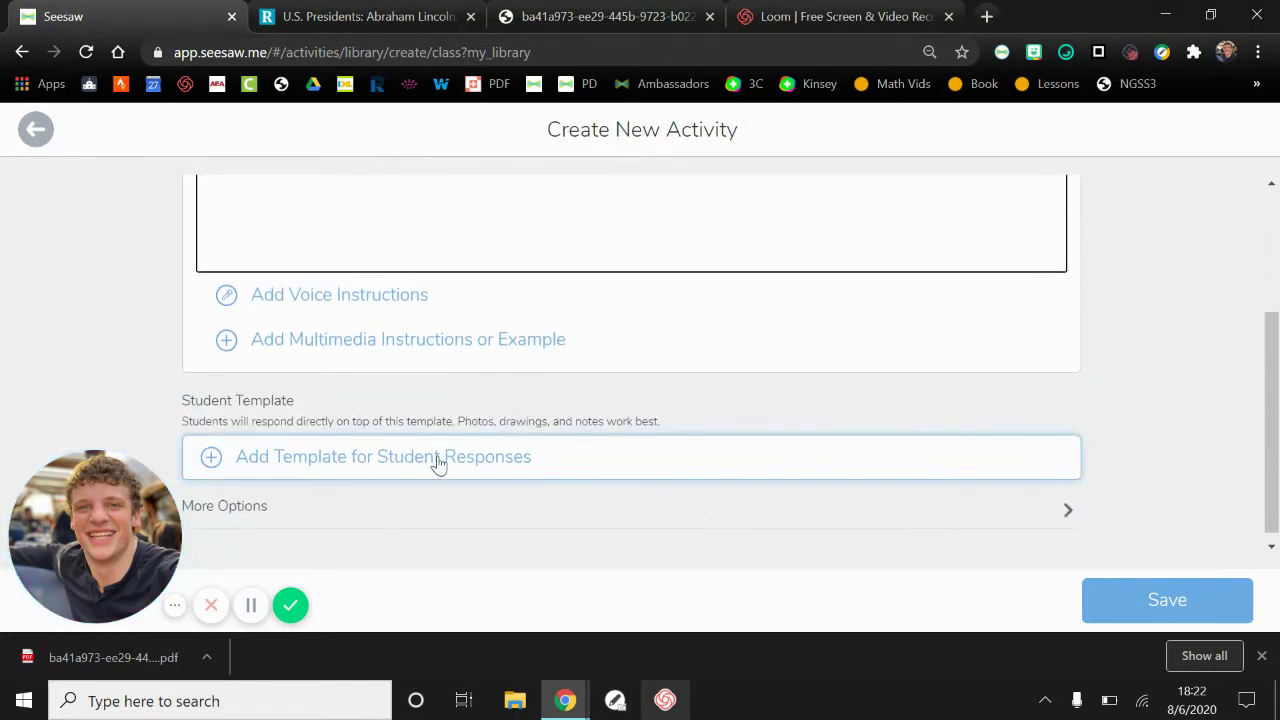
click(321, 462)
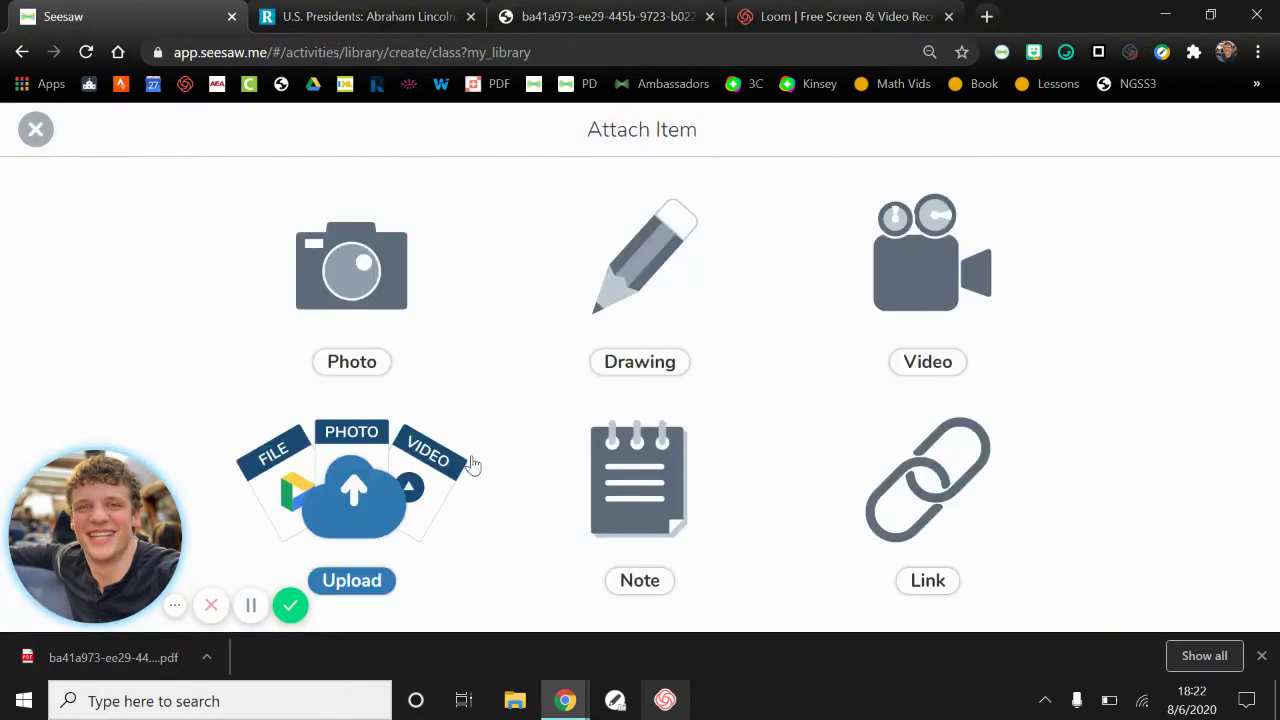
click(350, 500)
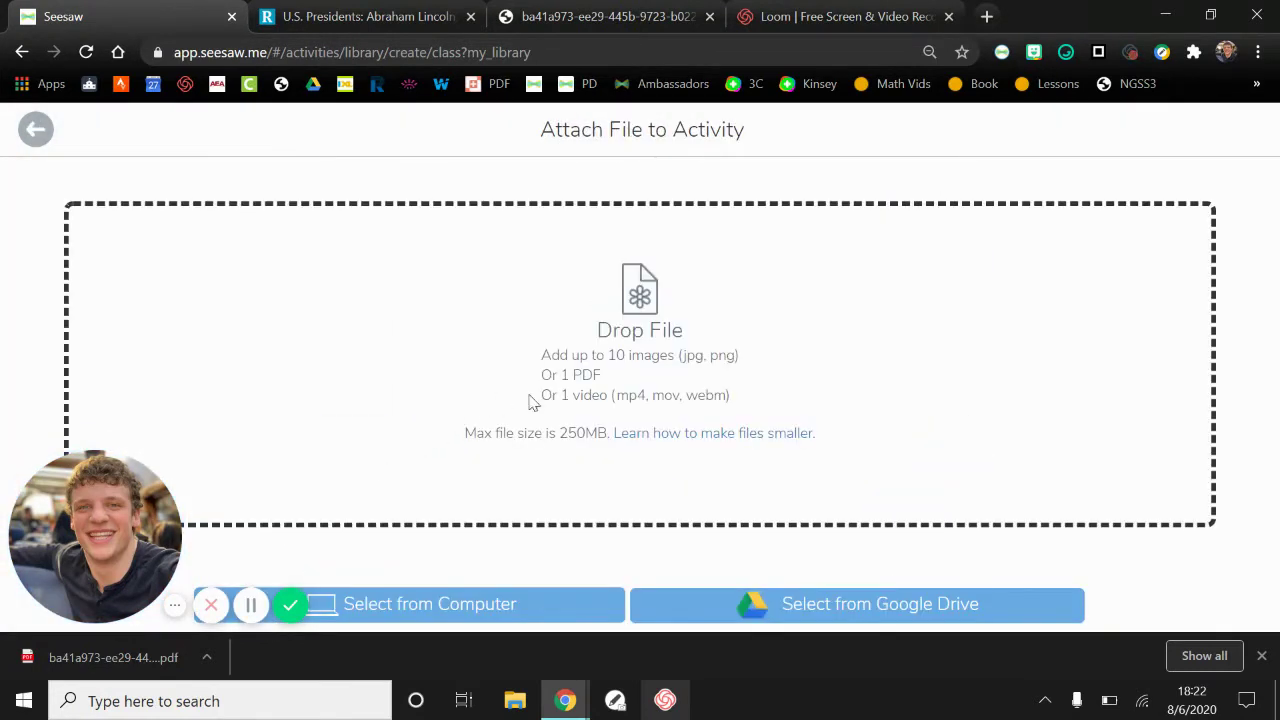
click(505, 606)
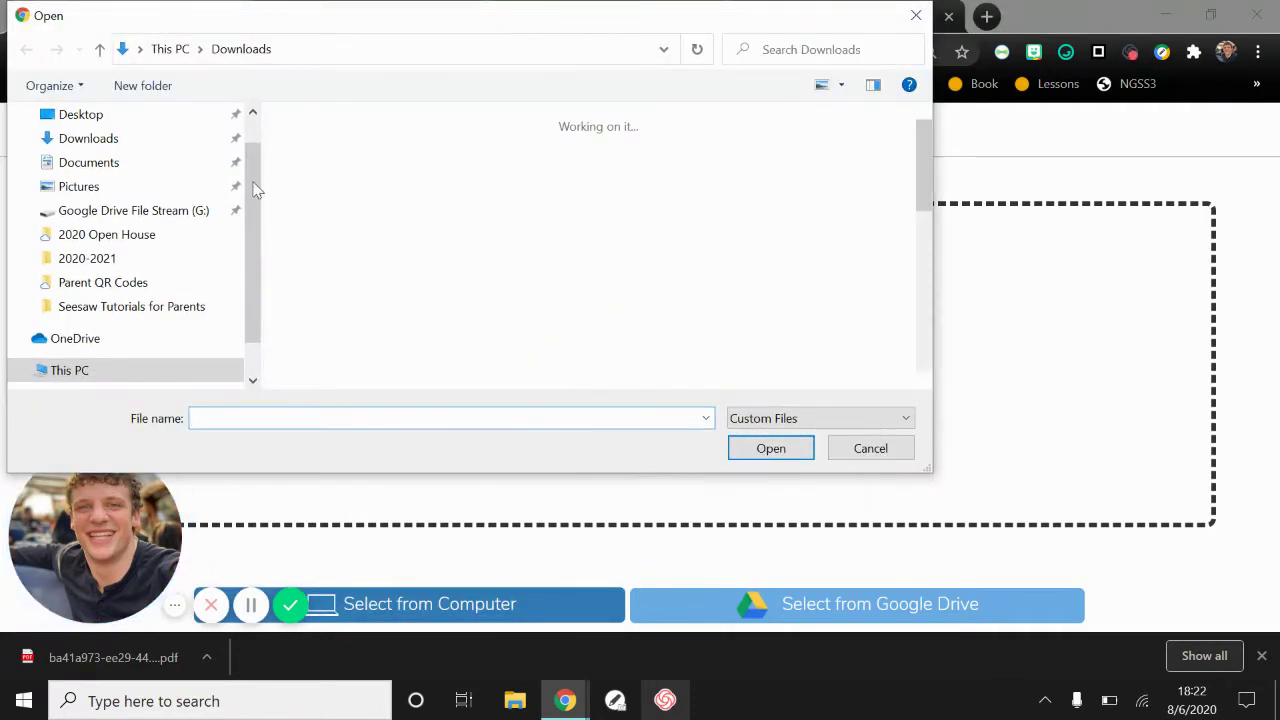
click(92, 138)
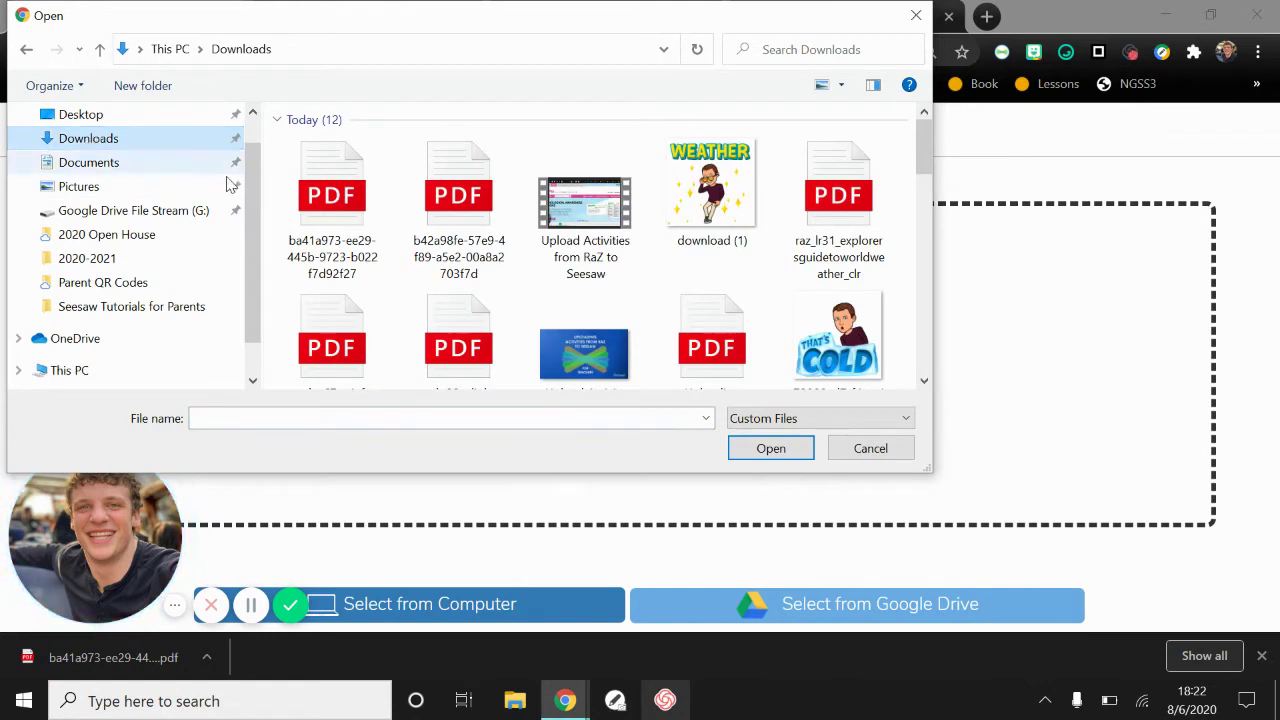
click(330, 200)
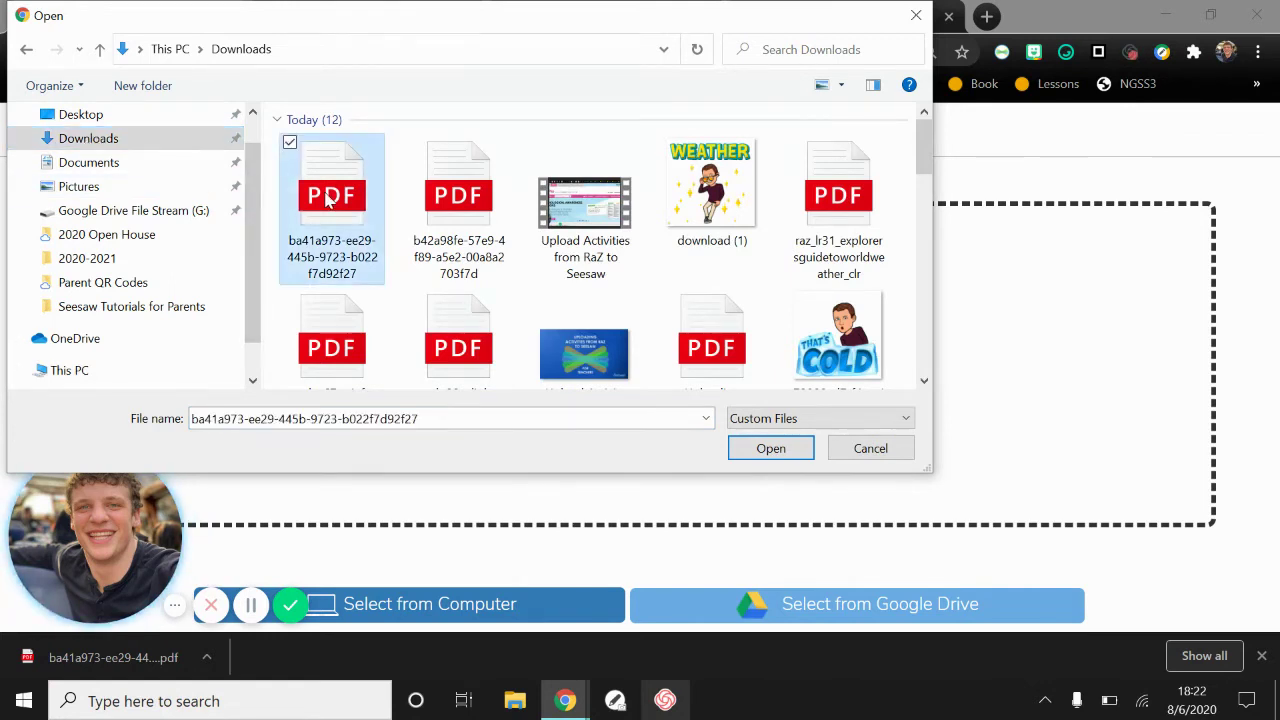
click(870, 449)
Attach the downloaded ReadWorks PDF ba41a973-ee29-44....pdf to the student template.
drag(129, 660, 629, 323)
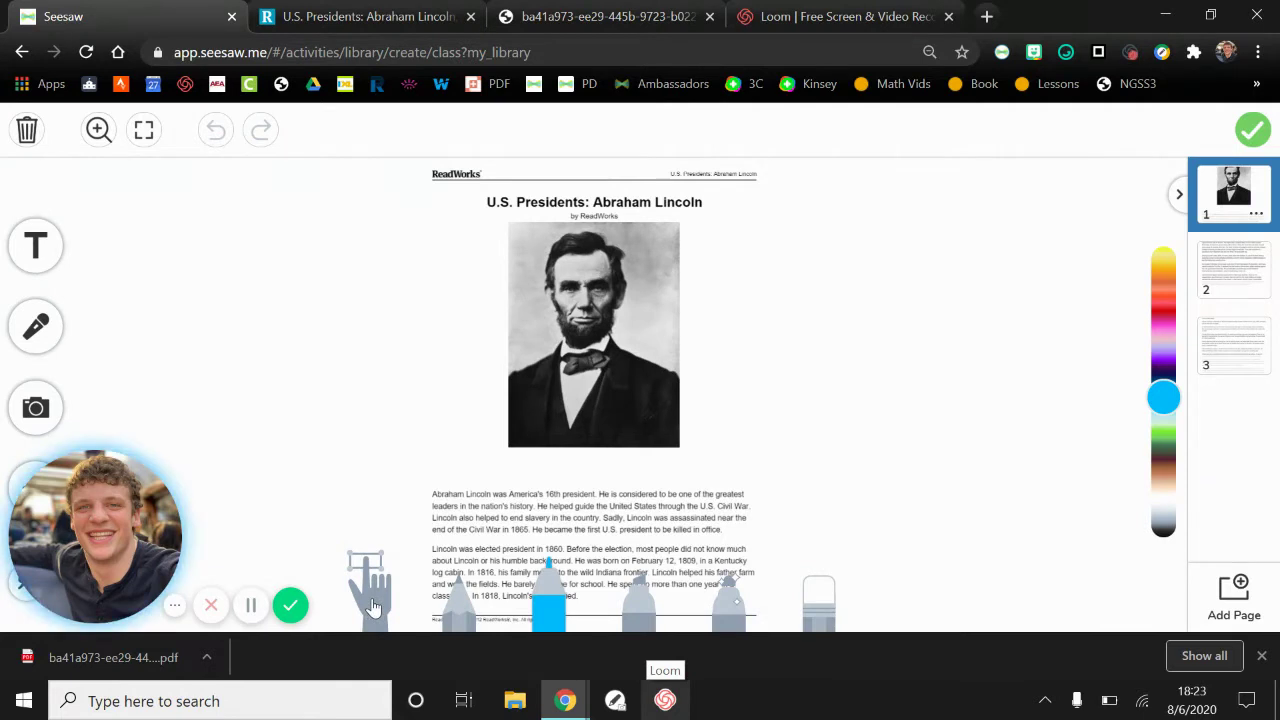
Unlock the article image on page 1 and try enlarging and repositioning it.
click(372, 605)
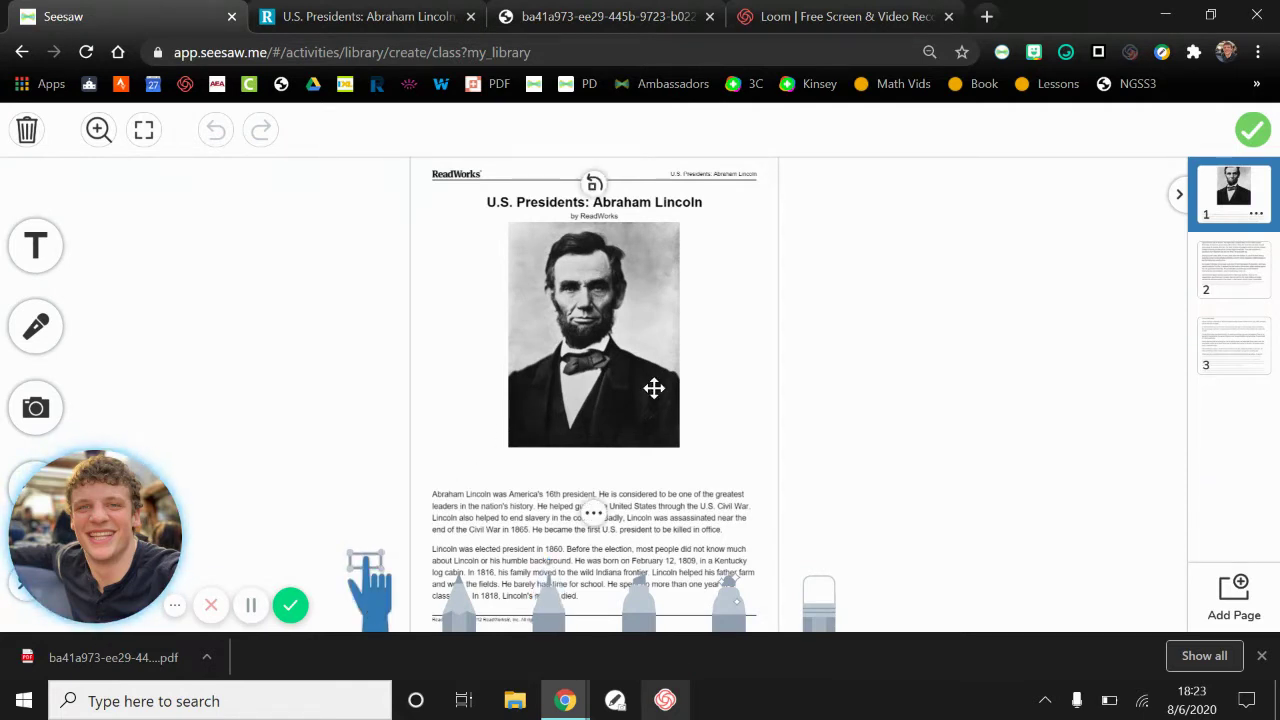
click(595, 515)
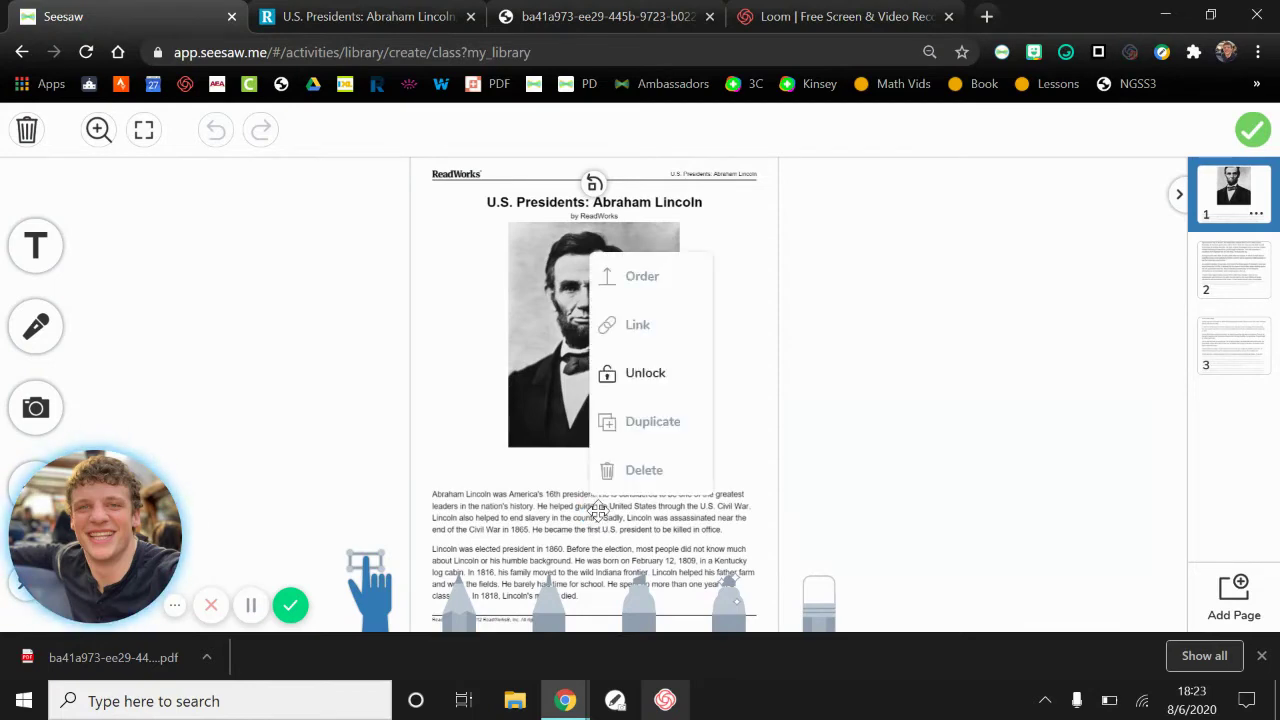
click(651, 373)
drag(676, 476, 496, 290)
drag(596, 441, 797, 560)
drag(528, 466, 645, 490)
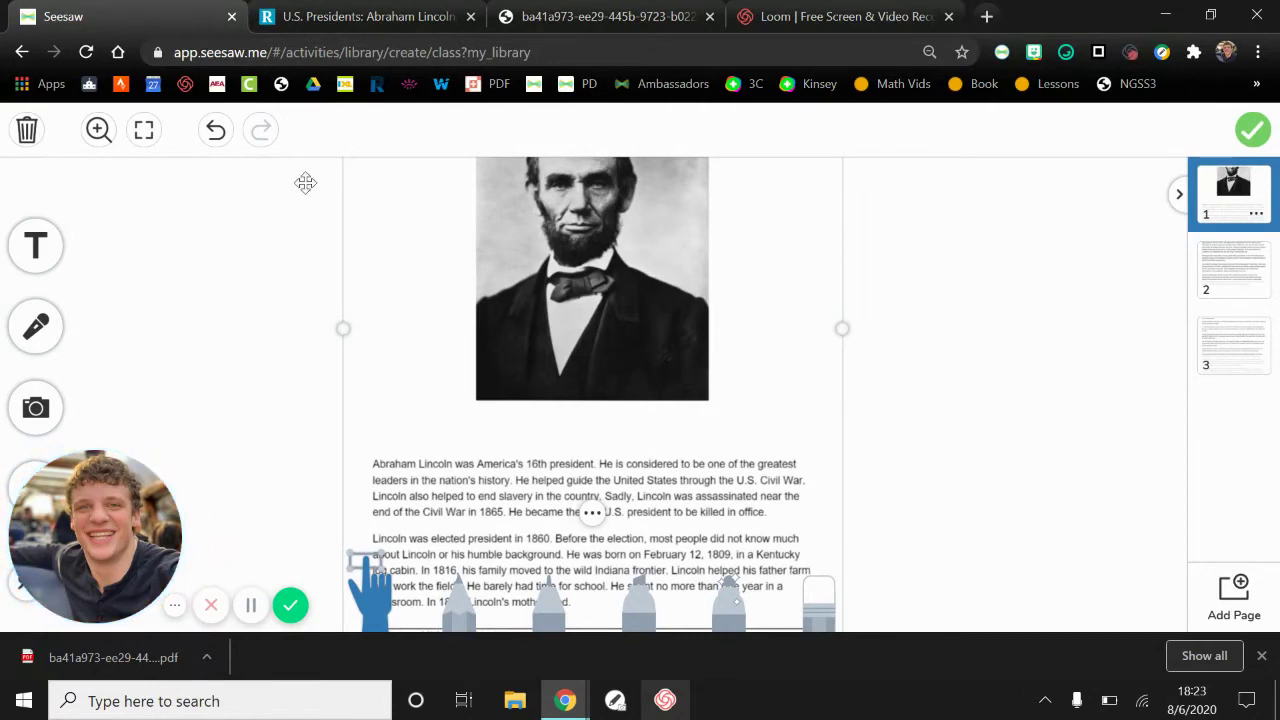
Undo the size and position changes to the page 1 article image and lock it again.
click(216, 132)
click(216, 133)
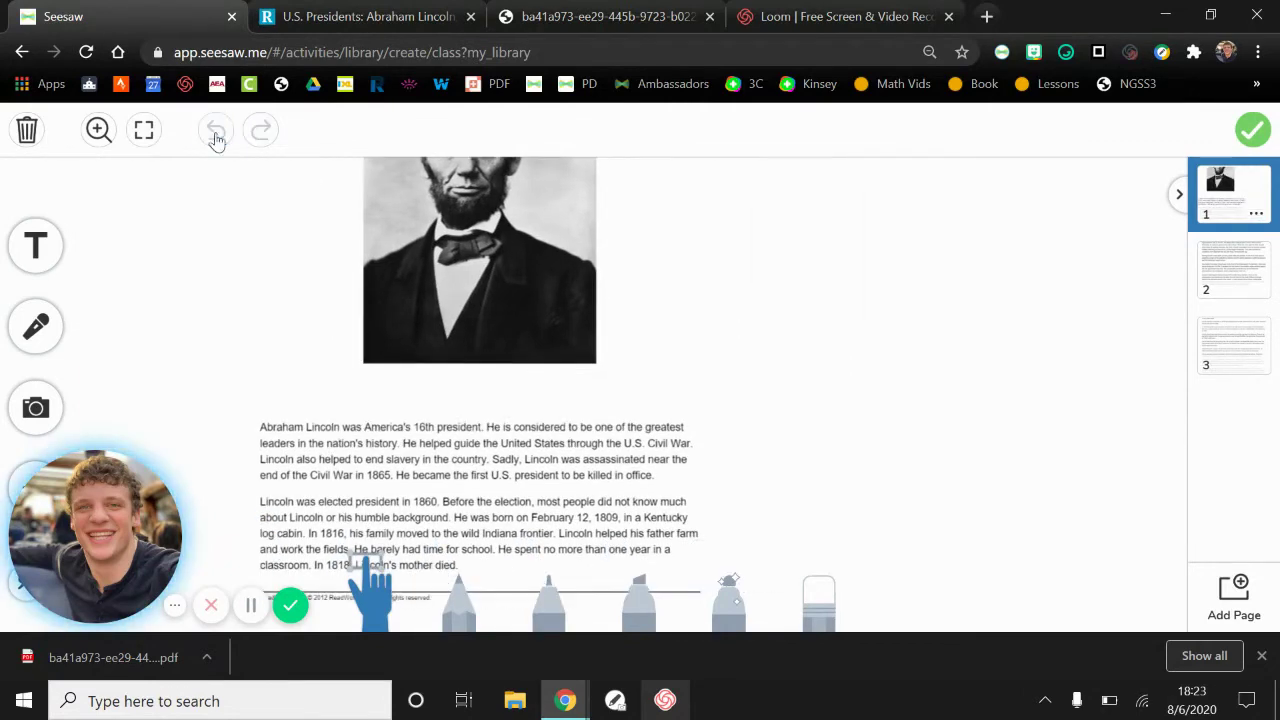
click(216, 133)
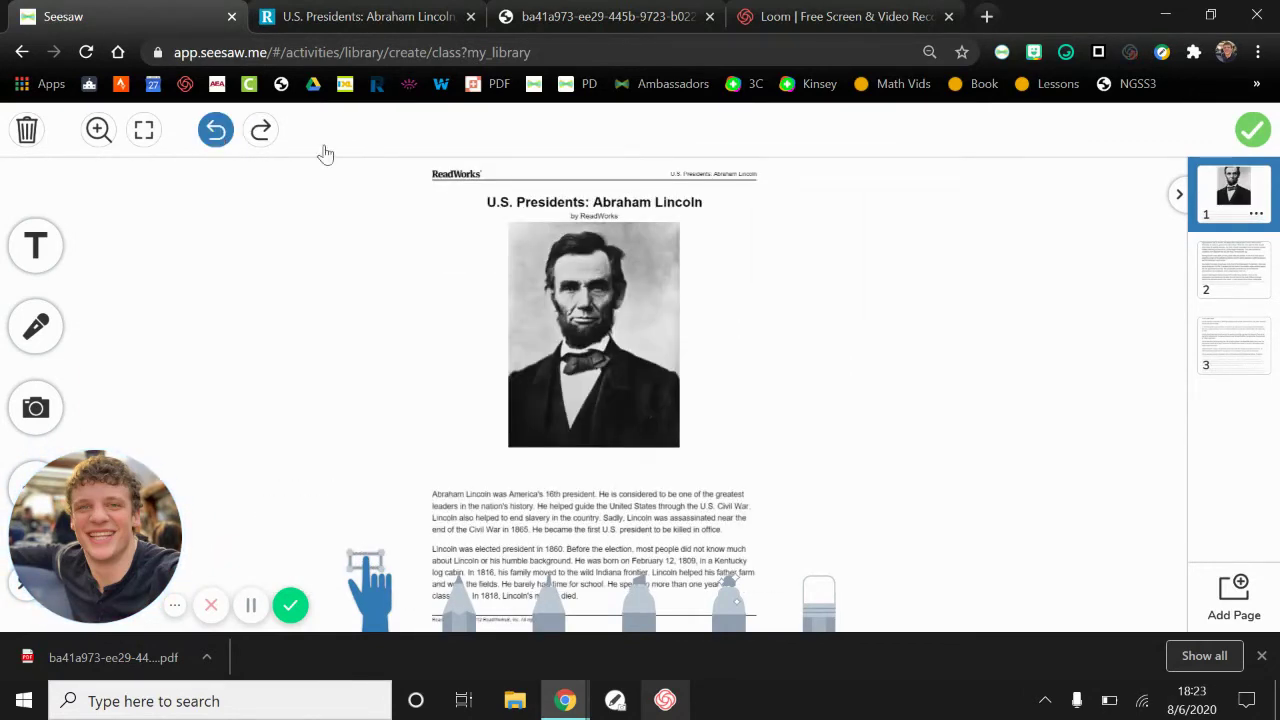
click(587, 455)
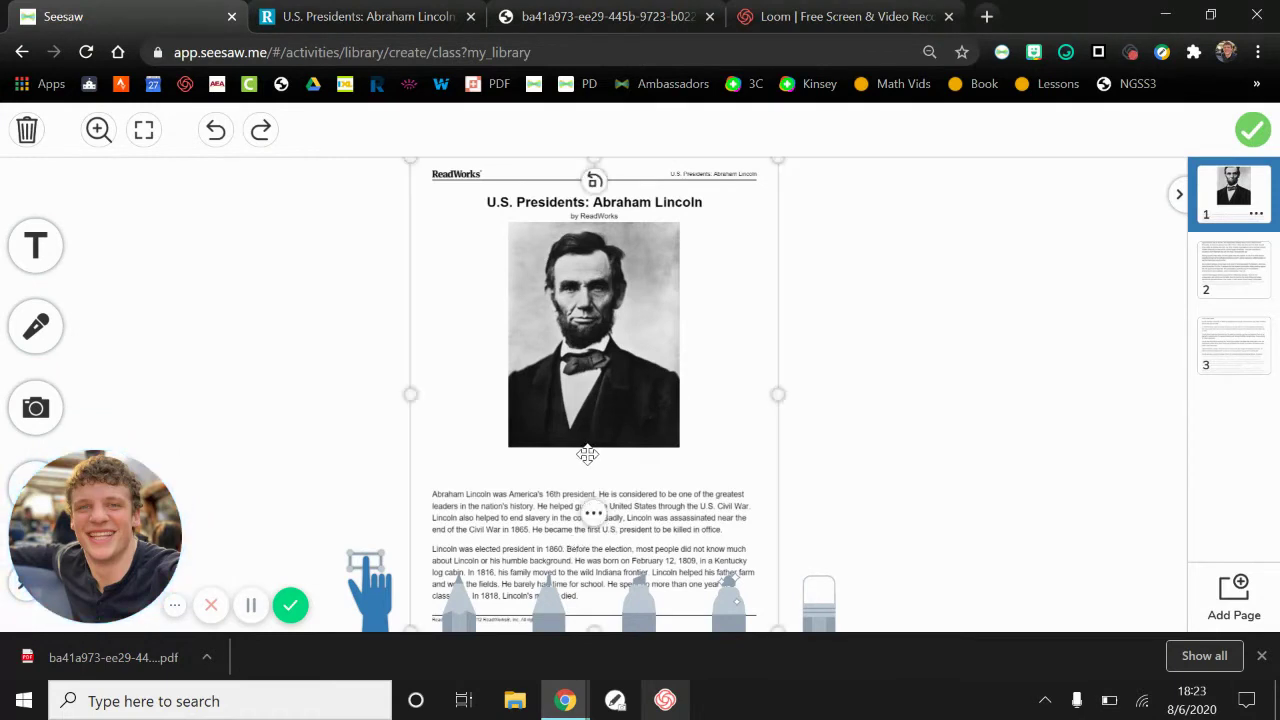
click(593, 513)
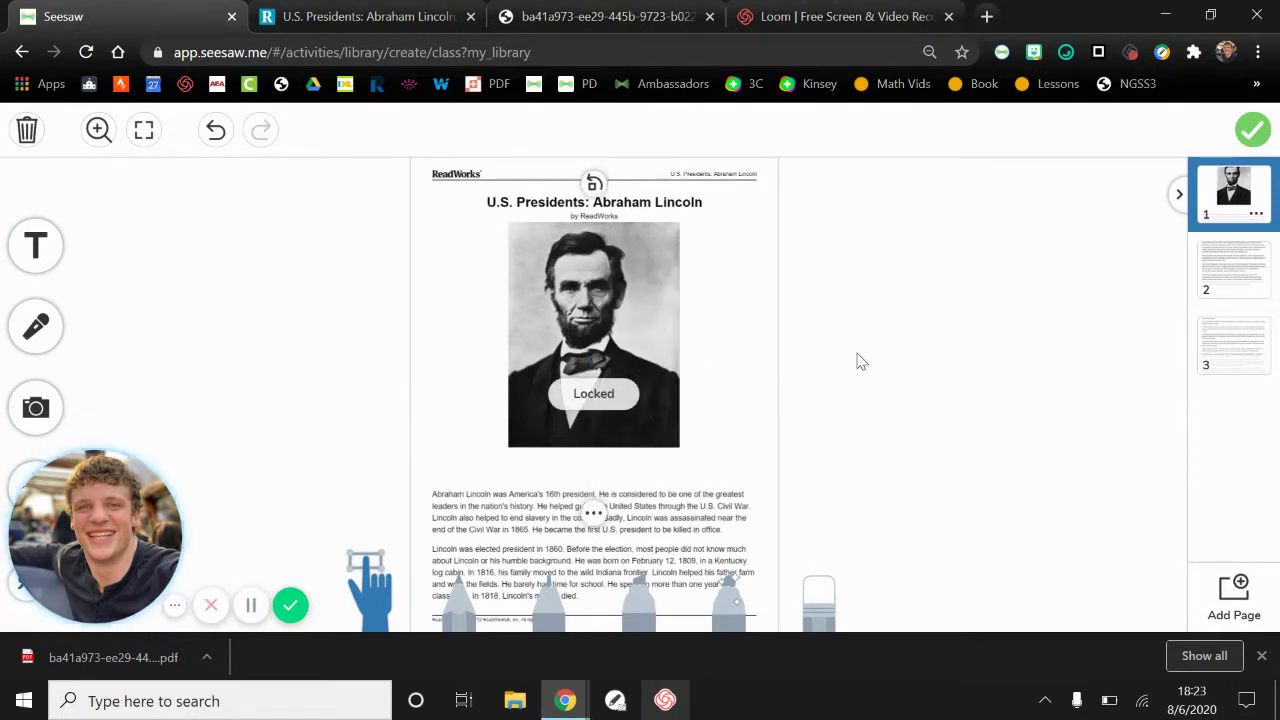
Examine the portrait and article text on page 1 at higher magnification, from the title to the last paragraph.
click(98, 129)
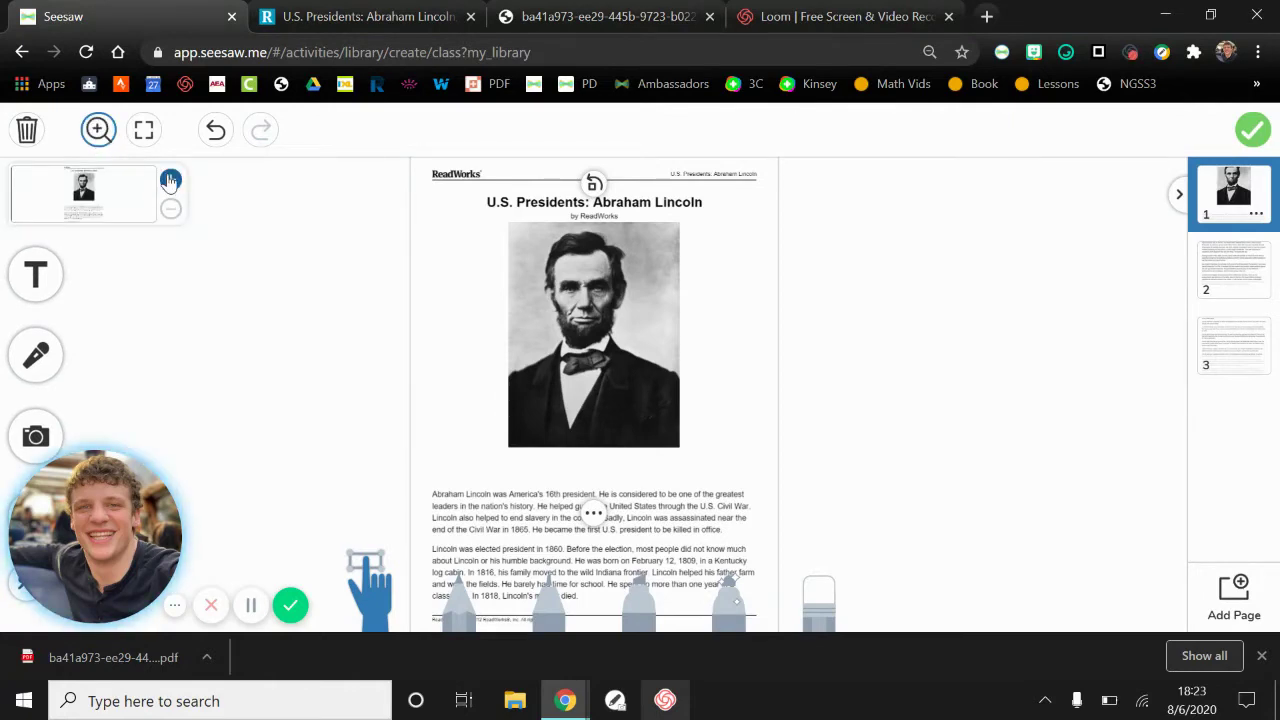
click(170, 179)
click(170, 179)
click(170, 179)
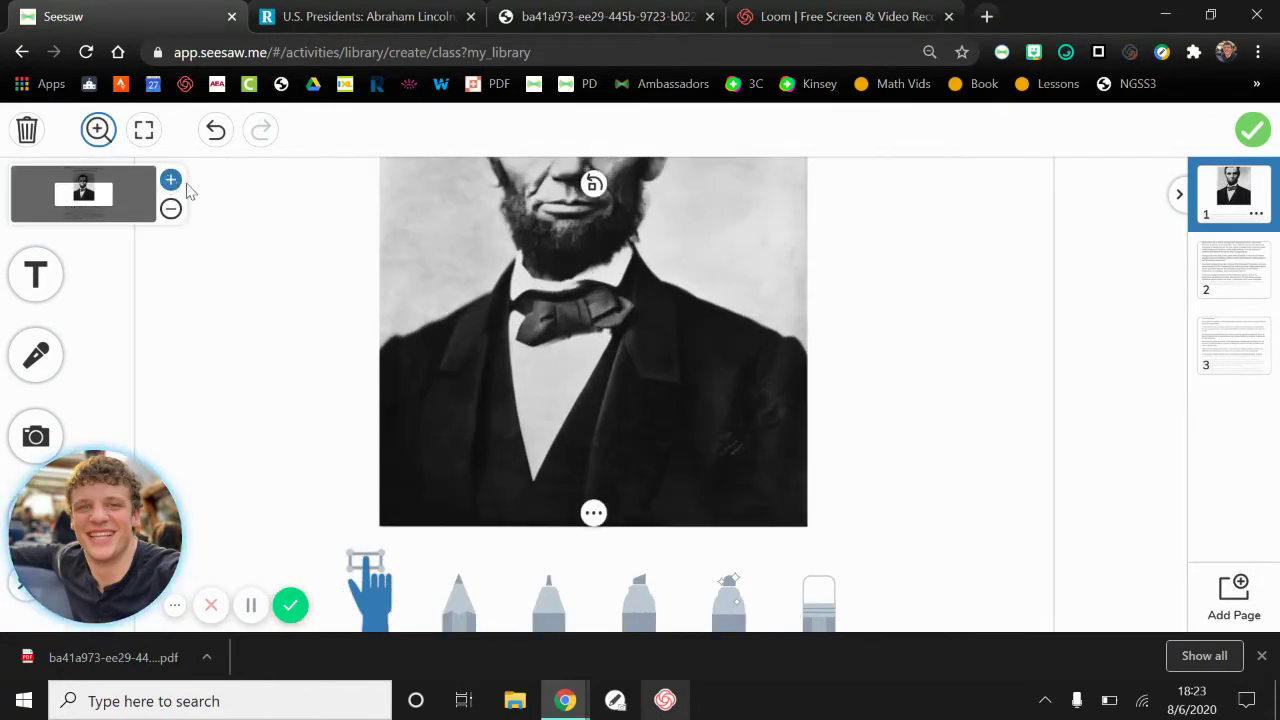
click(486, 292)
scroll(525, 332, up, 3)
scroll(525, 332, down, 6)
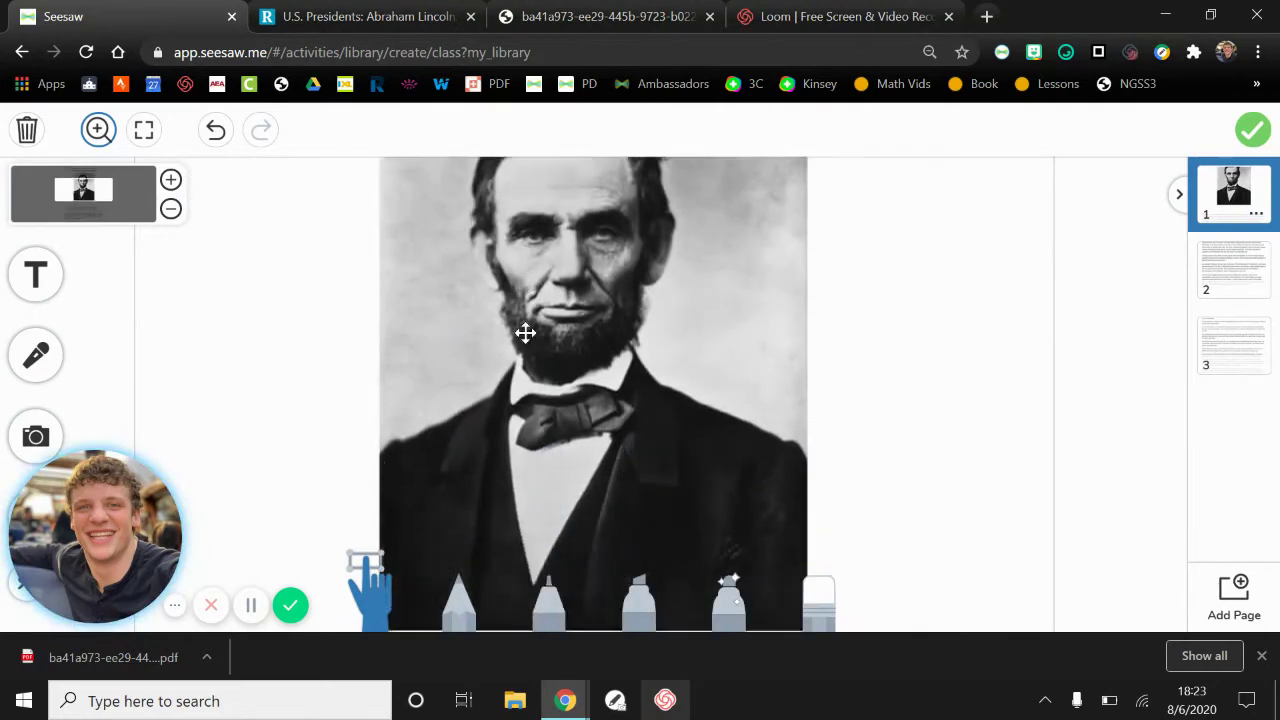
scroll(525, 332, down, 1)
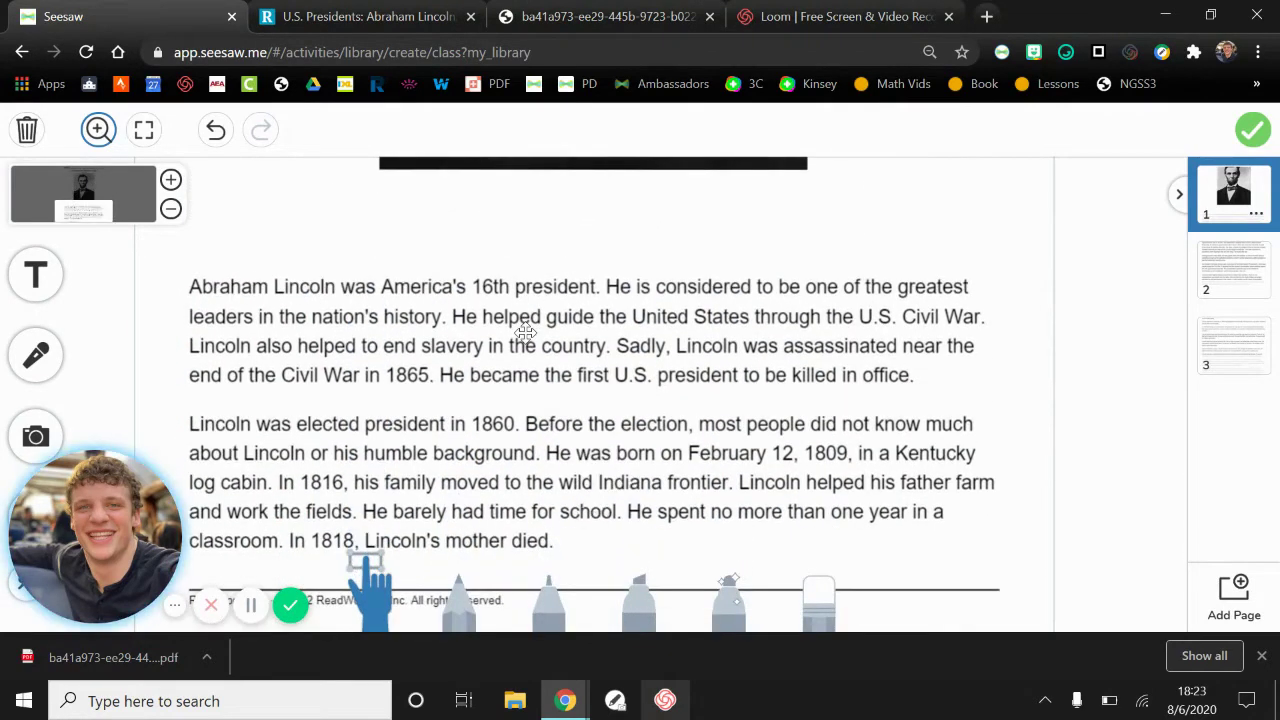
mouse_move(84, 210)
mouse_down()
mouse_move(57, 211)
mouse_move(93, 210)
mouse_move(83, 200)
mouse_up()
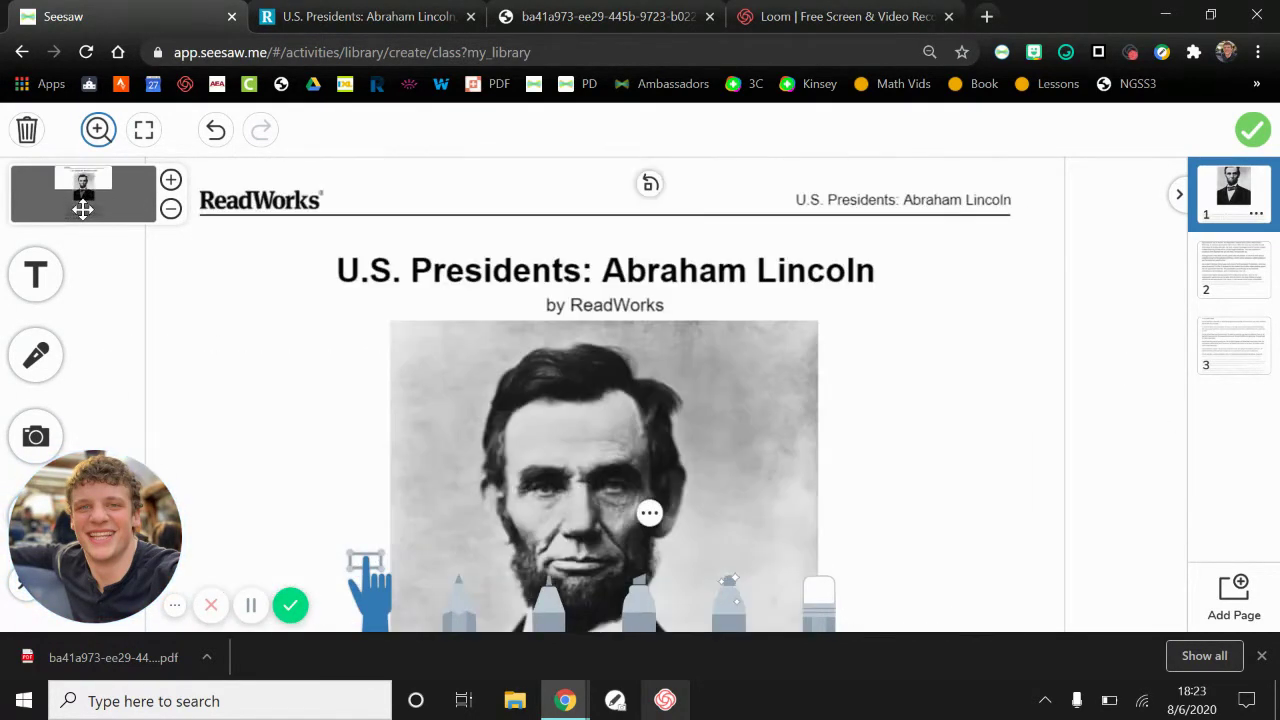
click(171, 208)
click(171, 208)
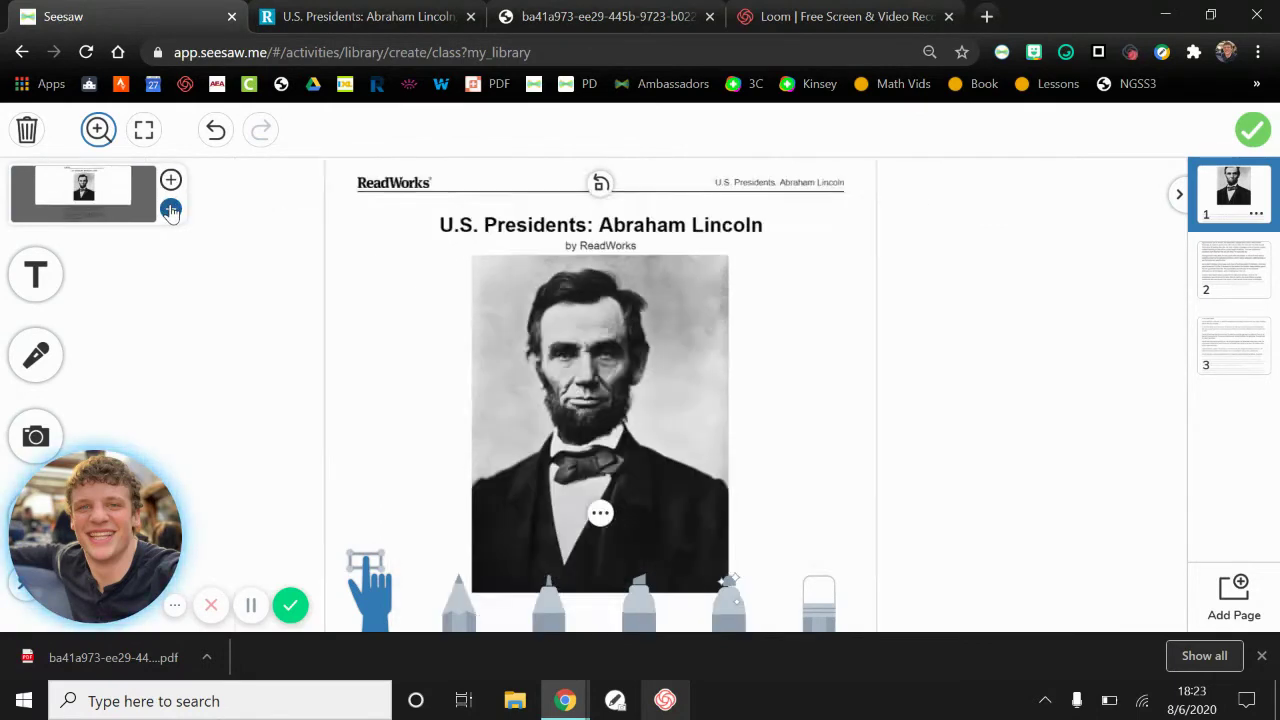
click(171, 209)
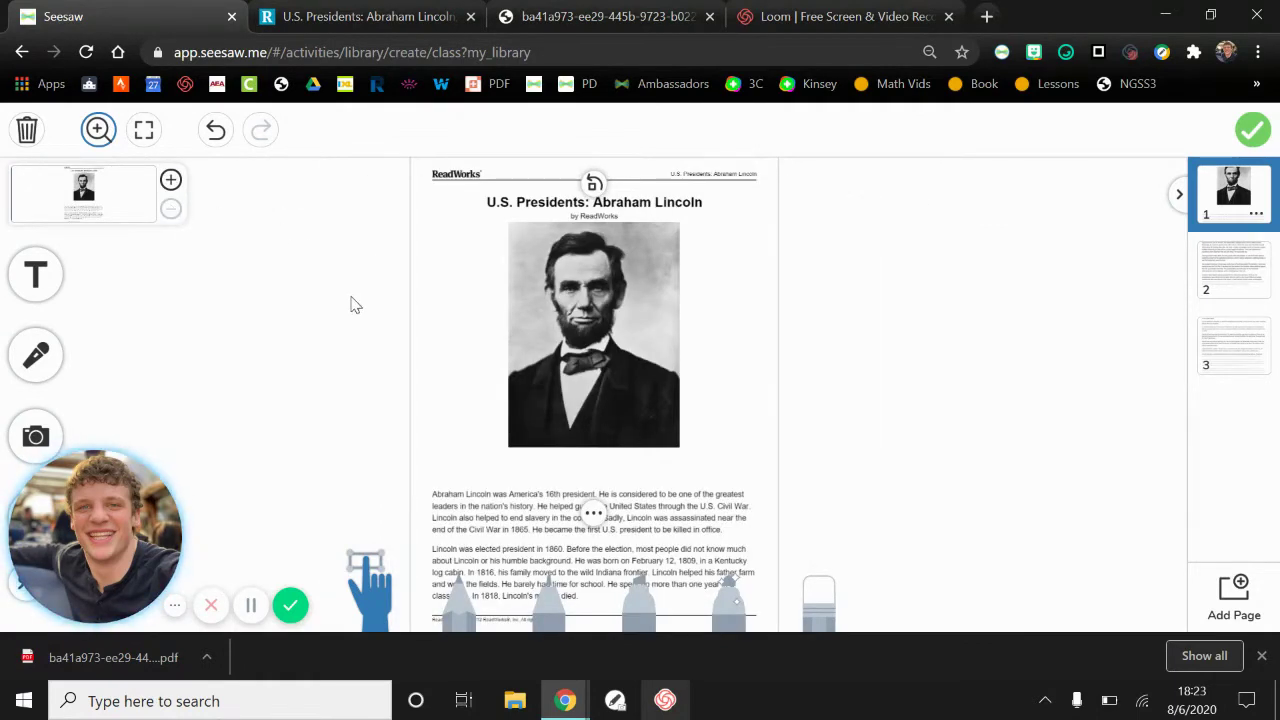
click(278, 342)
click(45, 278)
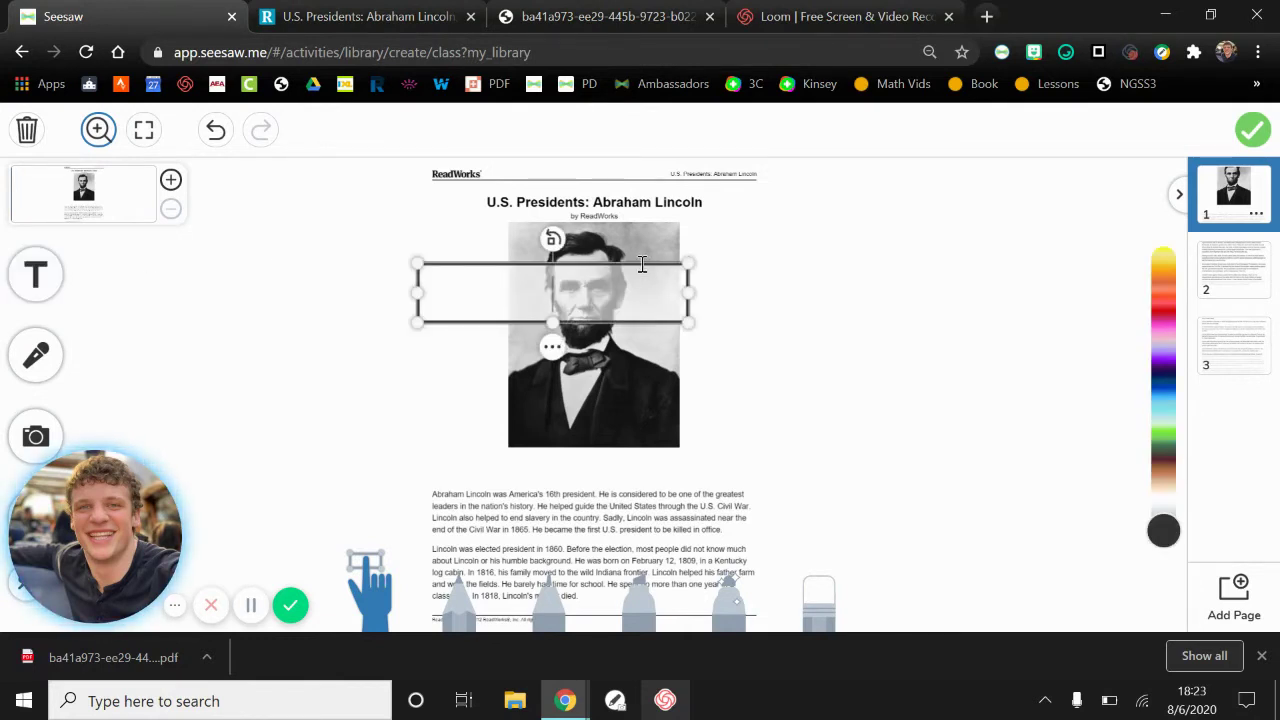
click(886, 363)
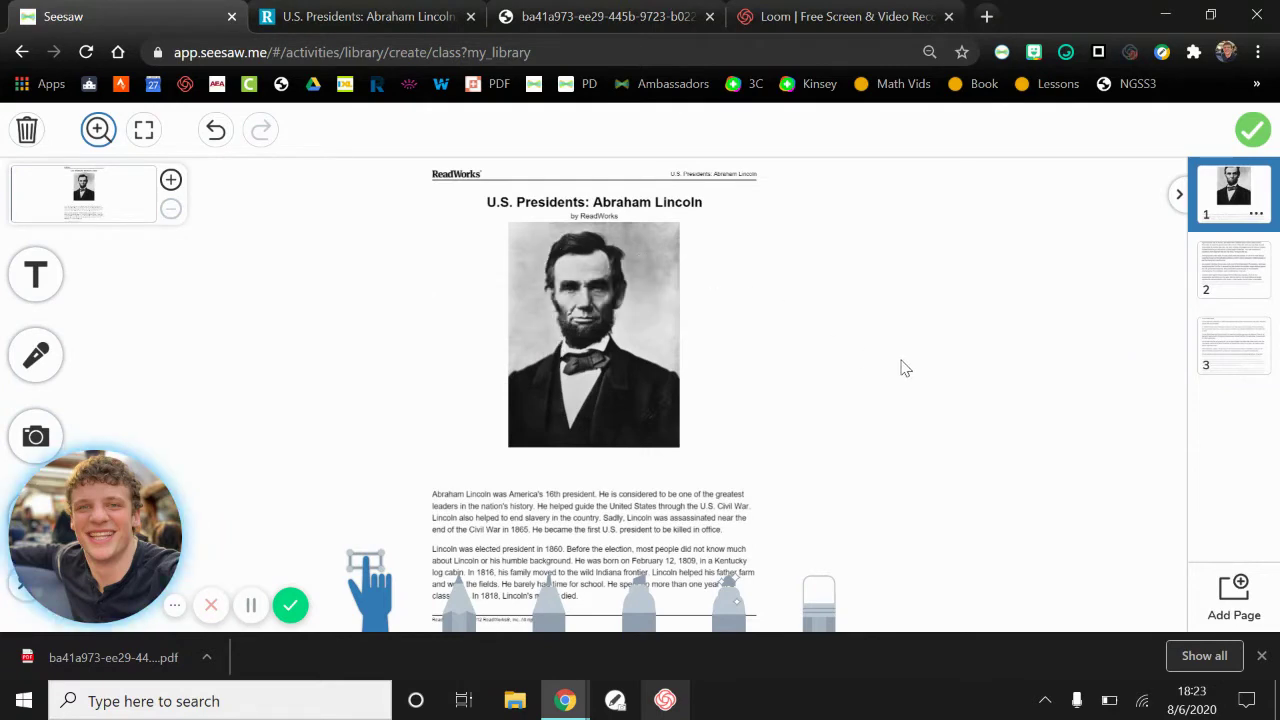
Add a blank fourth page after page 3 and give it the lined-paper background.
click(1237, 350)
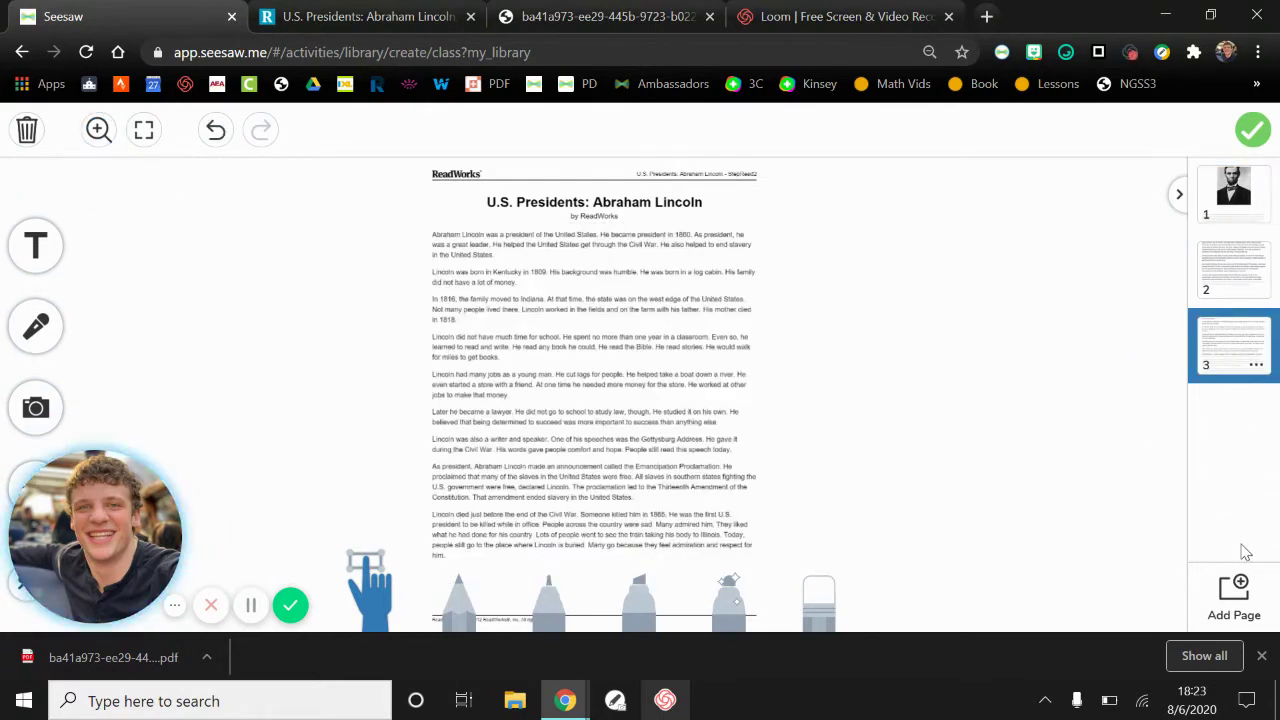
click(1234, 595)
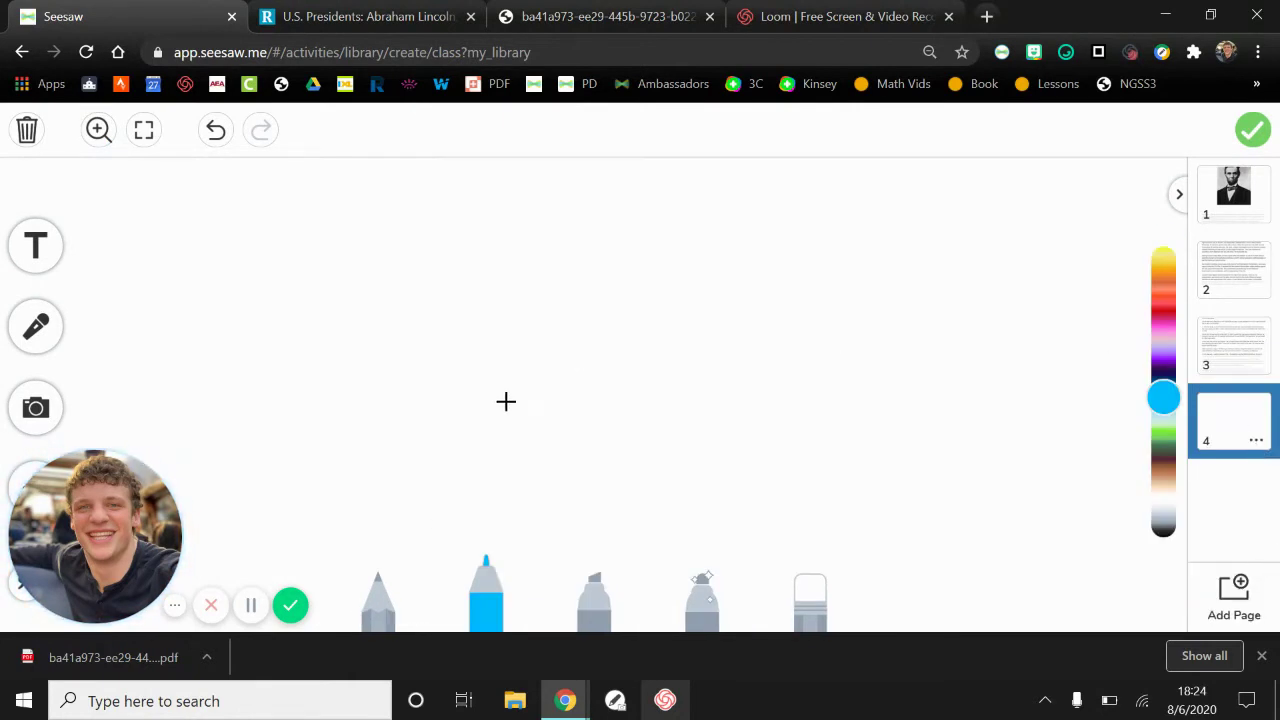
click(35, 490)
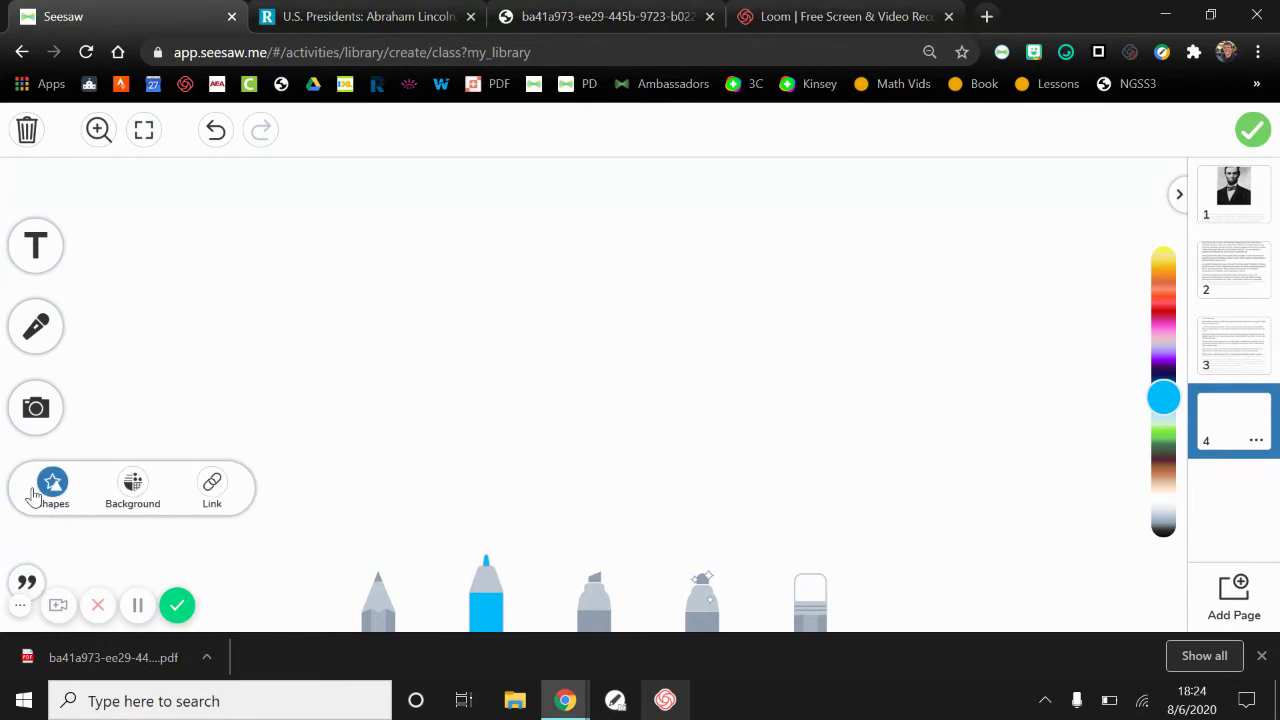
click(131, 482)
scroll(507, 472, down, 5)
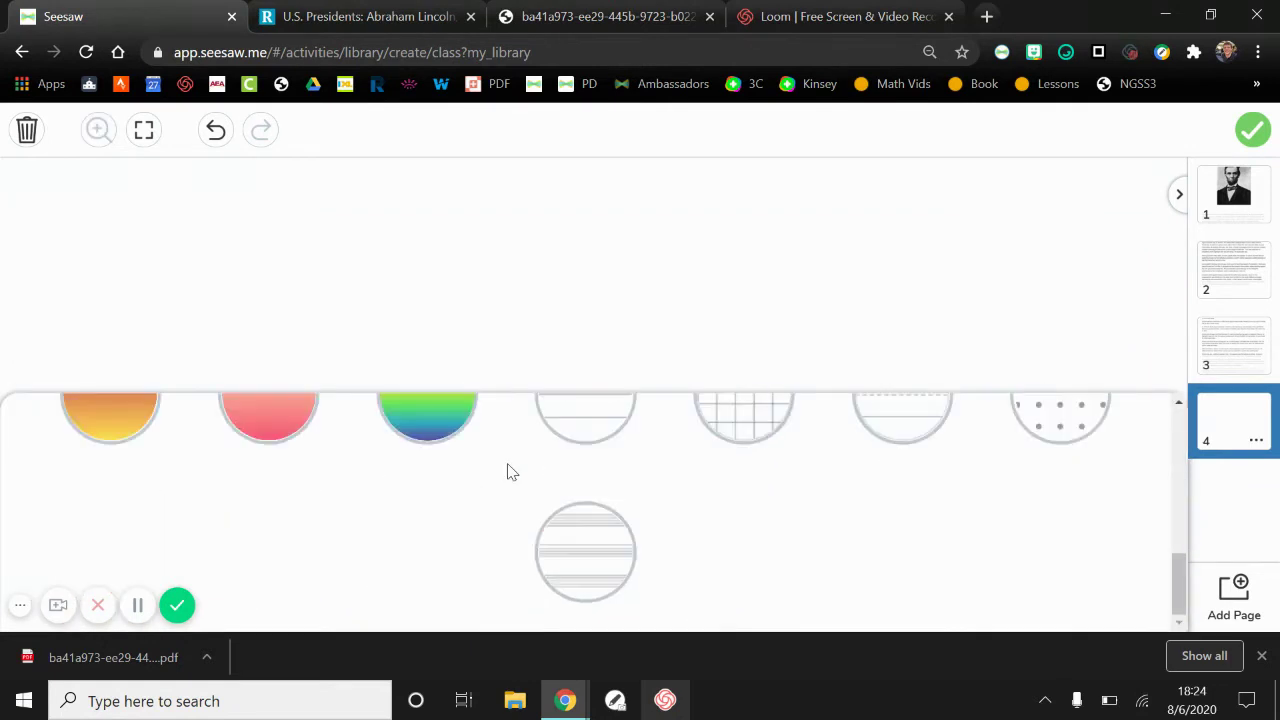
click(591, 420)
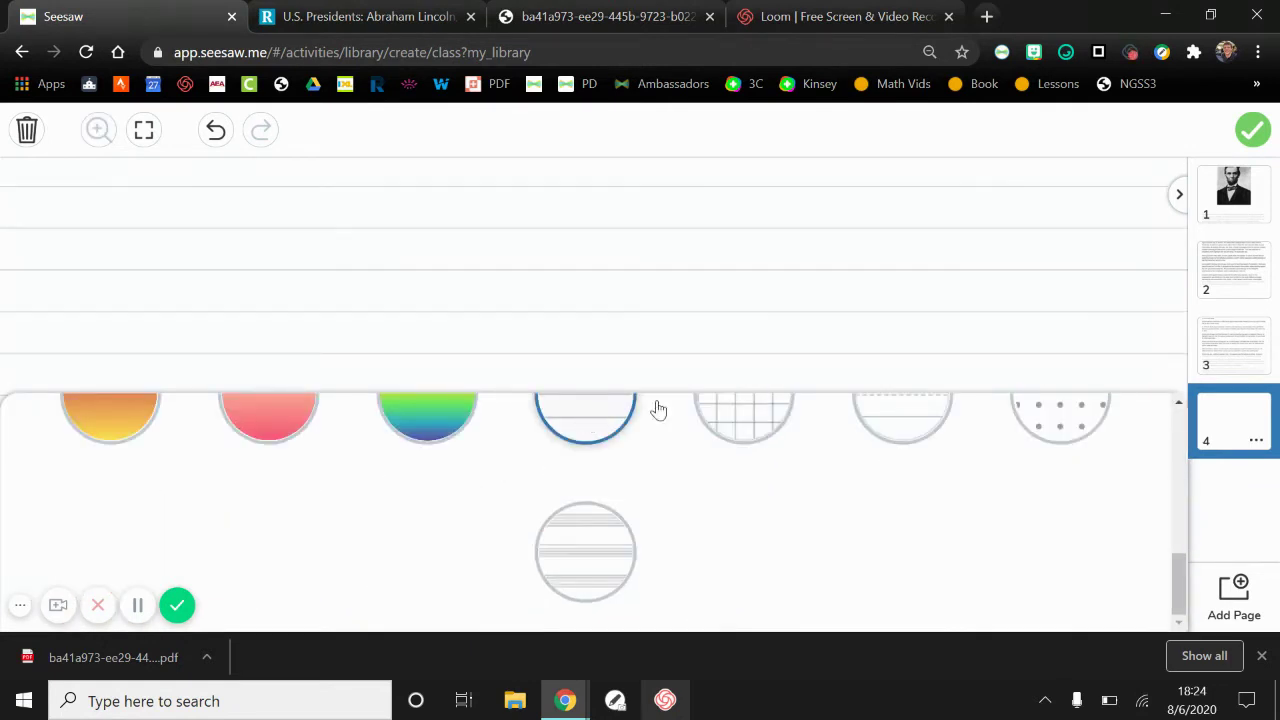
click(640, 286)
Add a text label on page 4 reading "What is one thing you learned about Abraham Lincoln?".
click(35, 248)
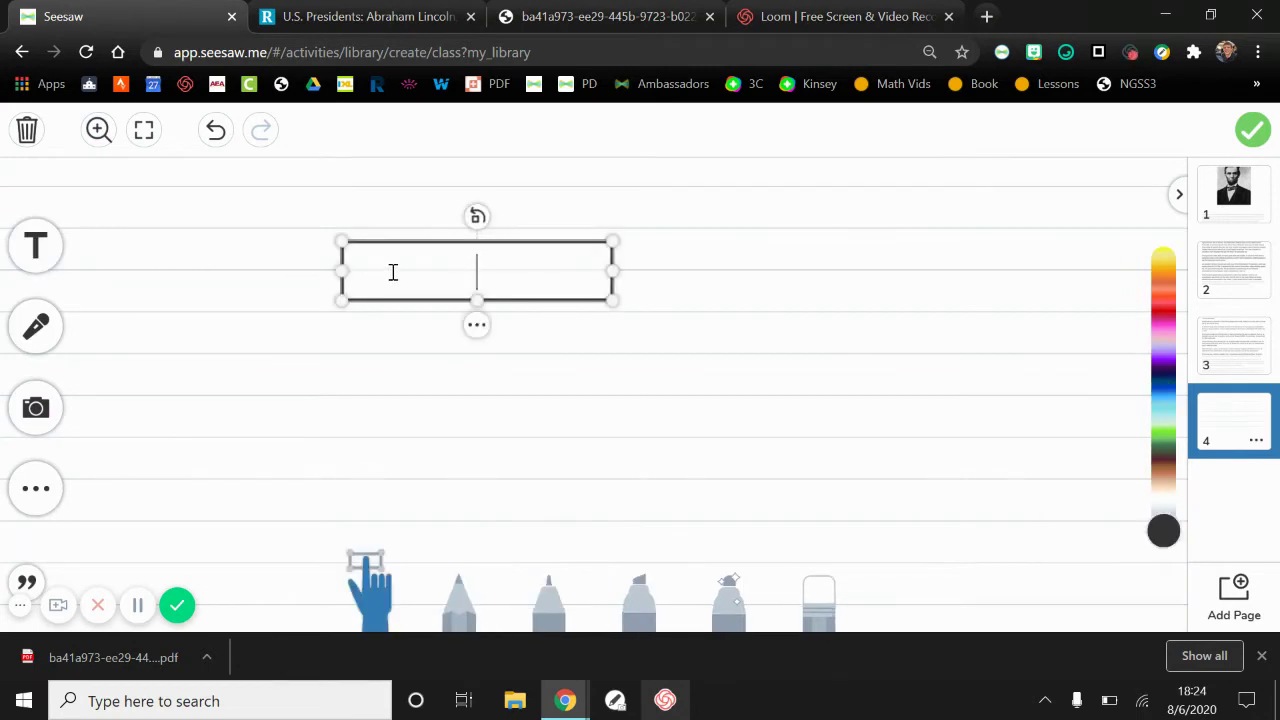
text(What )
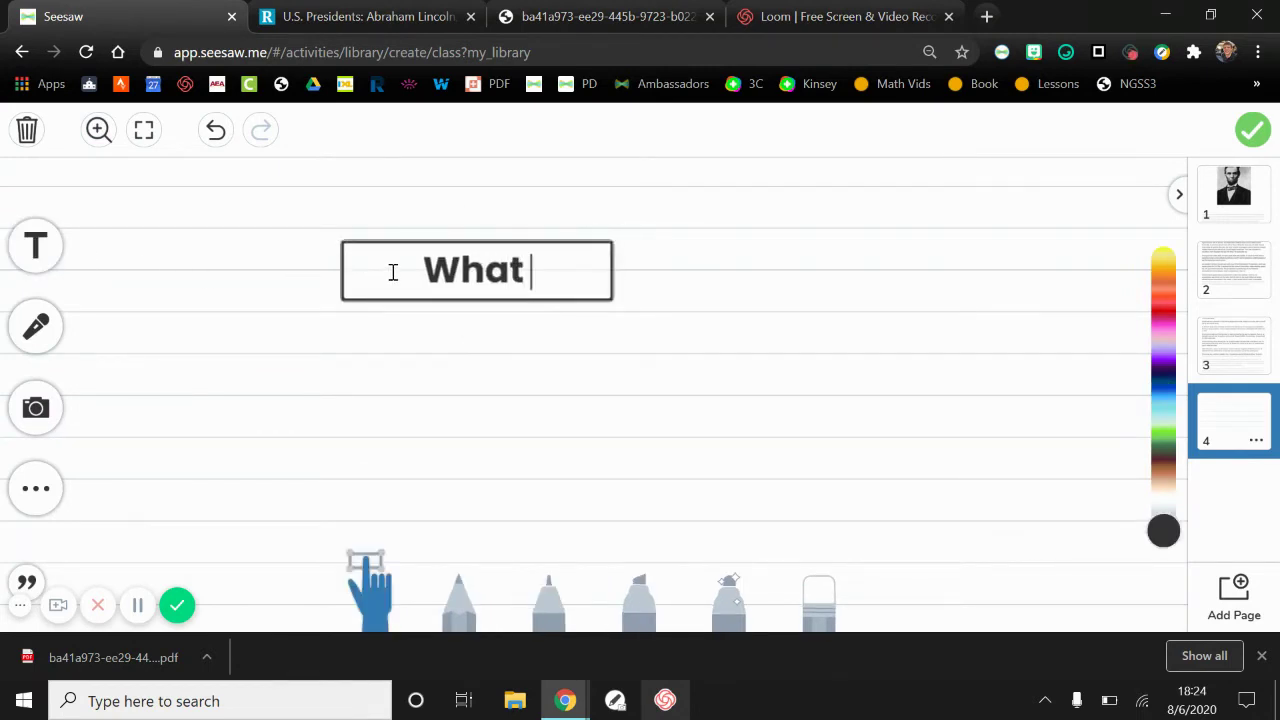
text(is )
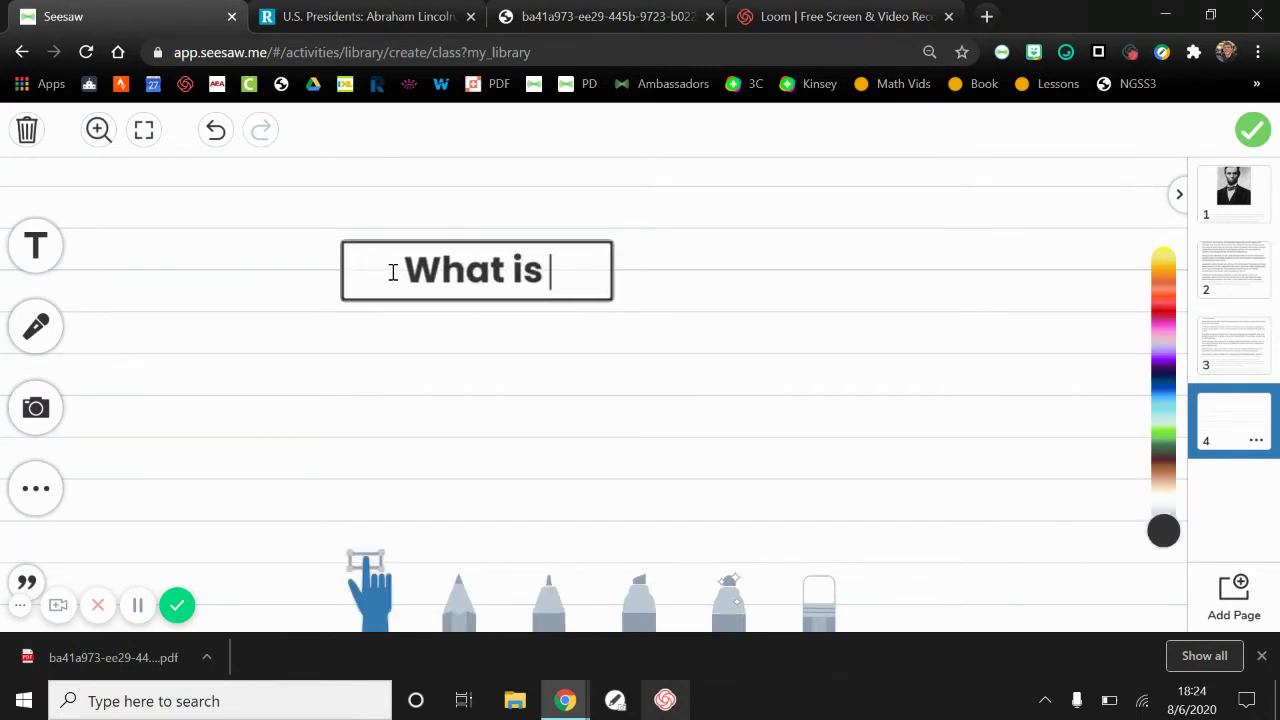
text(one thing you l)
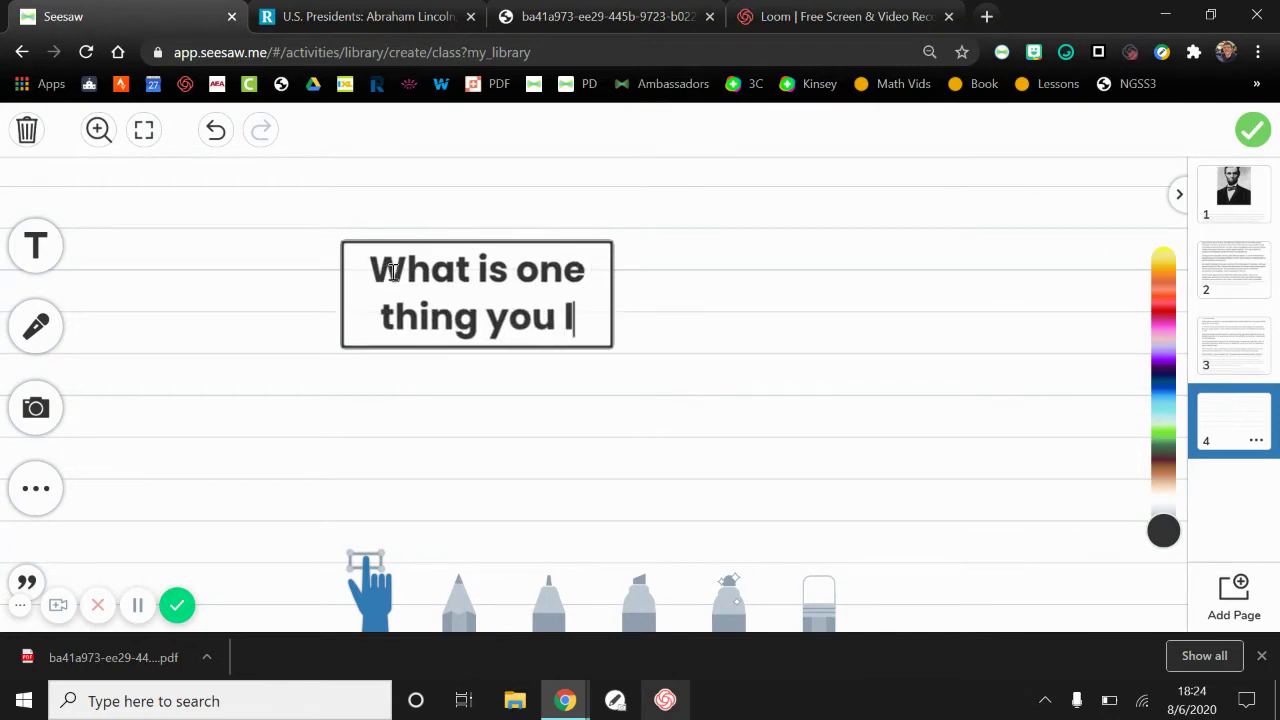
text(earned about )
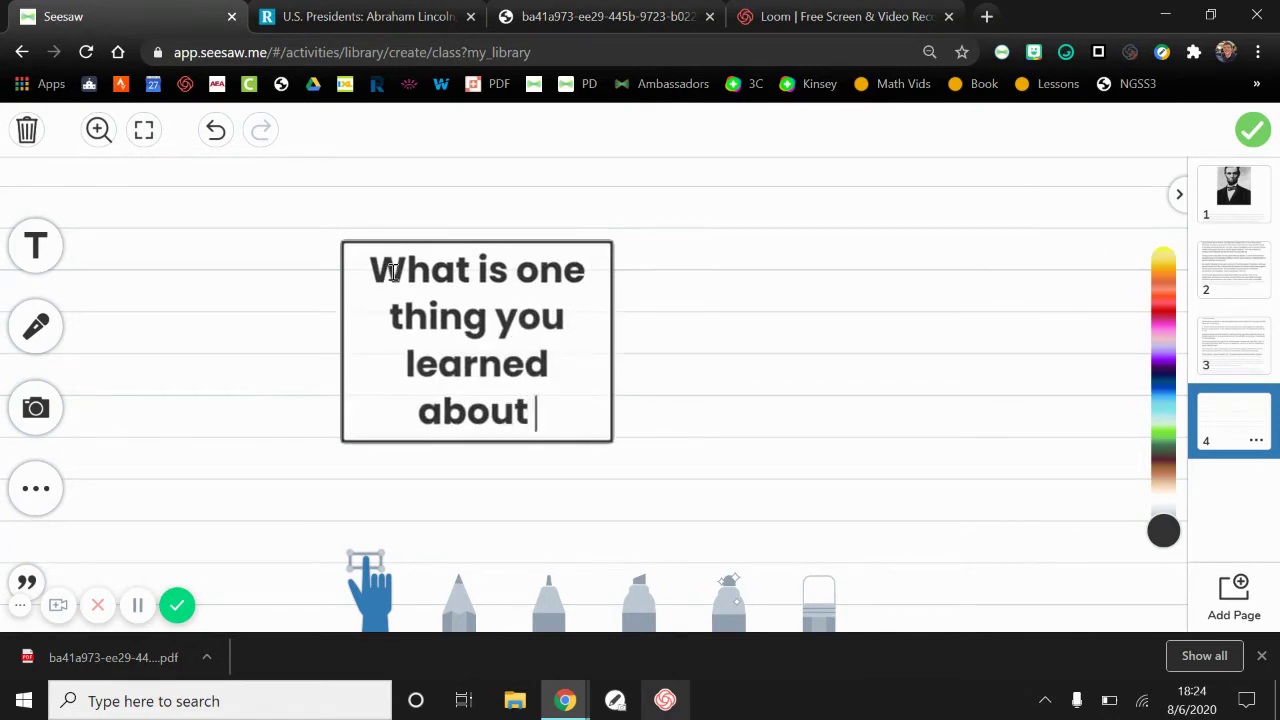
text(Abraham Li)
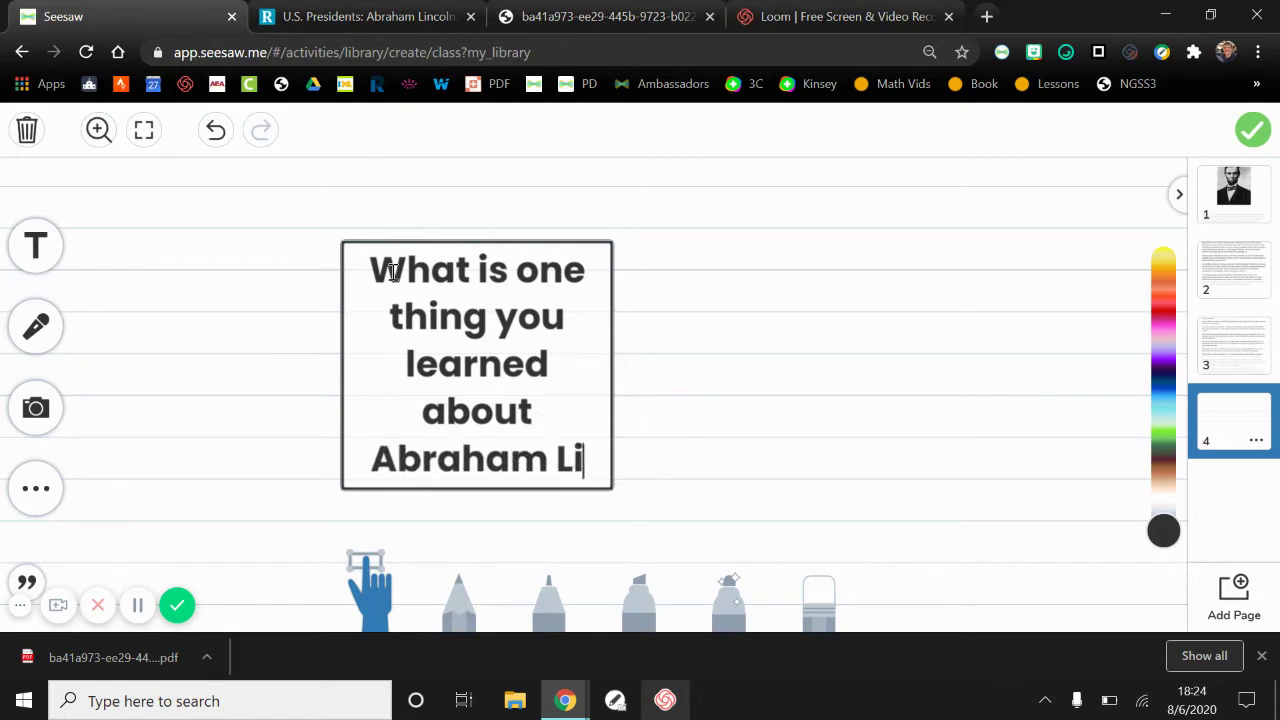
text(ncoln?)
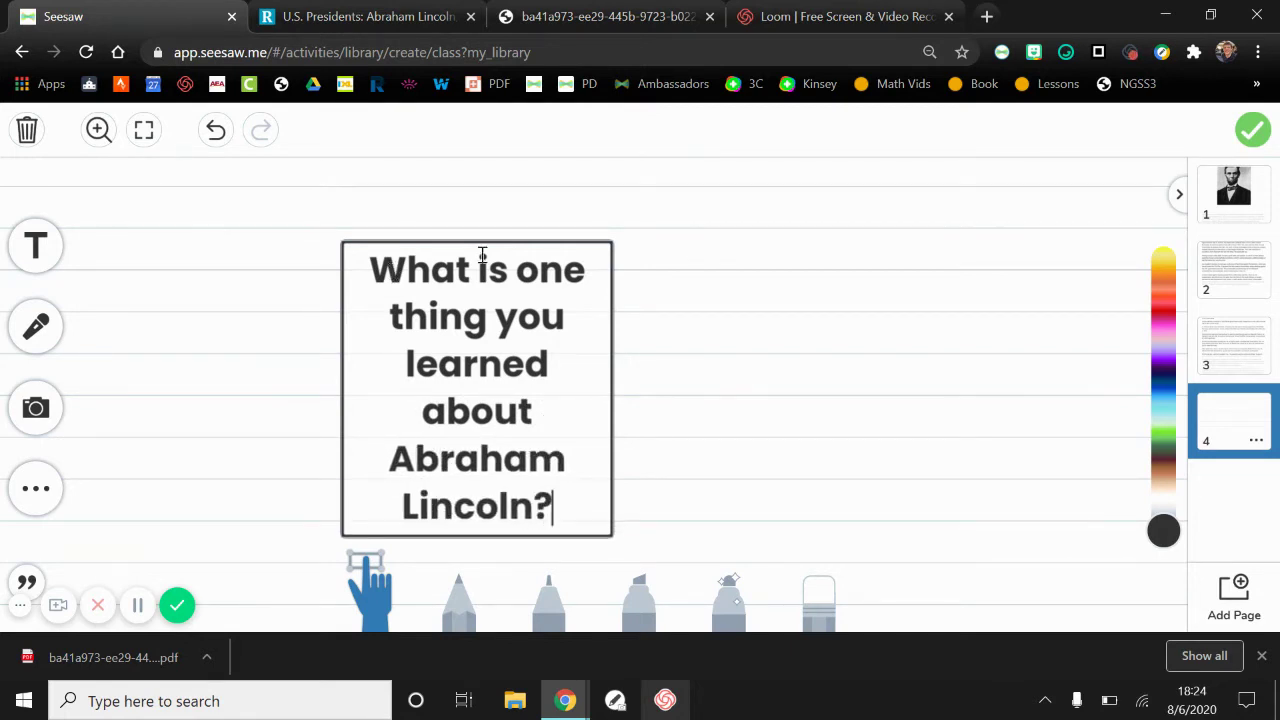
Widen the question label so it fits on two lines and move it to the top of page 4.
click(606, 394)
drag(611, 389, 1057, 286)
drag(735, 300, 551, 234)
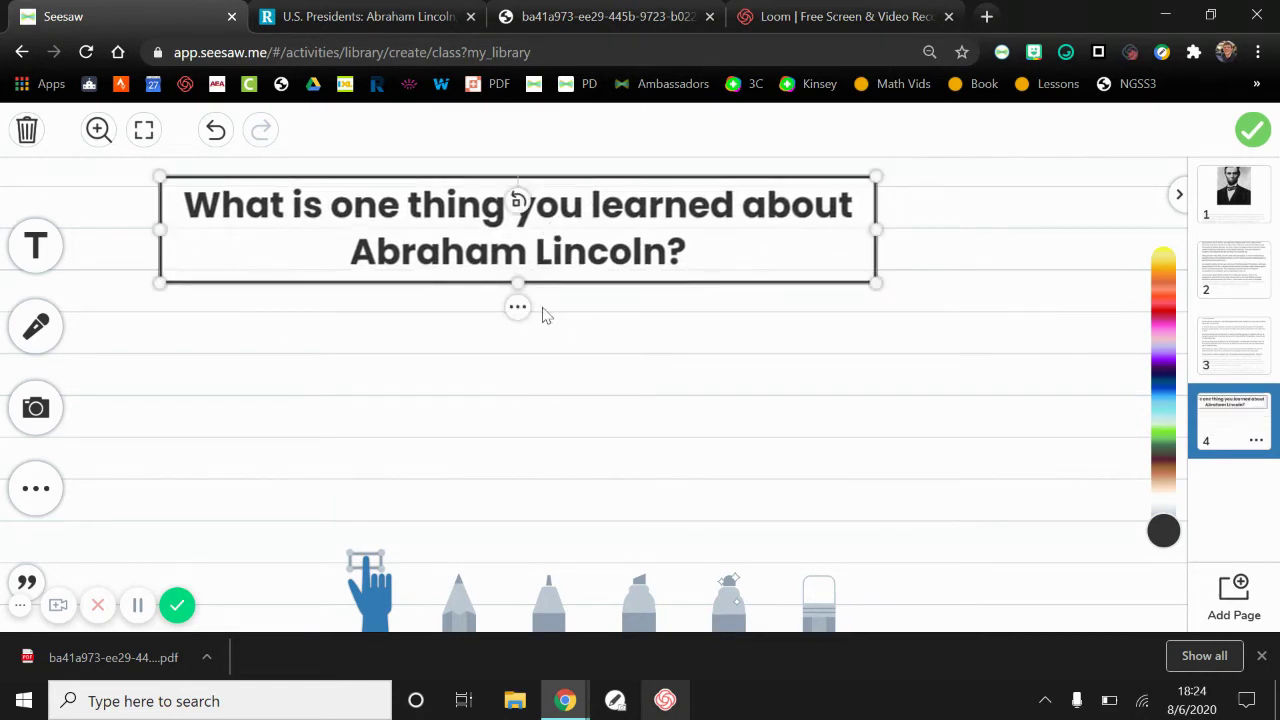
Left-align the question label's text and switch it to the plain style without a border.
click(518, 310)
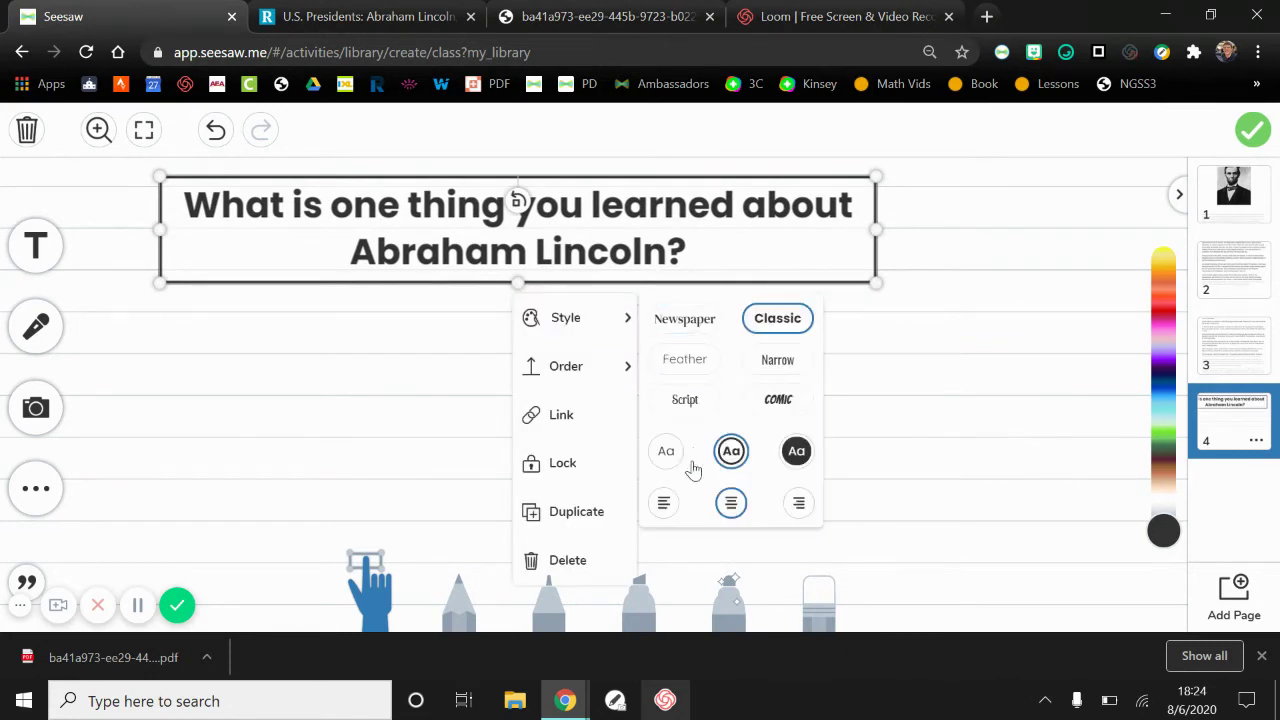
click(664, 504)
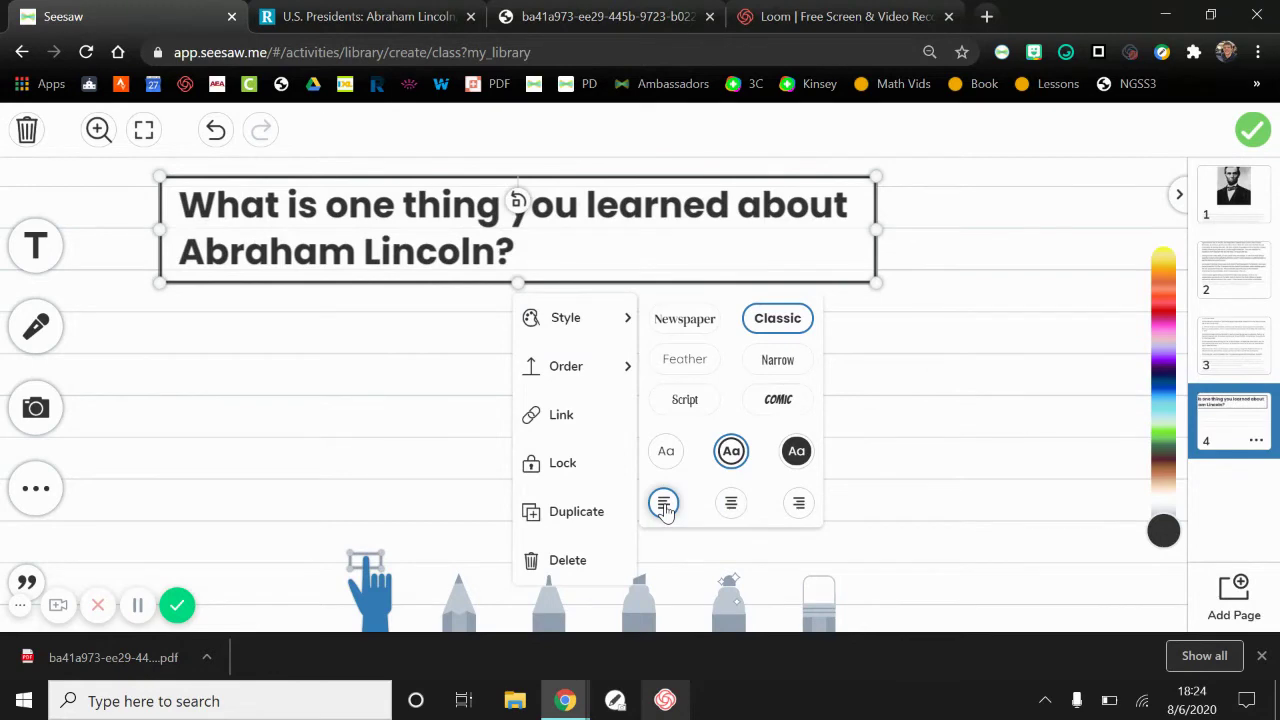
click(666, 452)
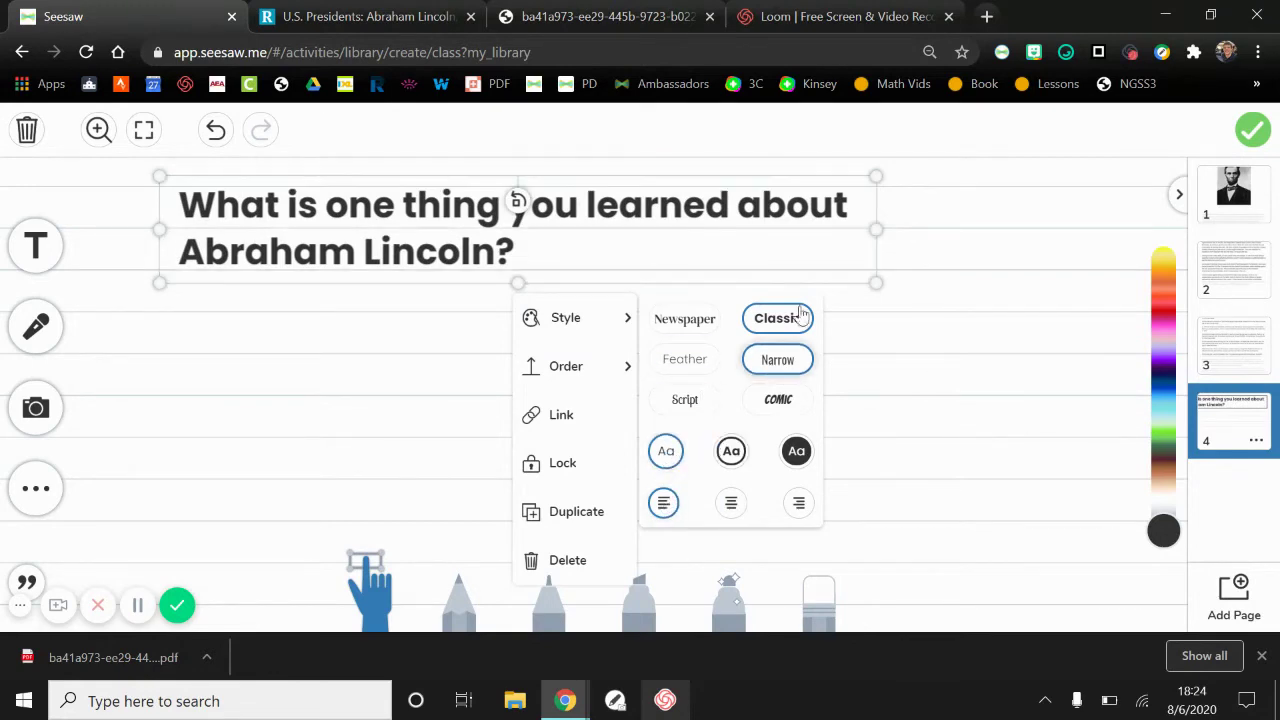
click(966, 265)
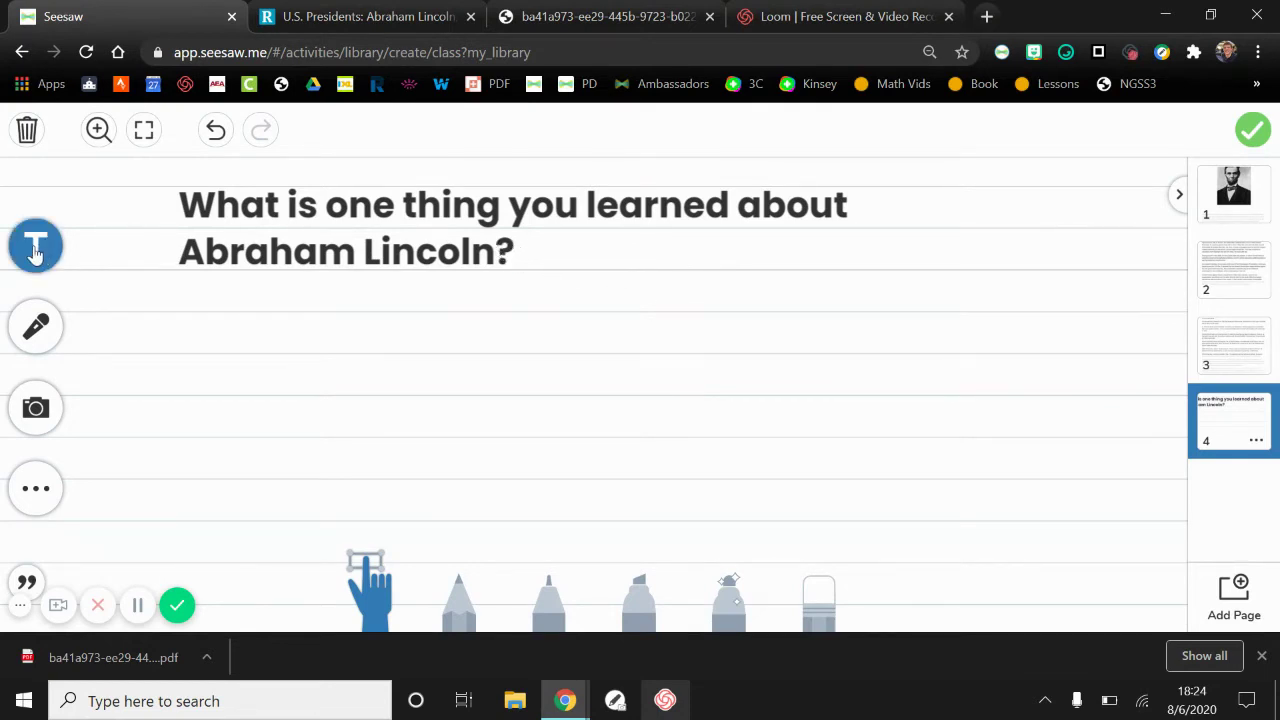
Append "Respond with the microphone." to the end of the question on page 4.
click(516, 248)
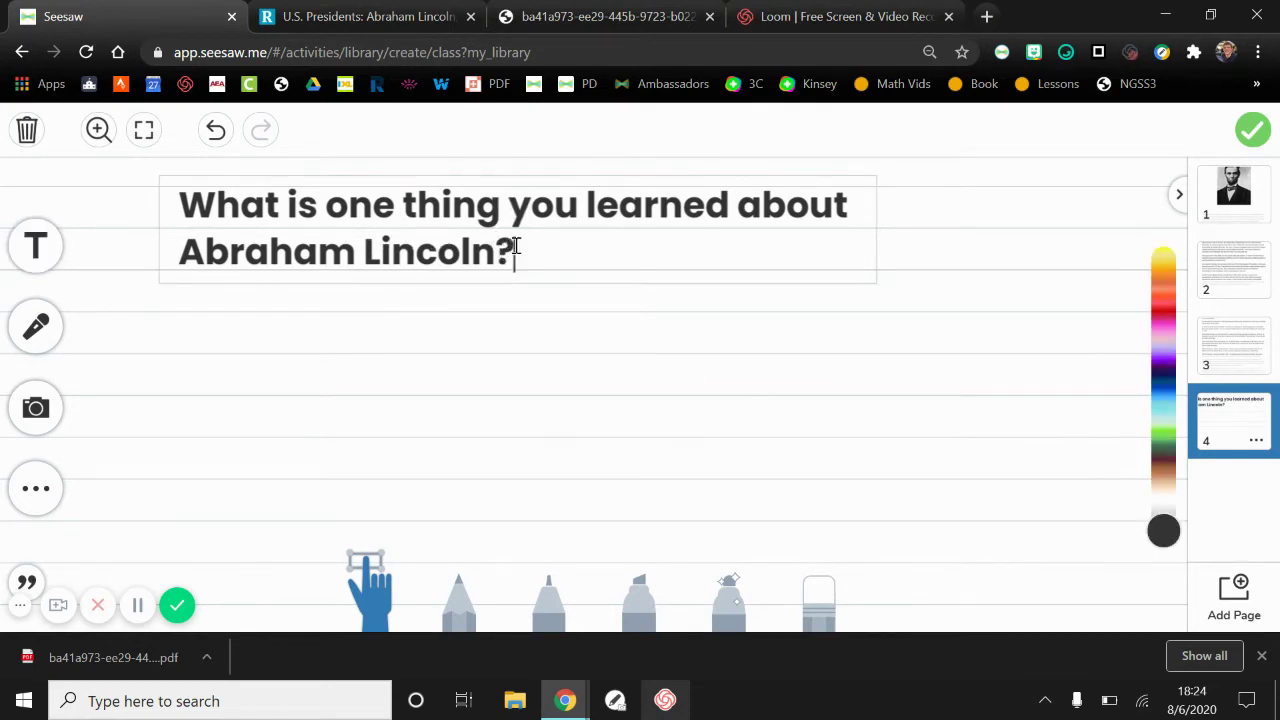
text(Respond)
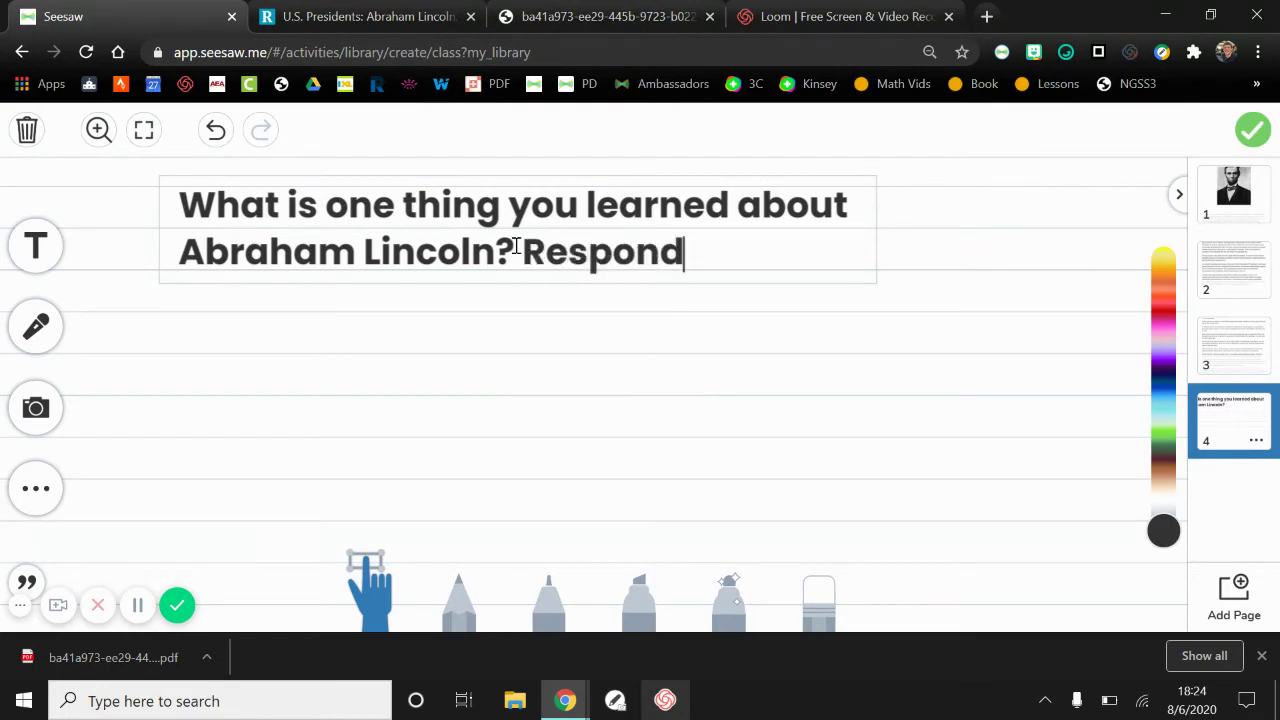
text( with the )
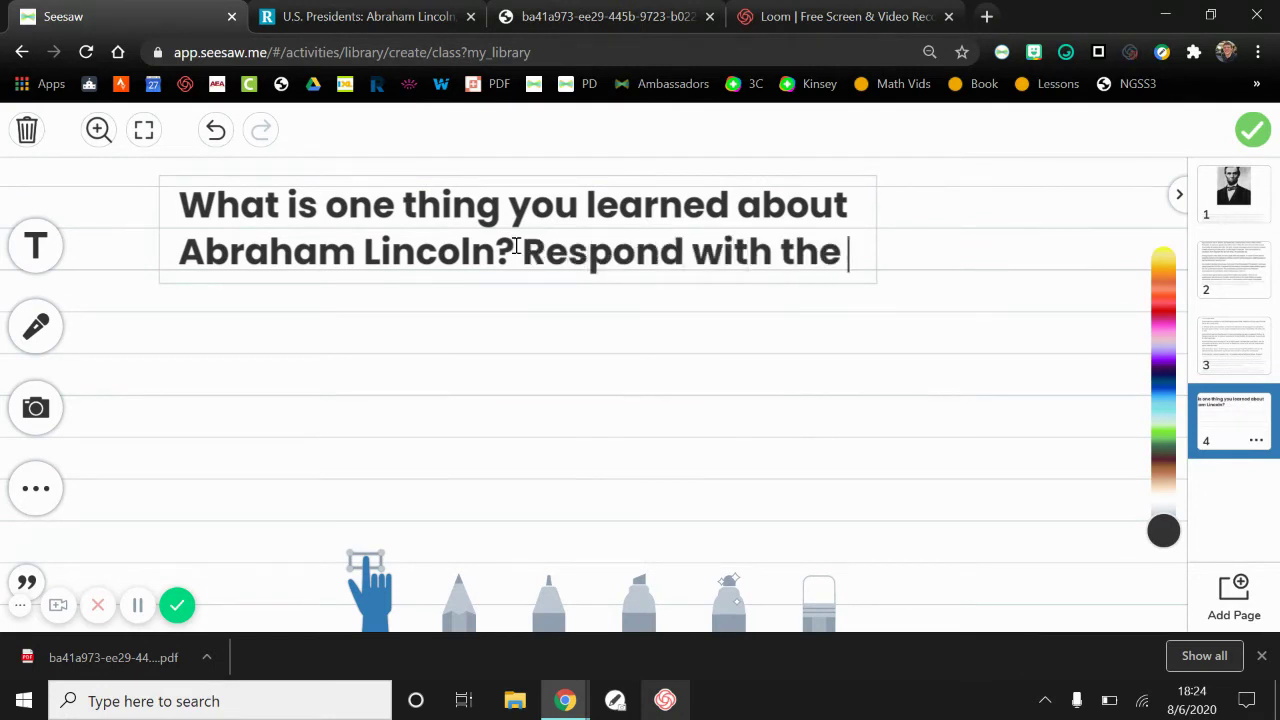
text(microphone.)
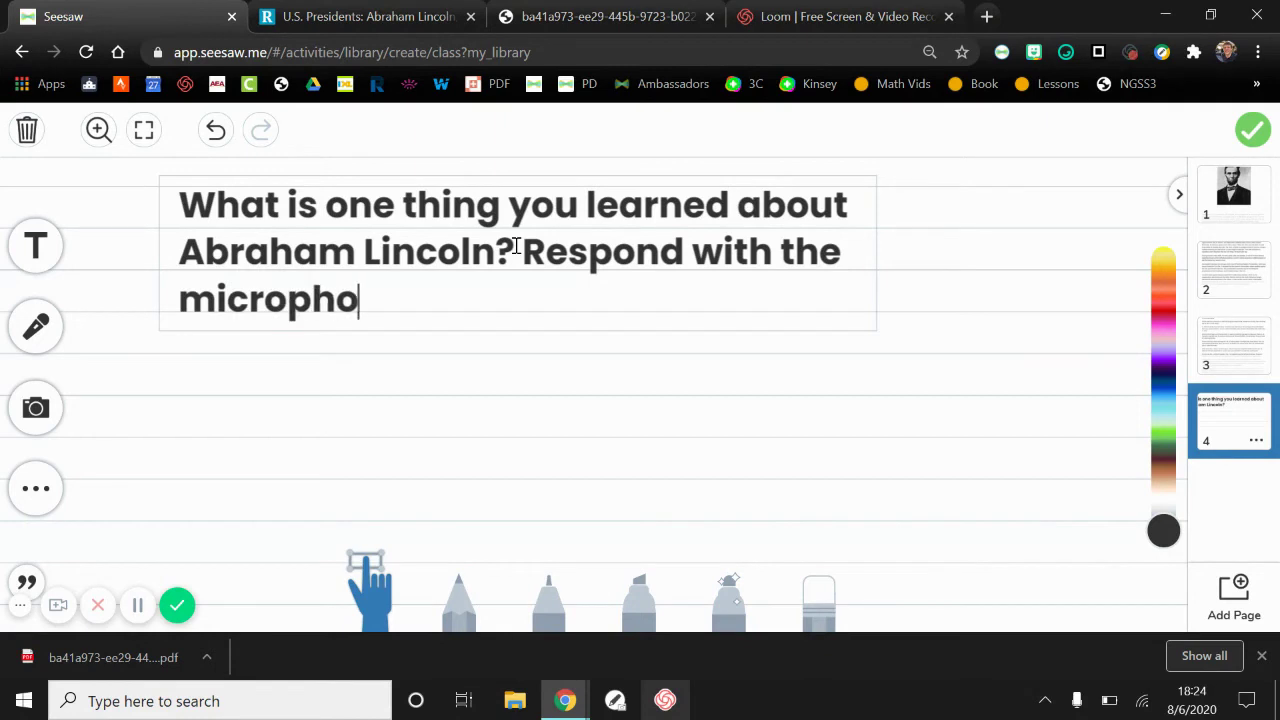
click(974, 310)
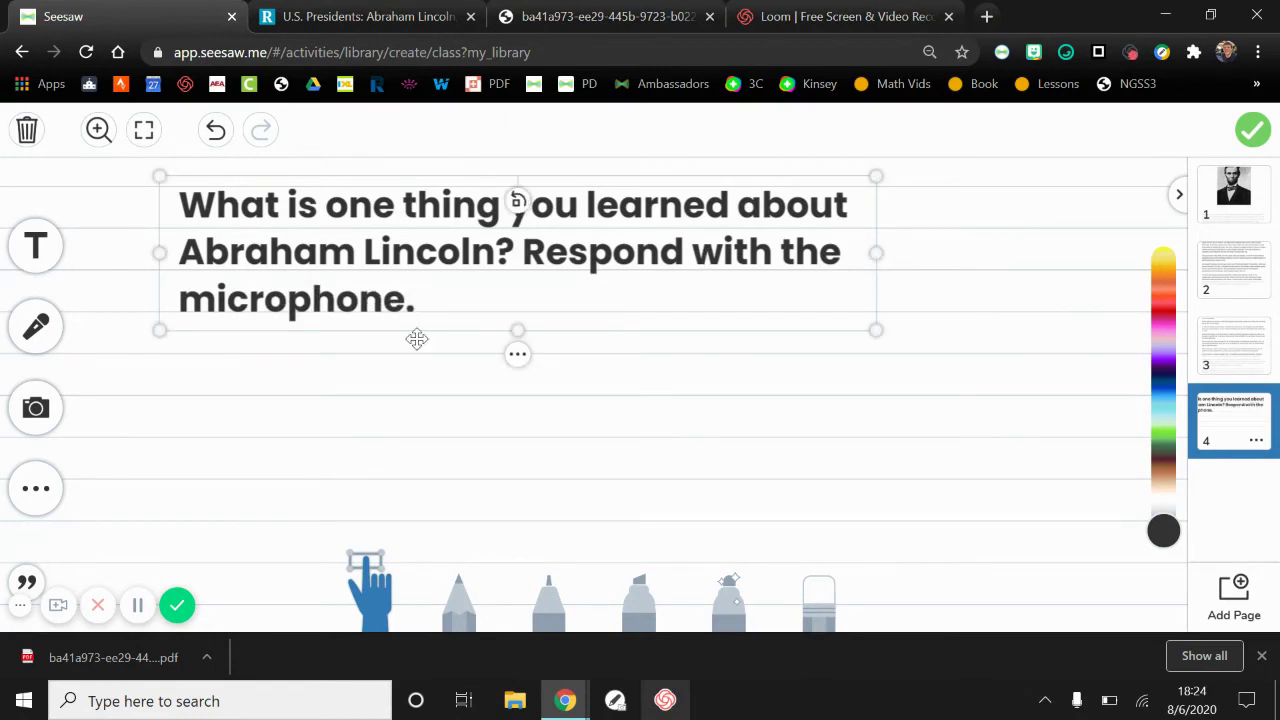
Insert a curved blue arrow shape, place it beside the microphone tool and rotate it to point at the microphone.
click(255, 375)
click(36, 488)
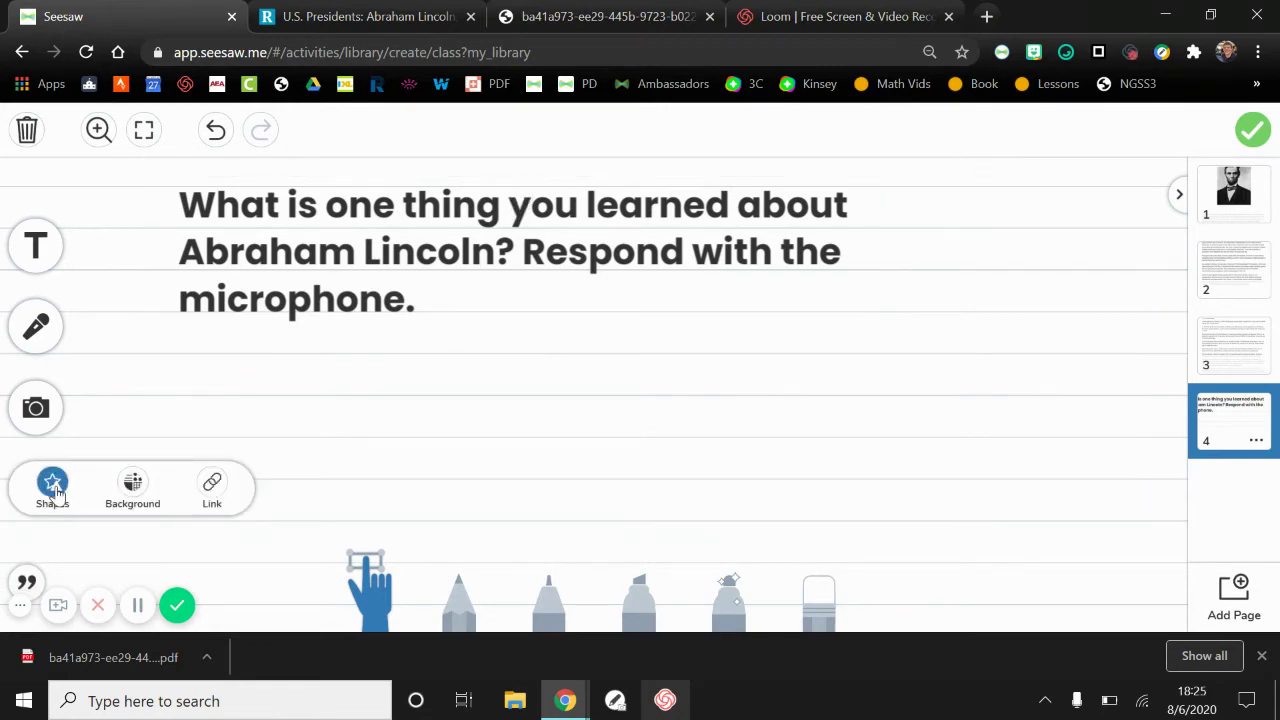
click(53, 486)
click(271, 463)
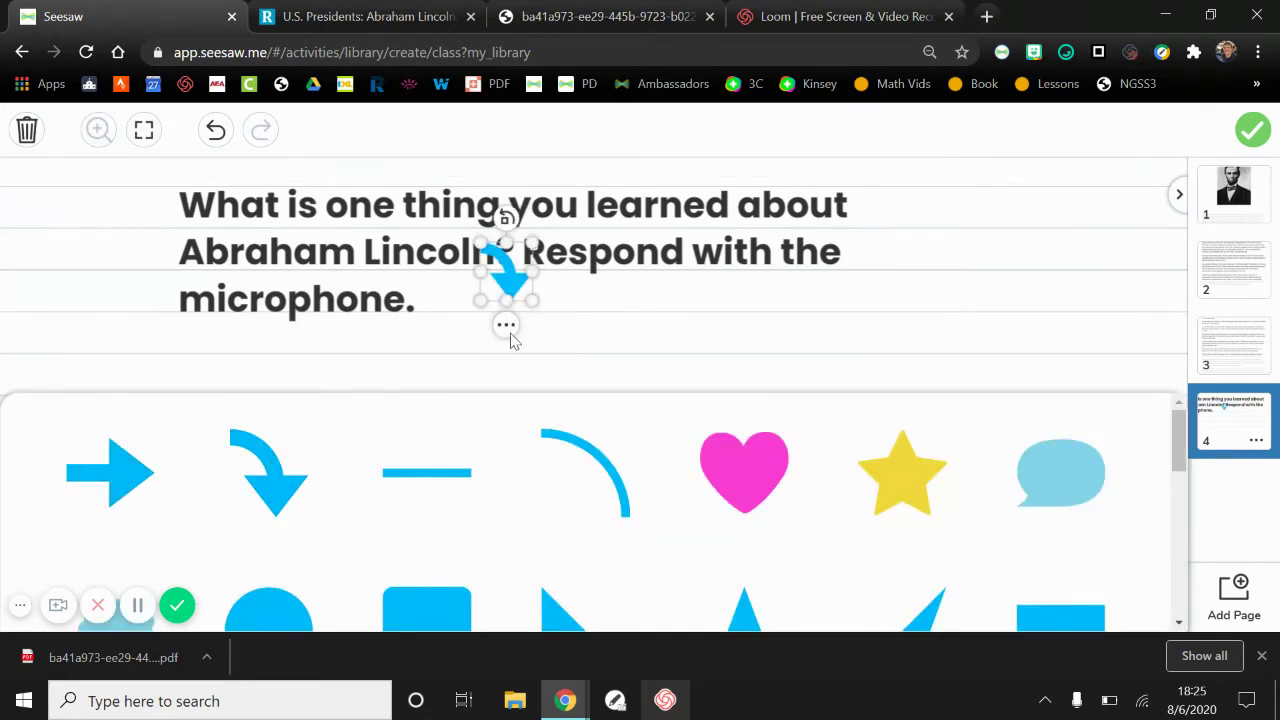
click(597, 354)
mouse_move(486, 284)
mouse_down()
mouse_move(309, 390)
mouse_move(214, 372)
mouse_move(112, 302)
mouse_up()
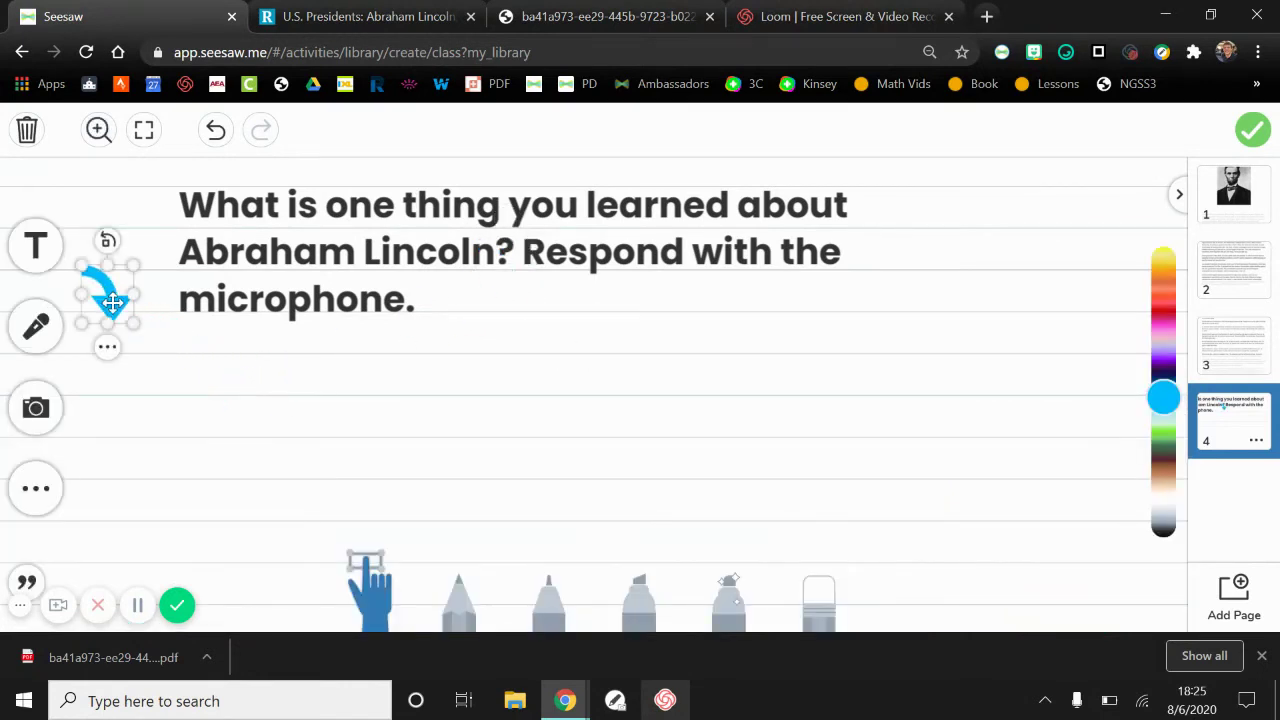
drag(108, 242, 57, 294)
drag(106, 345, 94, 322)
click(560, 362)
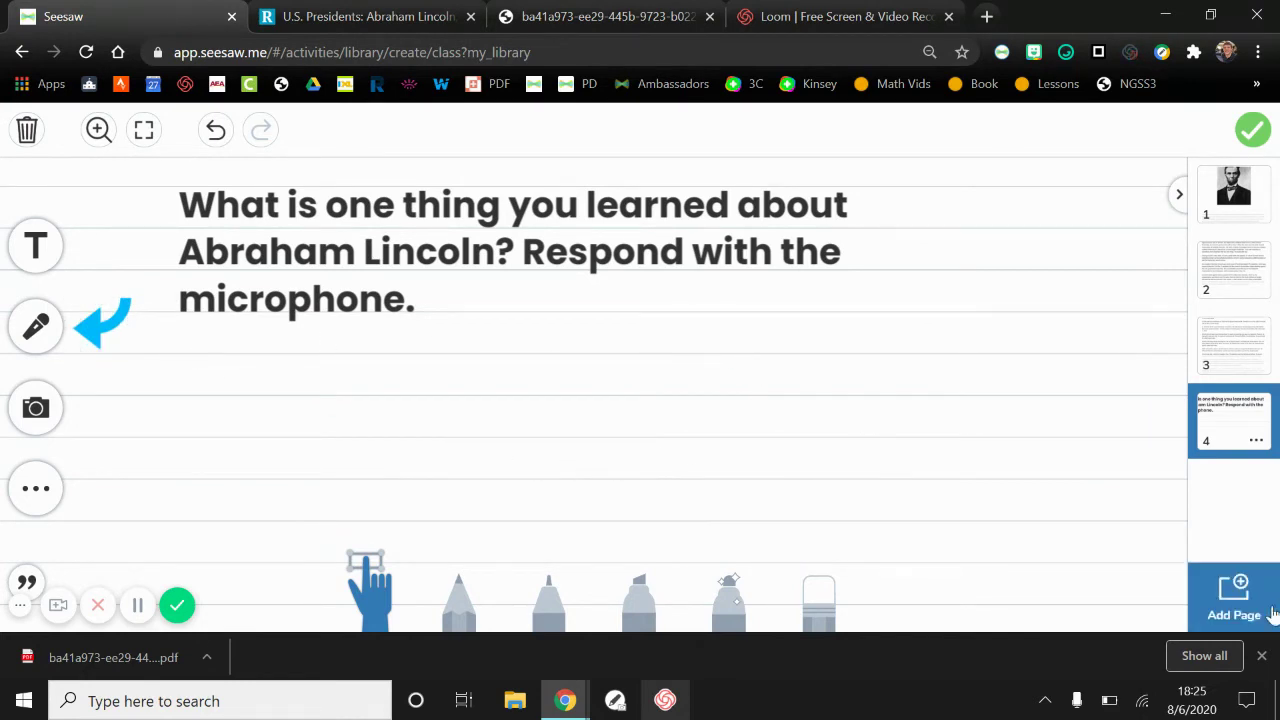
Add a blank fifth page to the student template and finish editing the template.
click(1240, 596)
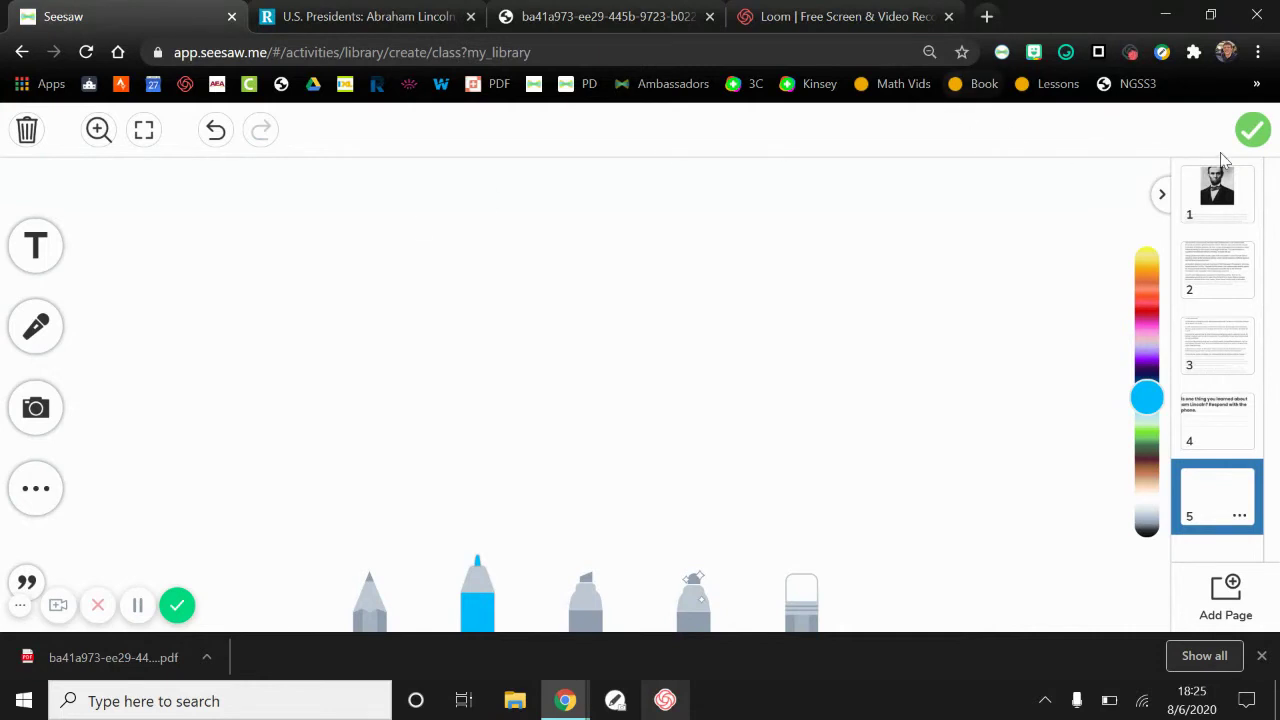
click(1252, 130)
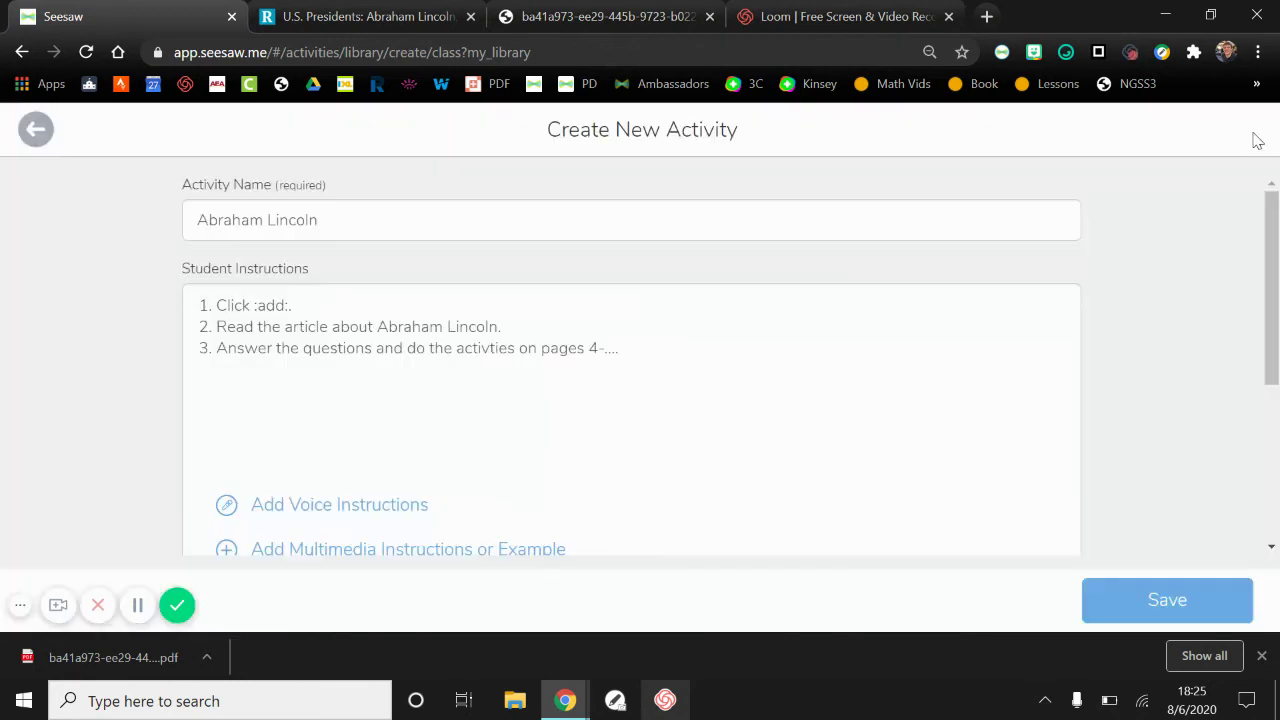
Save the Abraham Lincoln activity to the library and review its instructions and attached template.
scroll(1198, 420, down, 2)
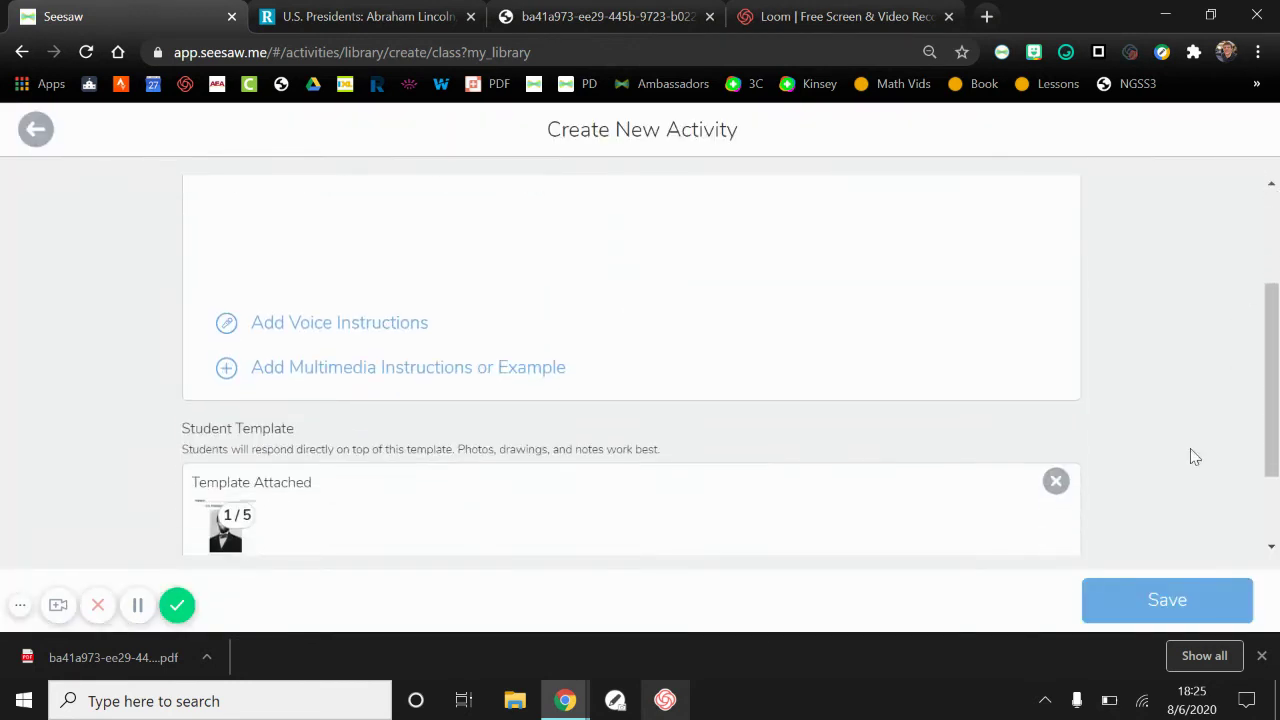
click(1173, 604)
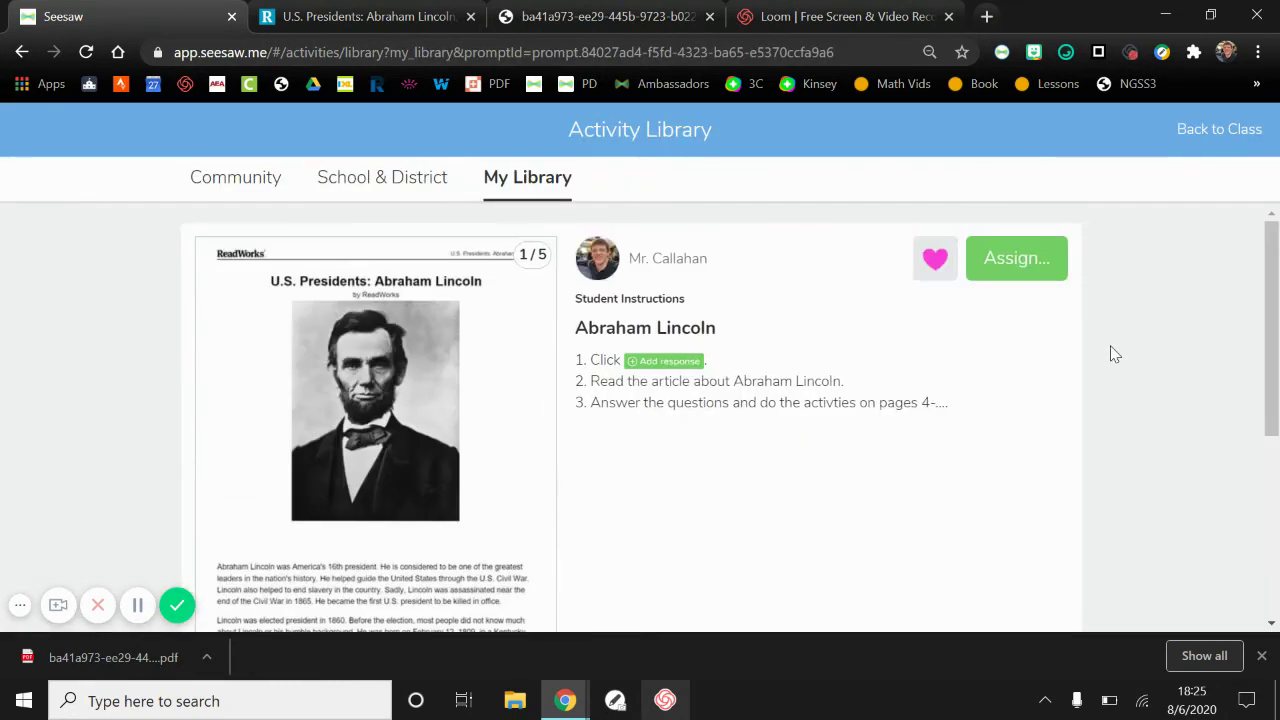
scroll(953, 441, down, 4)
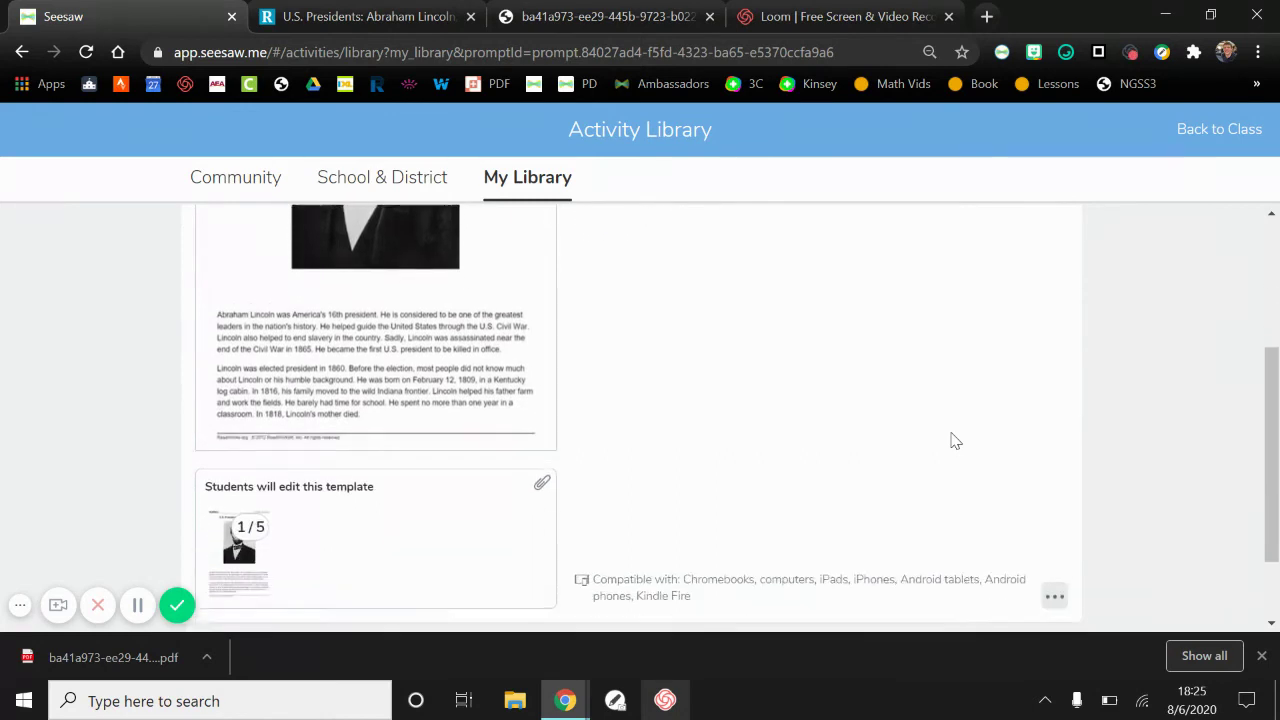
scroll(953, 441, up, 2)
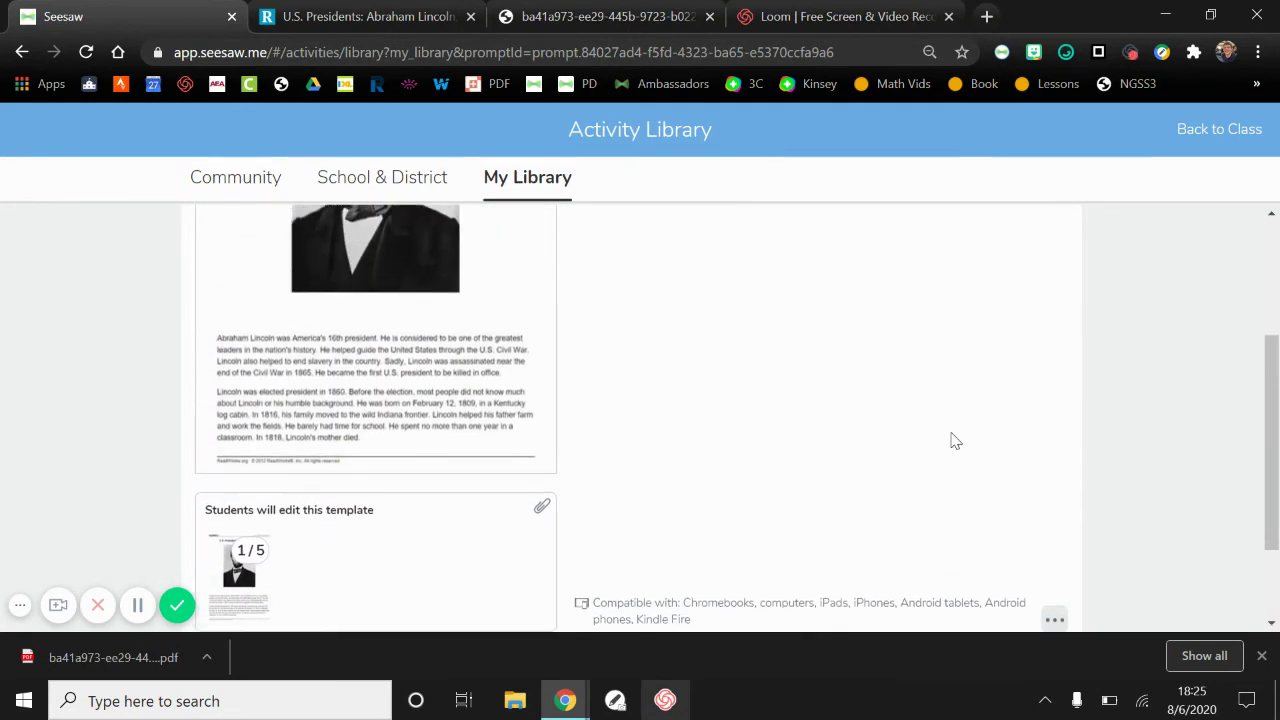
scroll(953, 441, up, 2)
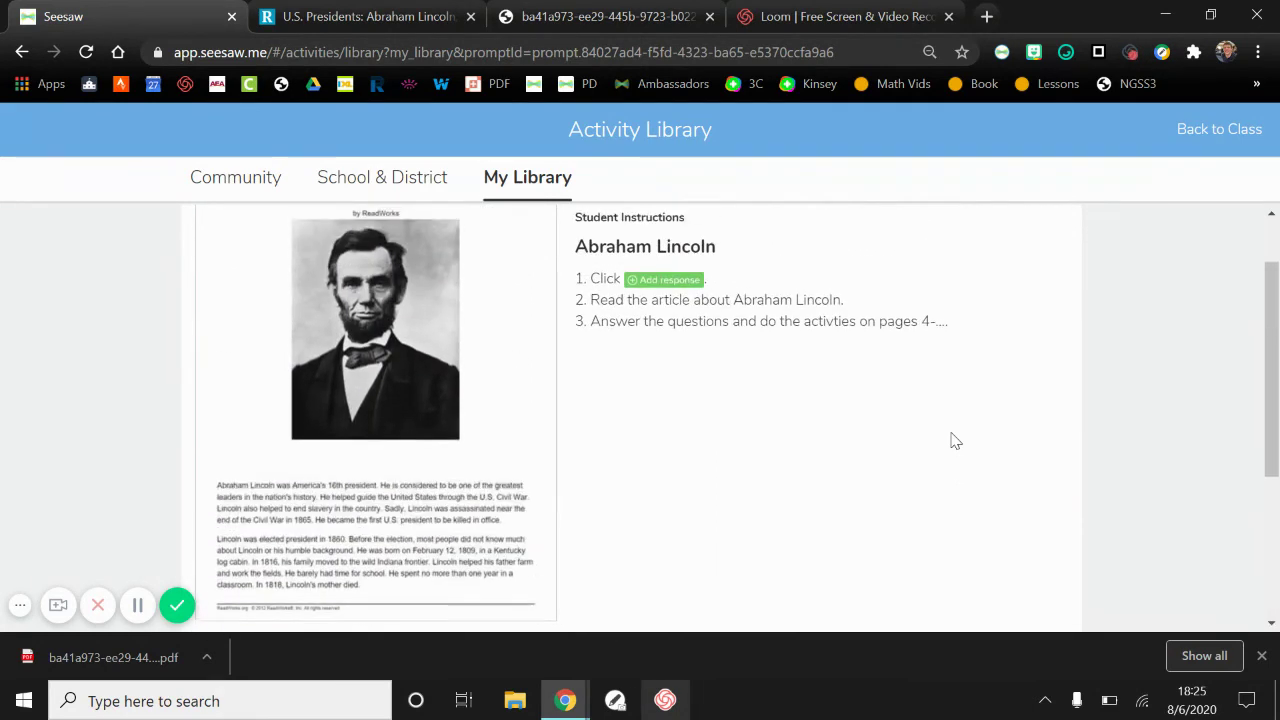
Start assigning the Abraham Lincoln activity and select the first class in the list.
click(1013, 258)
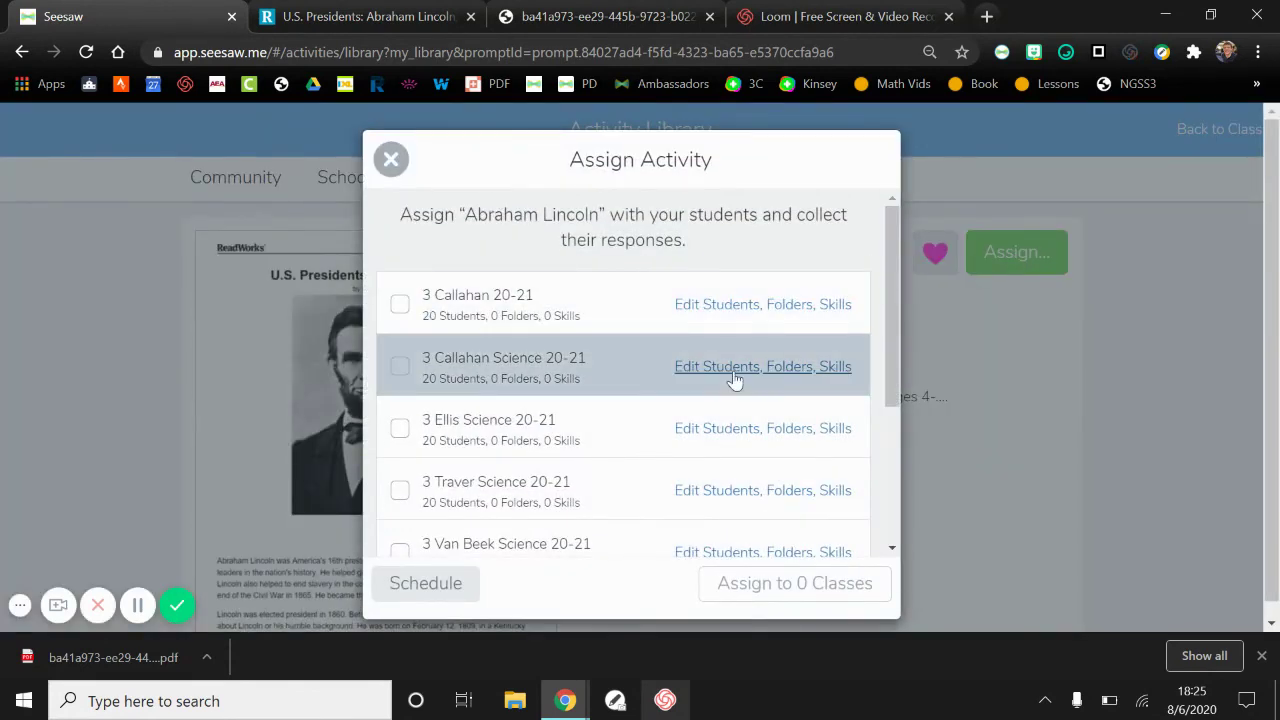
click(397, 306)
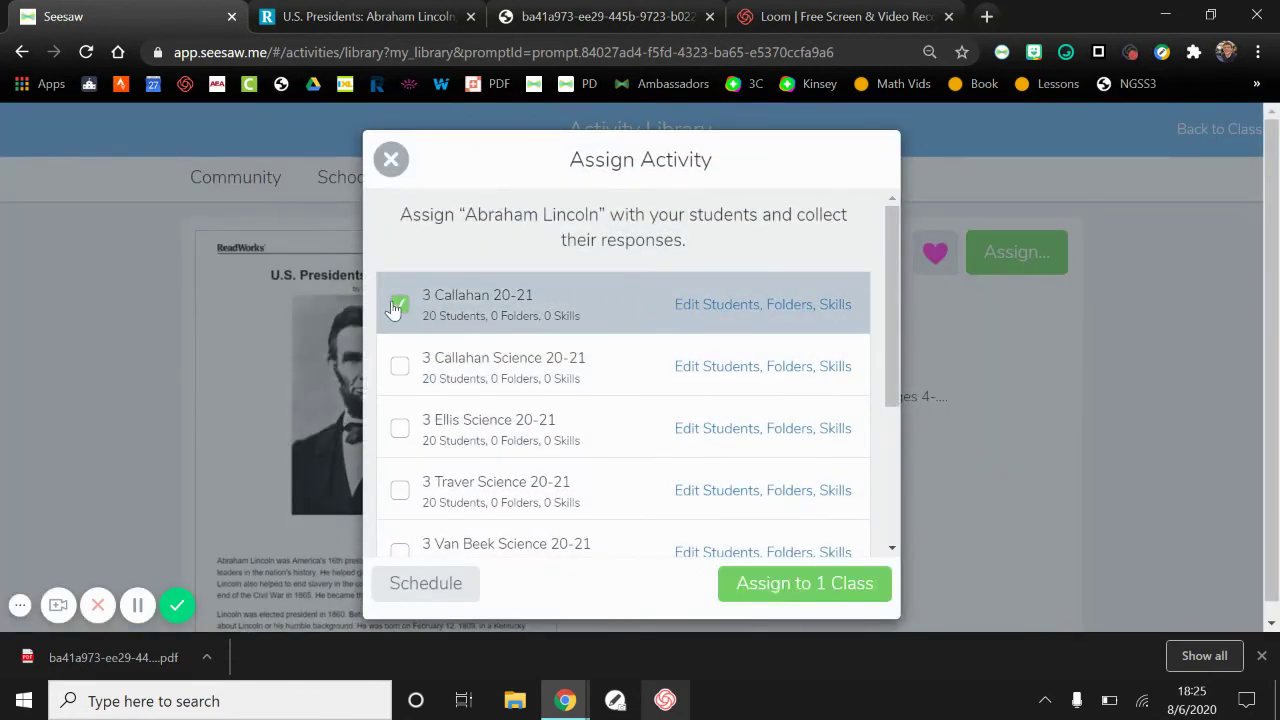
Set the selected class's folders for the activity to Reading, Social Studies and Writing, keeping all students included.
click(720, 306)
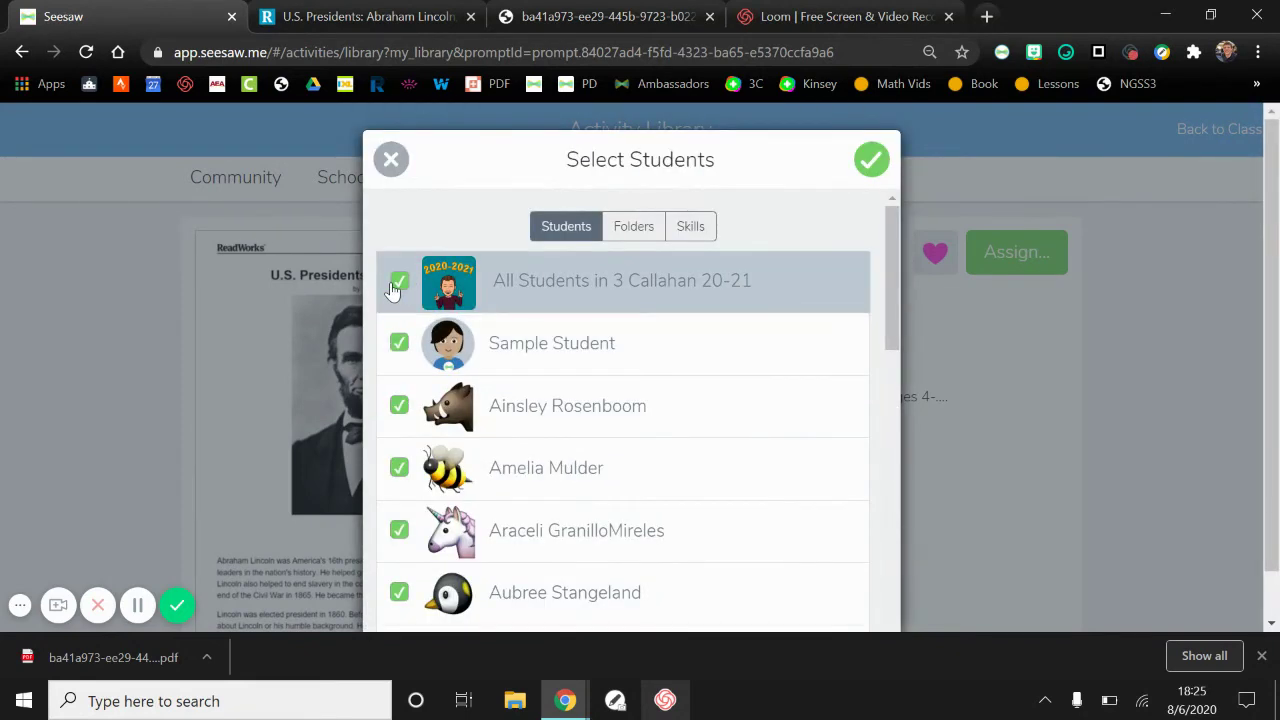
click(646, 230)
scroll(566, 443, down, 3)
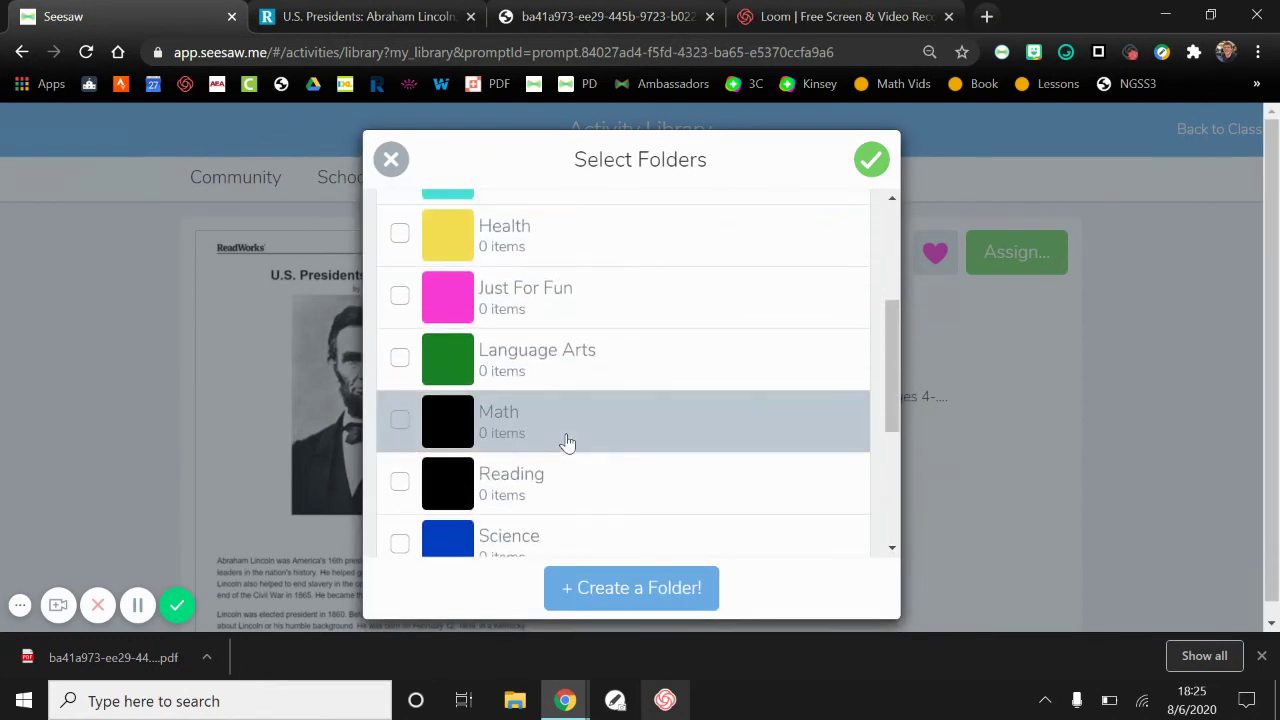
scroll(566, 443, down, 1)
click(397, 416)
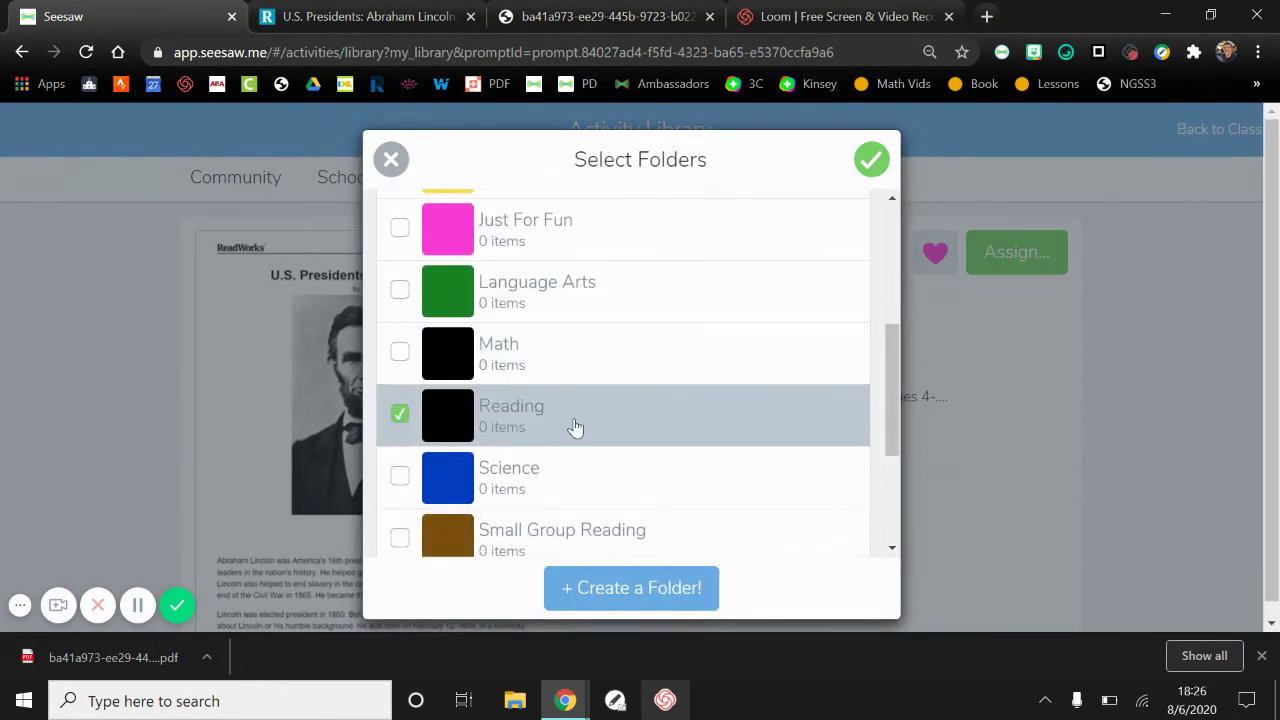
scroll(572, 428, down, 3)
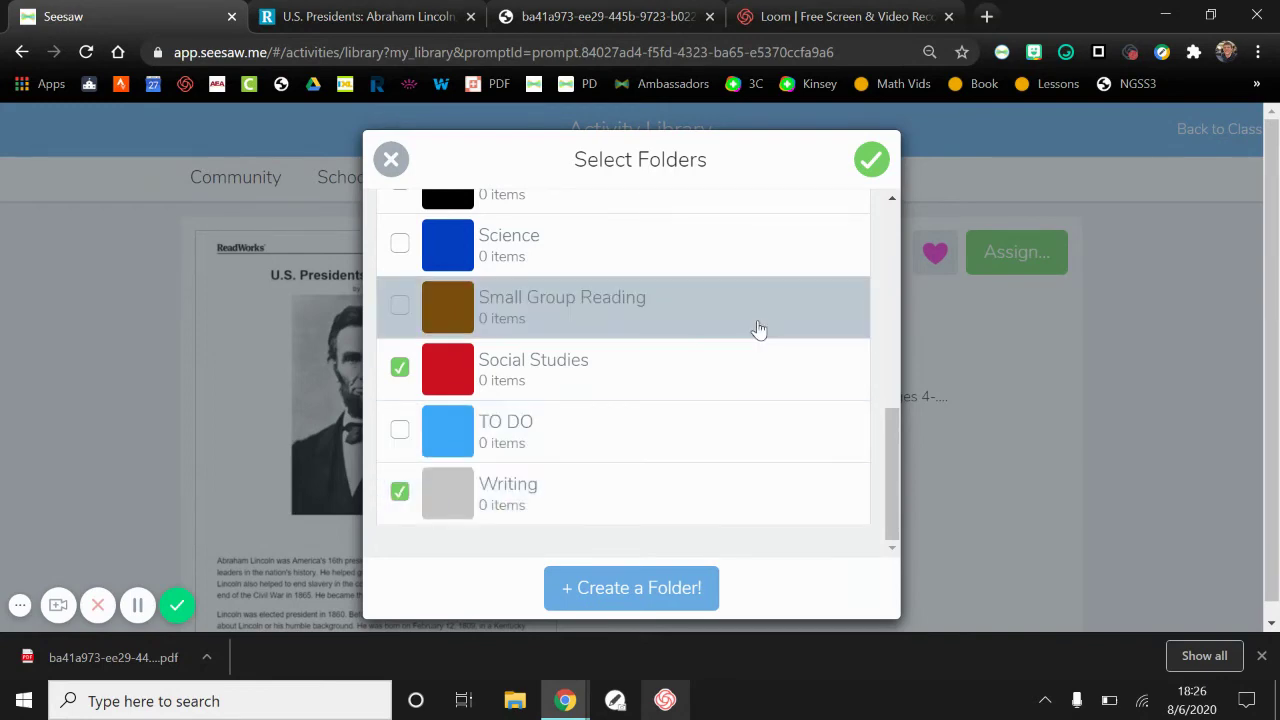
click(872, 162)
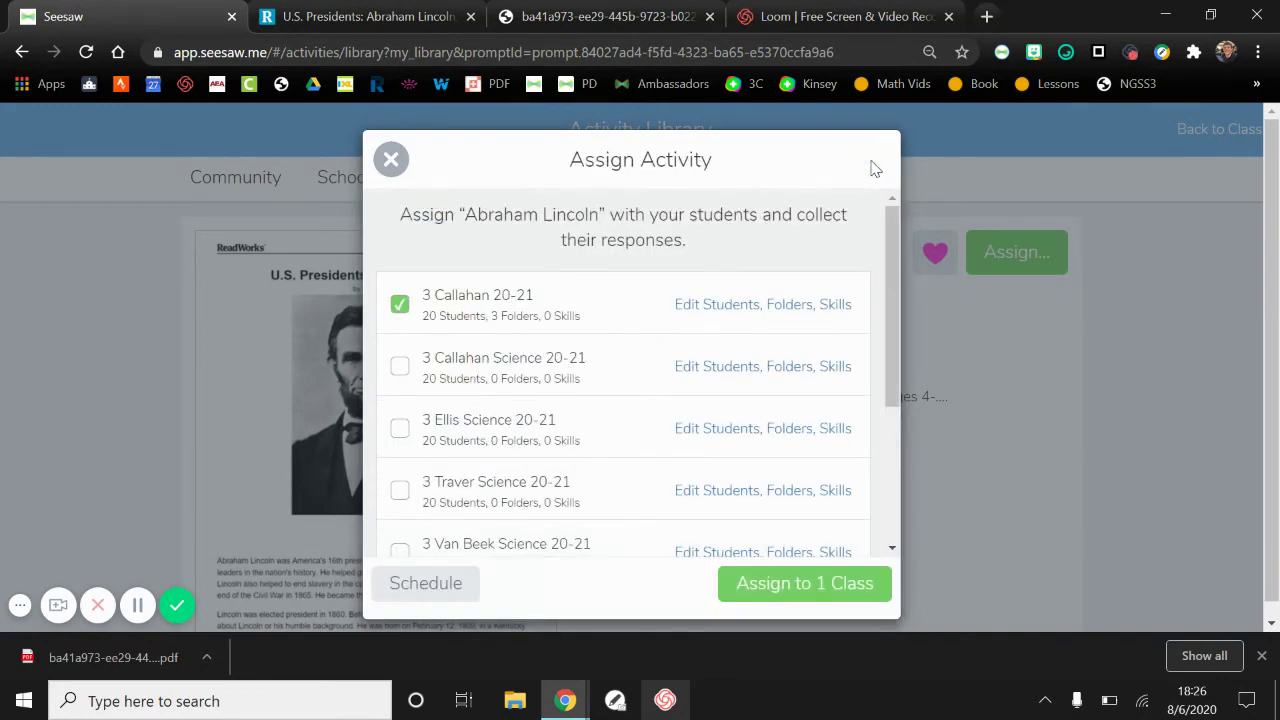
Search the selected class's skills for "opp" and tag the activity with Oppression (3SS.01).
click(786, 306)
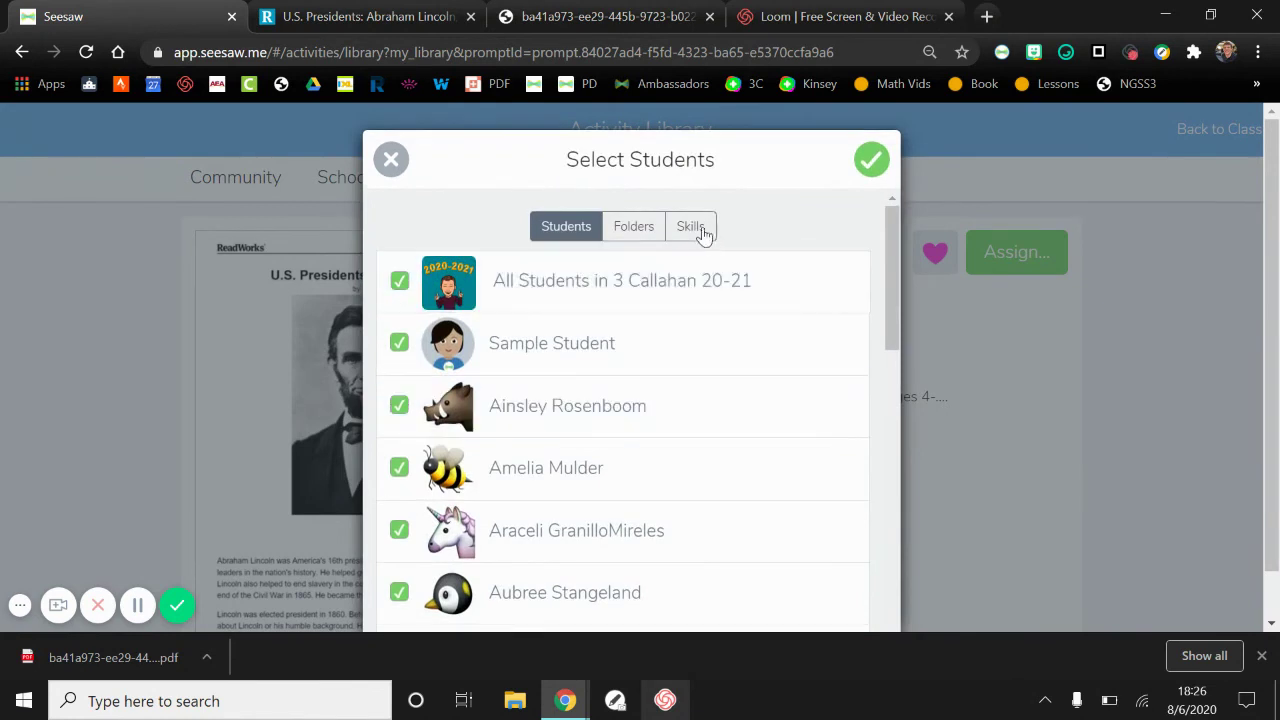
click(703, 234)
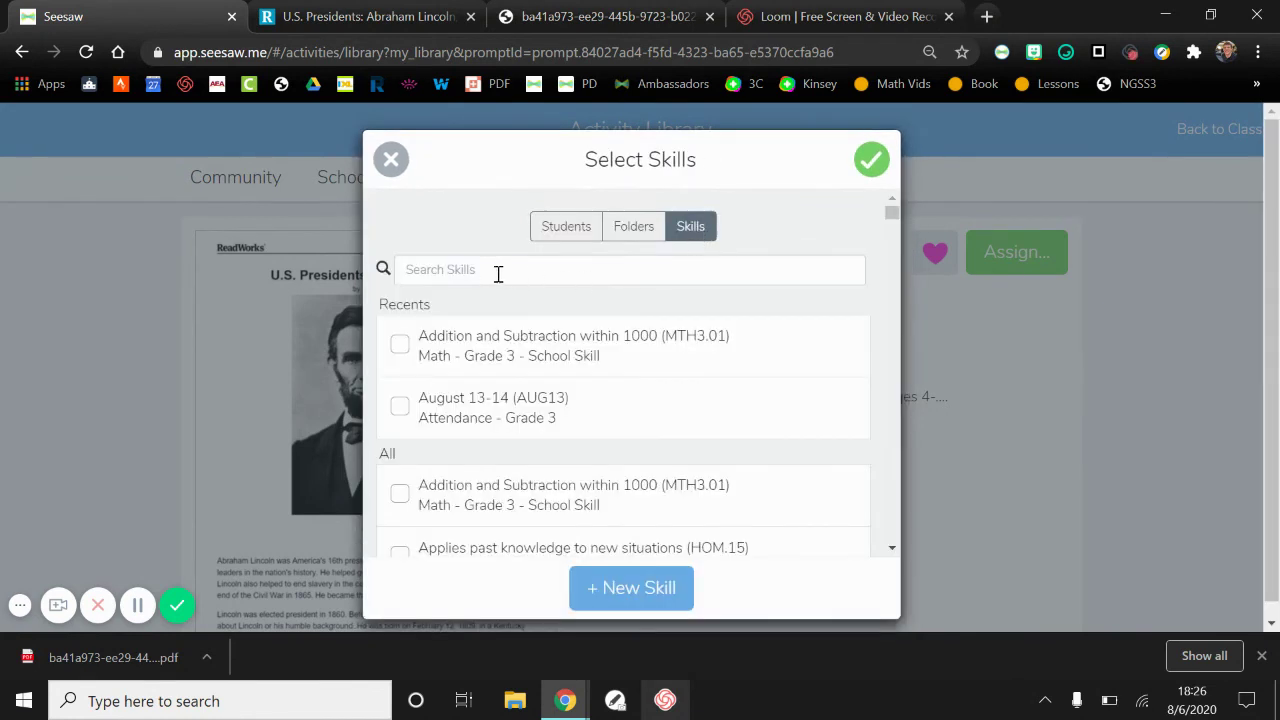
click(495, 272)
text(opre)
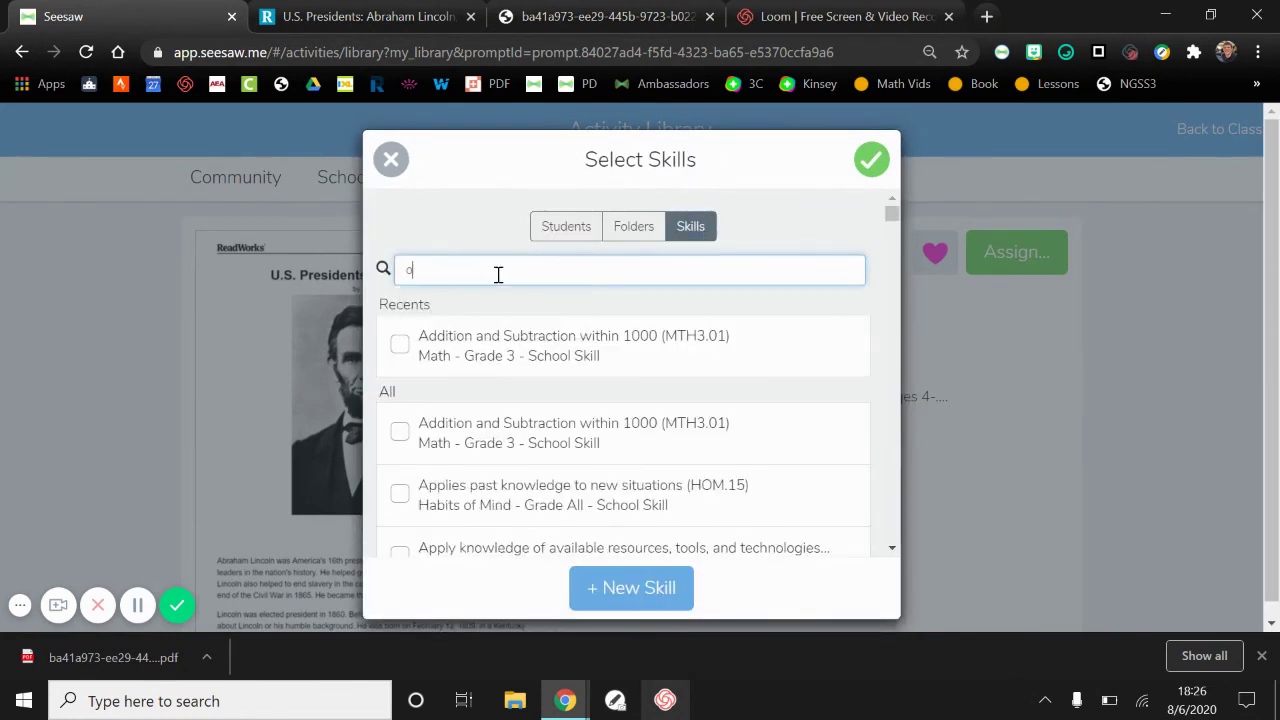
key(BackSpace)
key(BackSpace)
key(BackSpace)
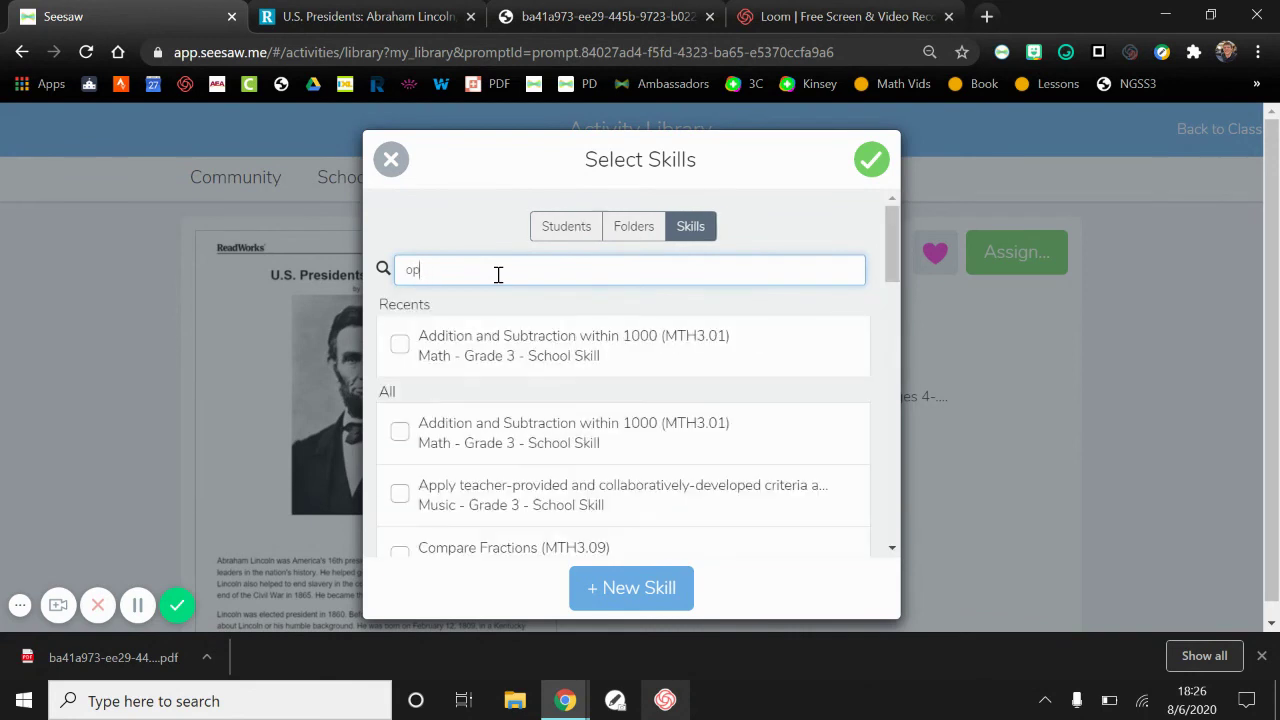
text(pp)
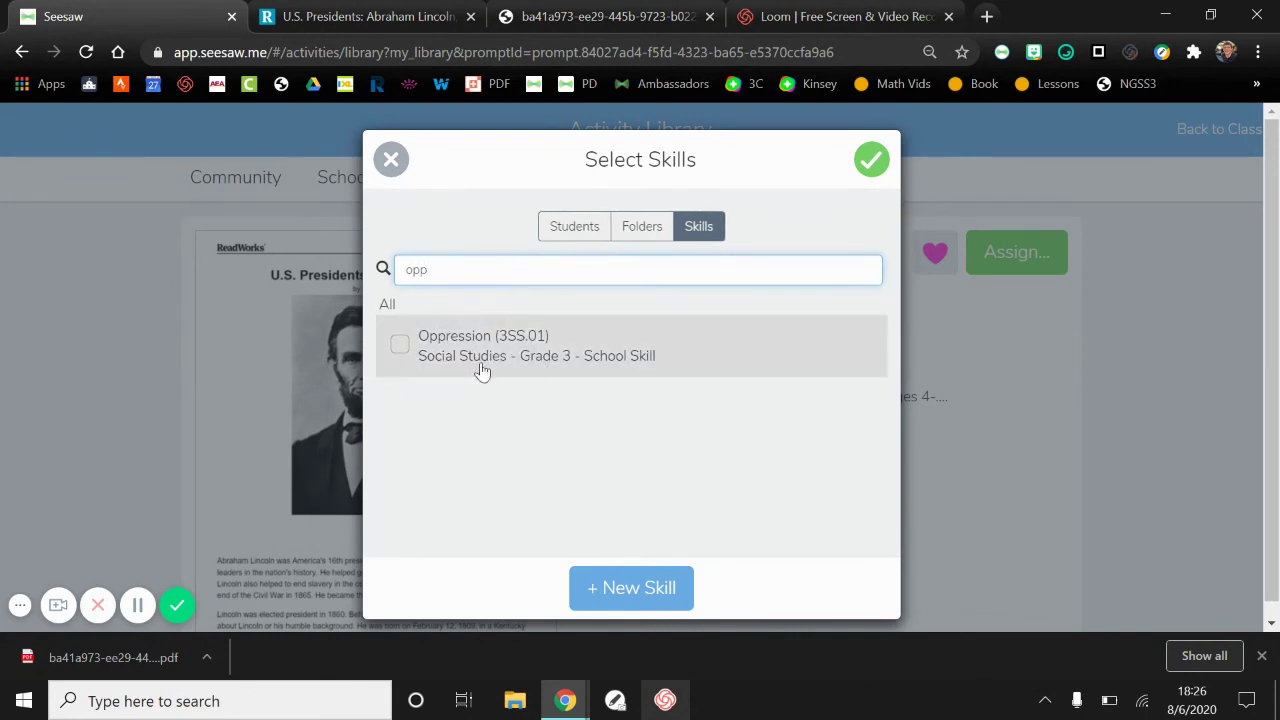
click(400, 346)
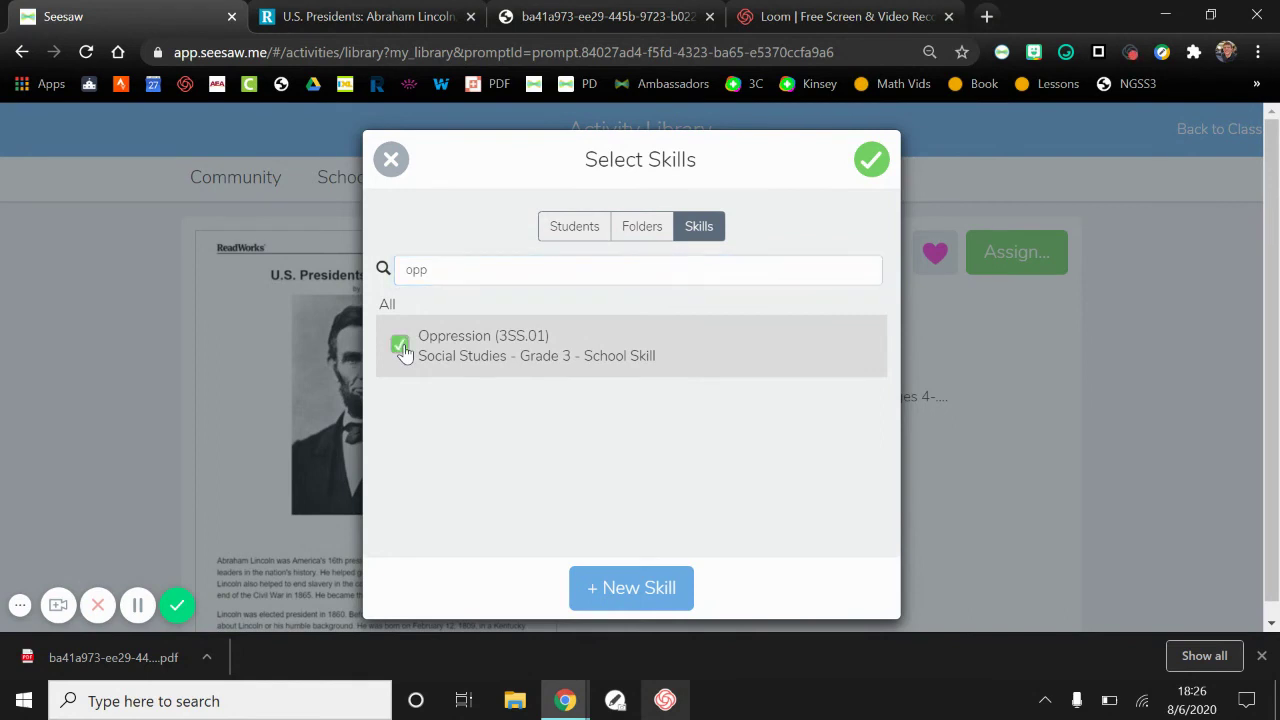
Search the skills for "fluenc", add Fluency (RDG3.05) to the activity, and save the class's skill selection.
click(466, 269)
key(BackSpace)
key(BackSpace)
key(BackSpace)
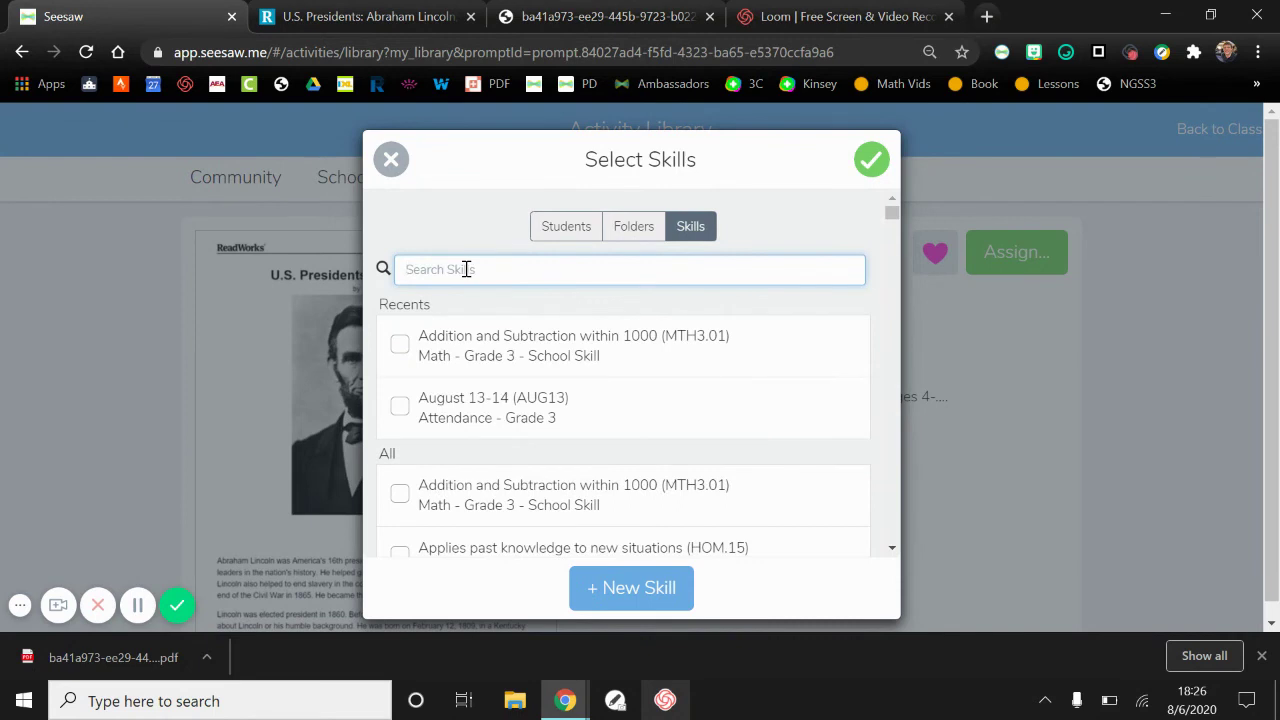
text(fluen)
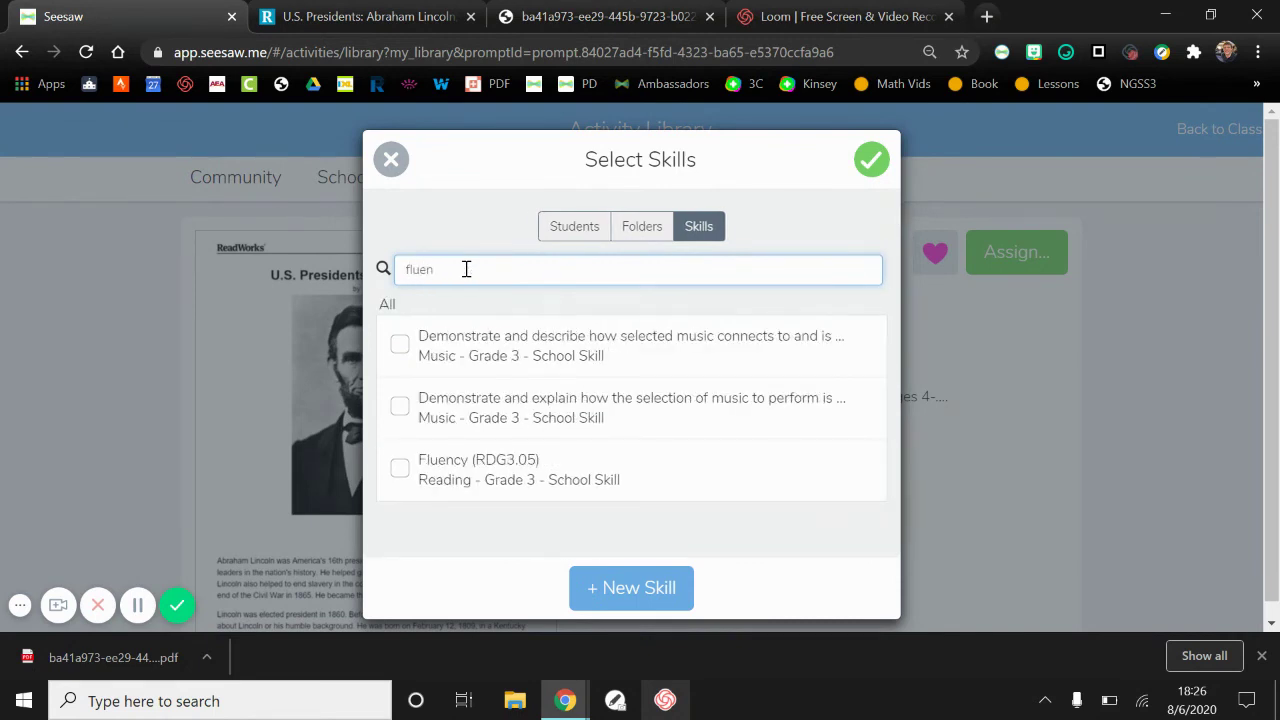
text(c)
click(399, 472)
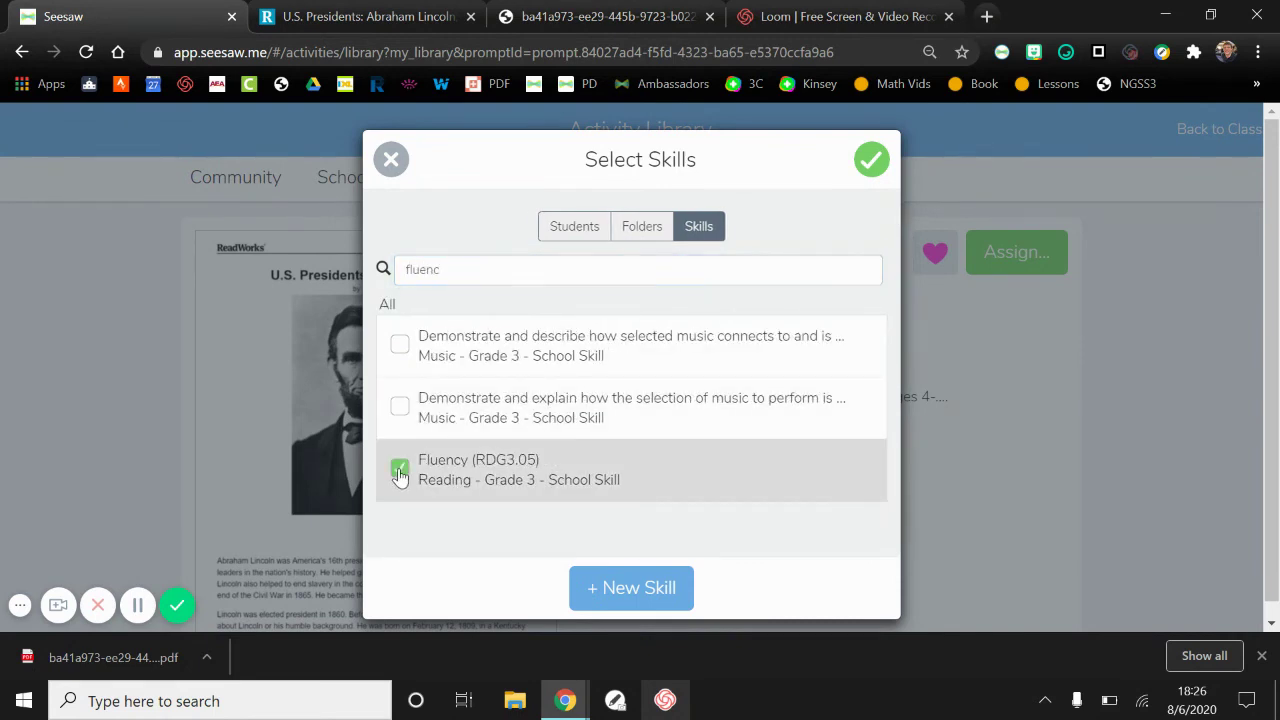
click(871, 163)
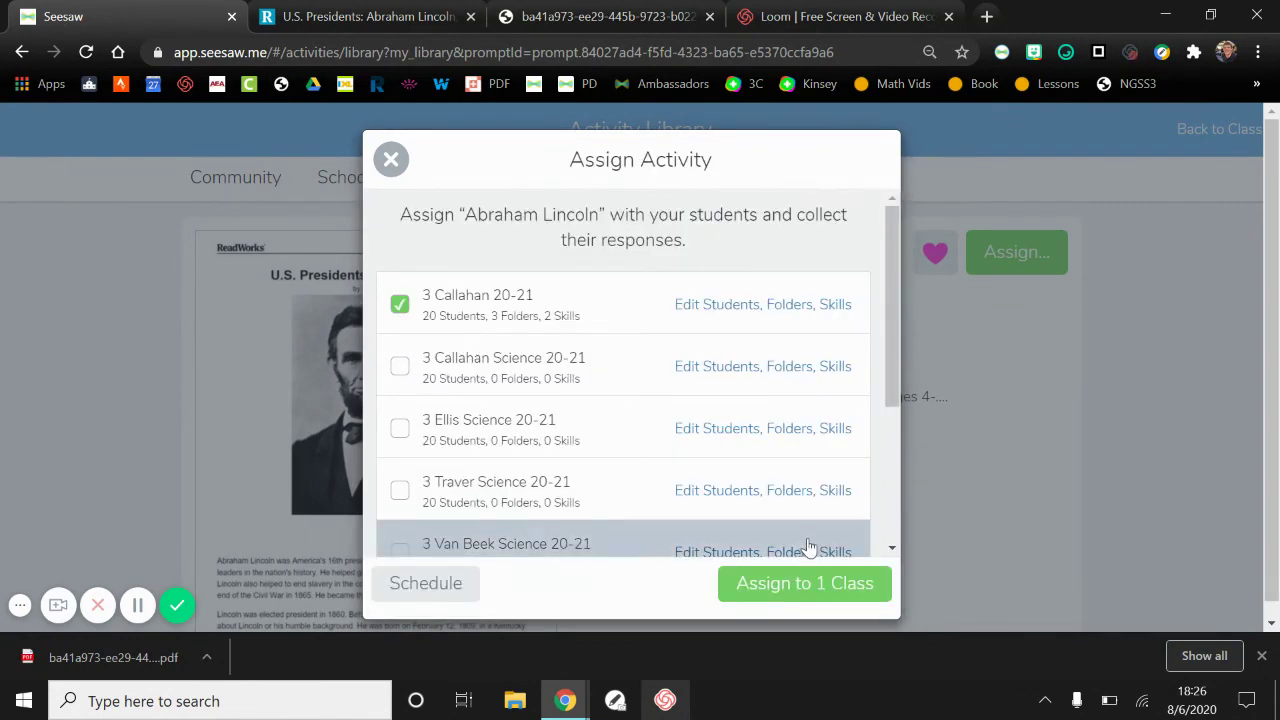
Schedule the activity for a specific date and time instead of immediately, choosing Aug 20 as the date.
click(453, 587)
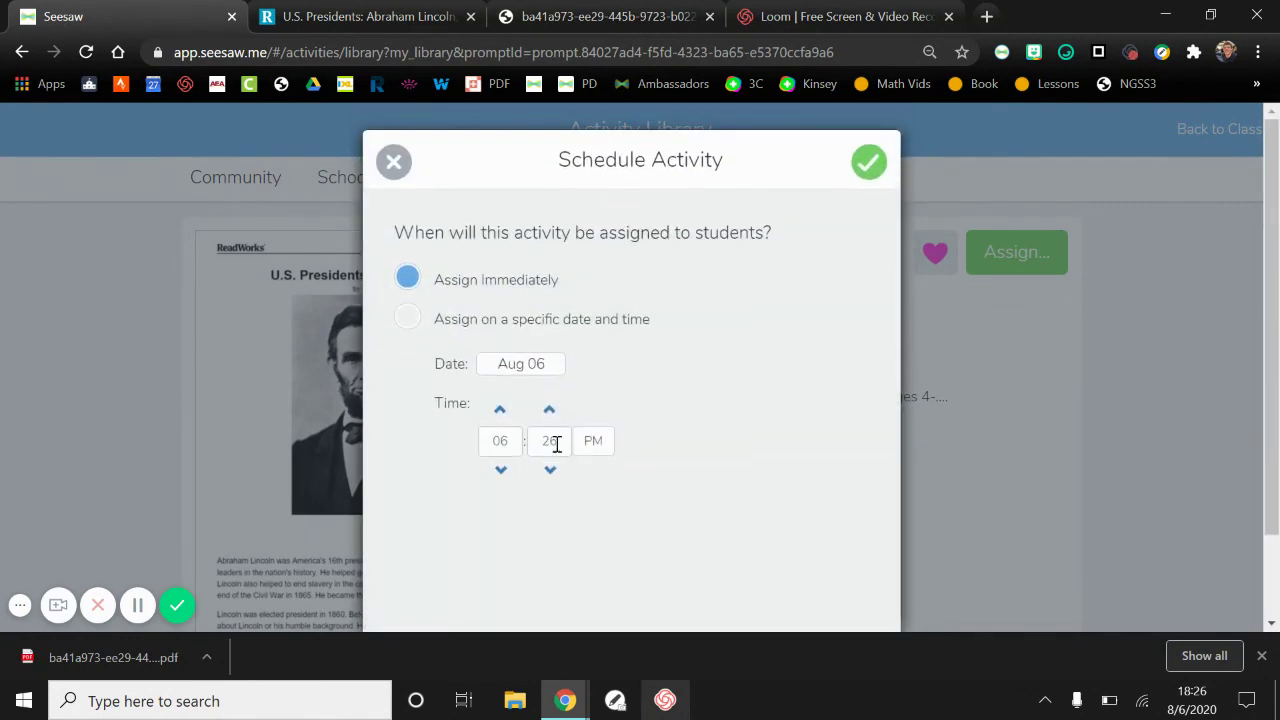
click(551, 364)
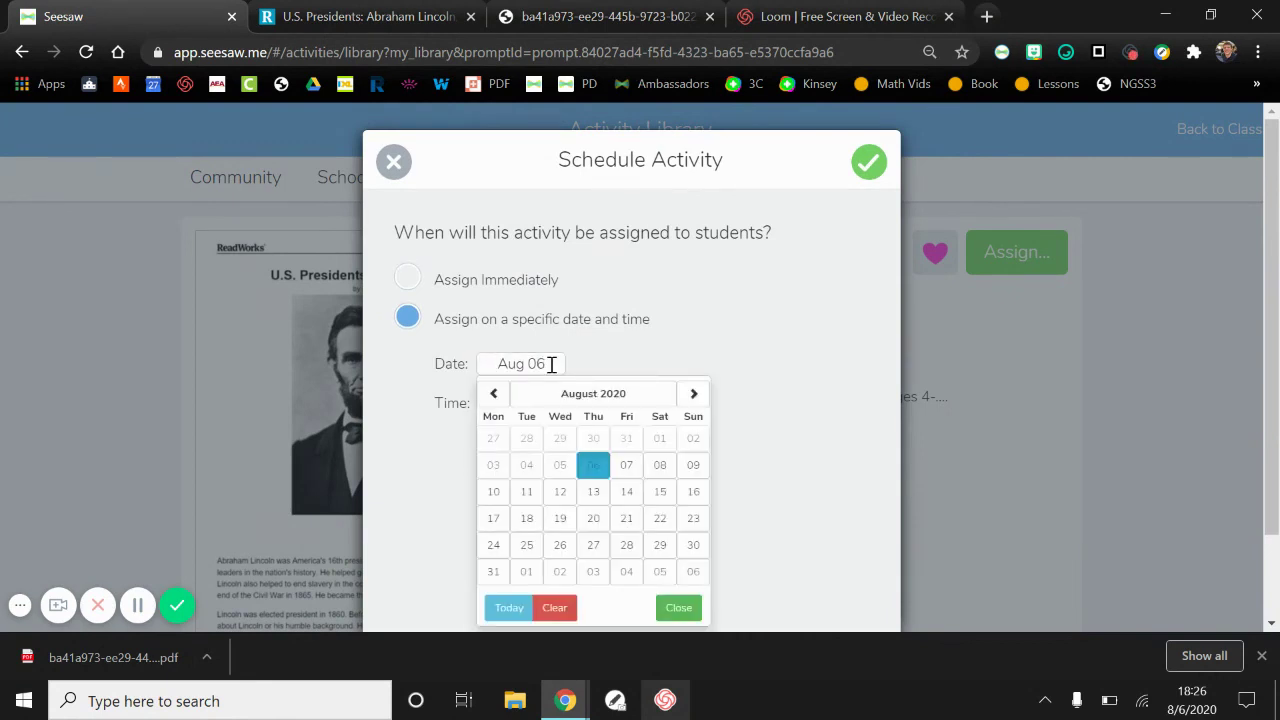
click(594, 520)
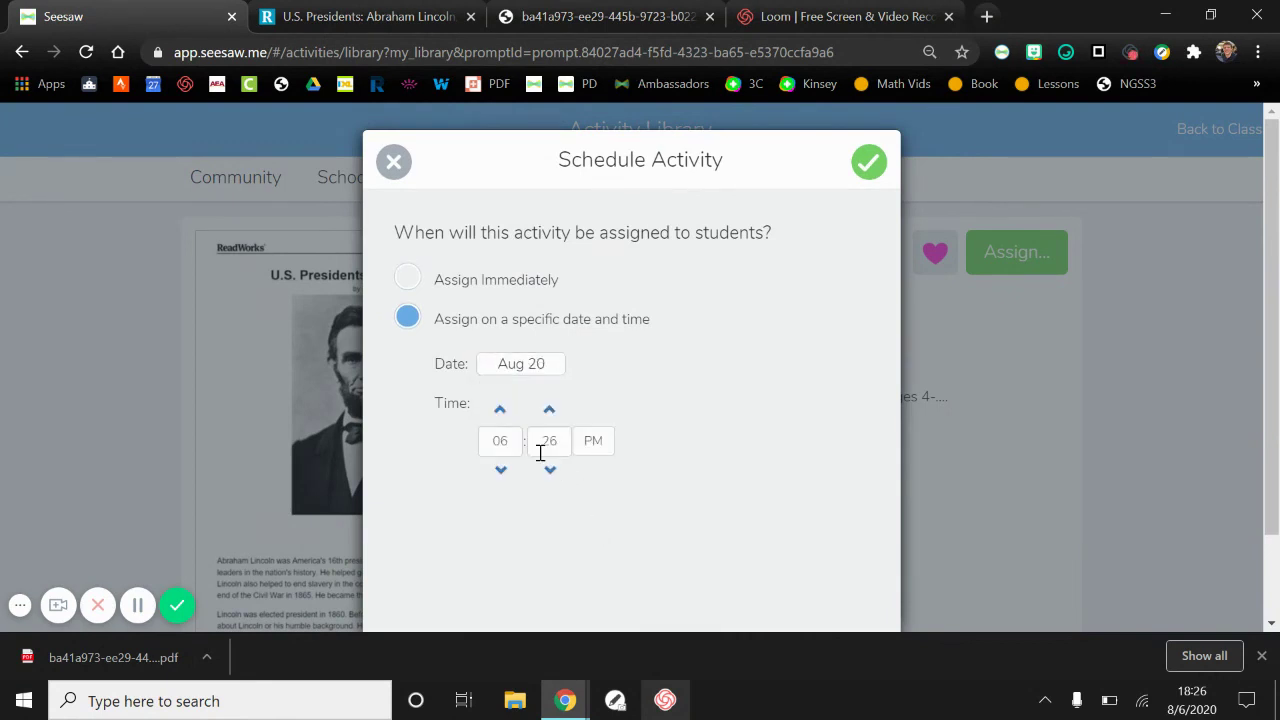
Set the scheduled time to 10:10 AM, save the schedule, and assign the activity to the class.
click(595, 445)
click(503, 444)
key(BackSpace)
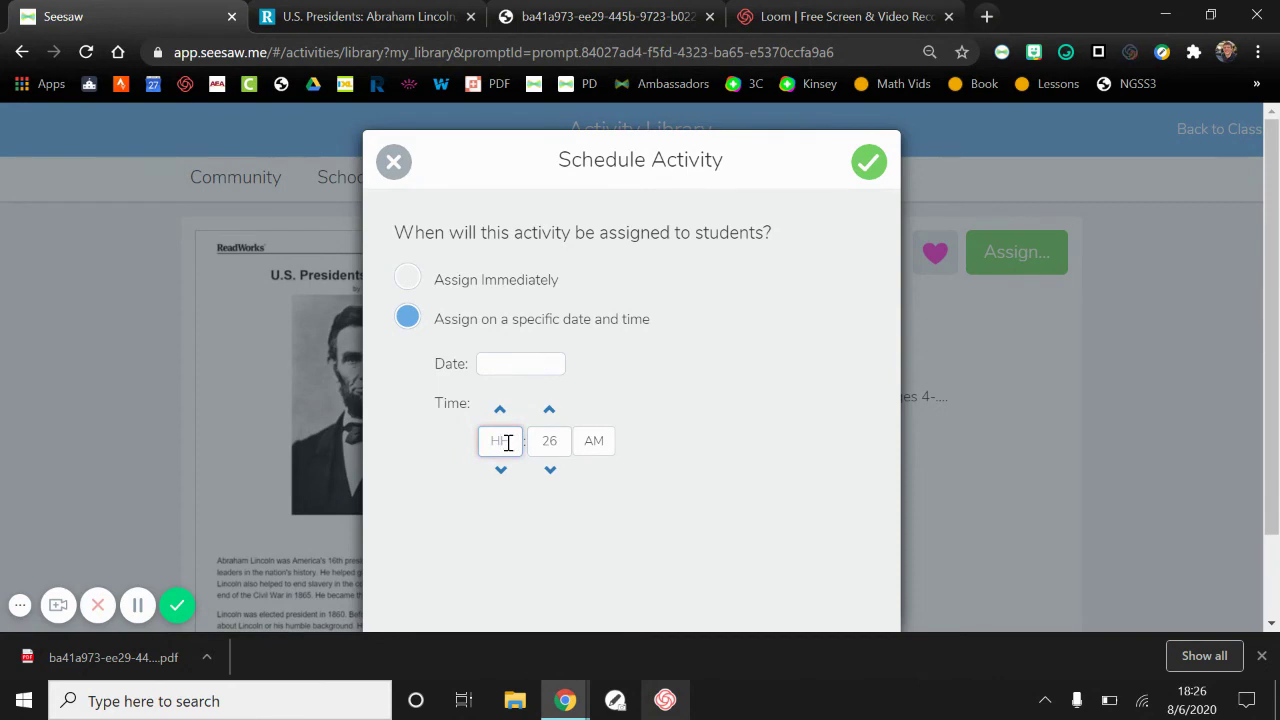
text(10)
click(561, 445)
key(BackSpace)
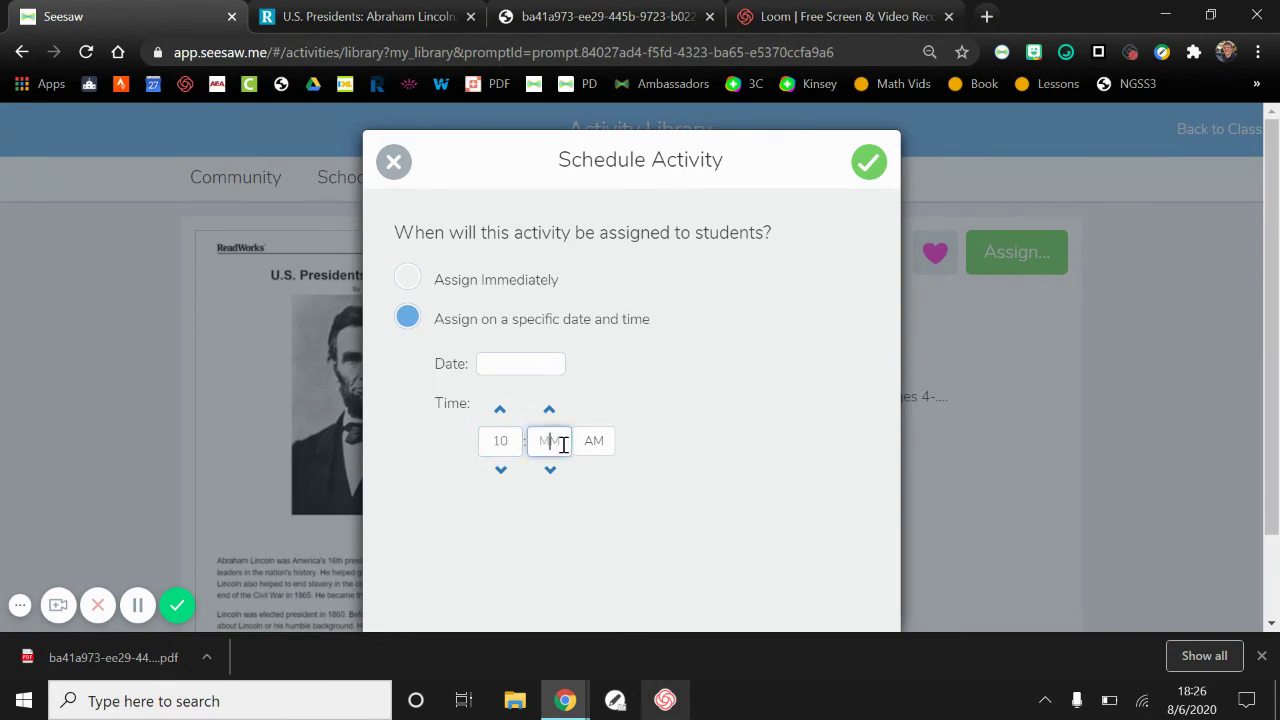
text(10)
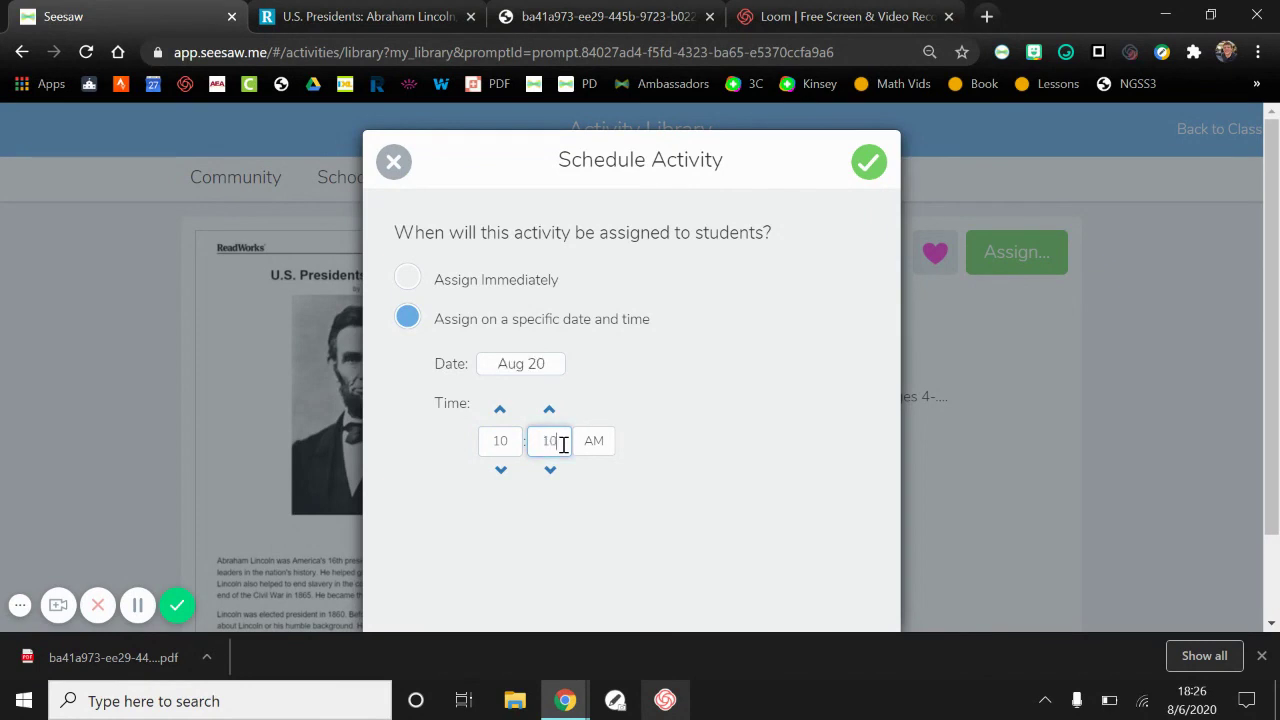
click(870, 168)
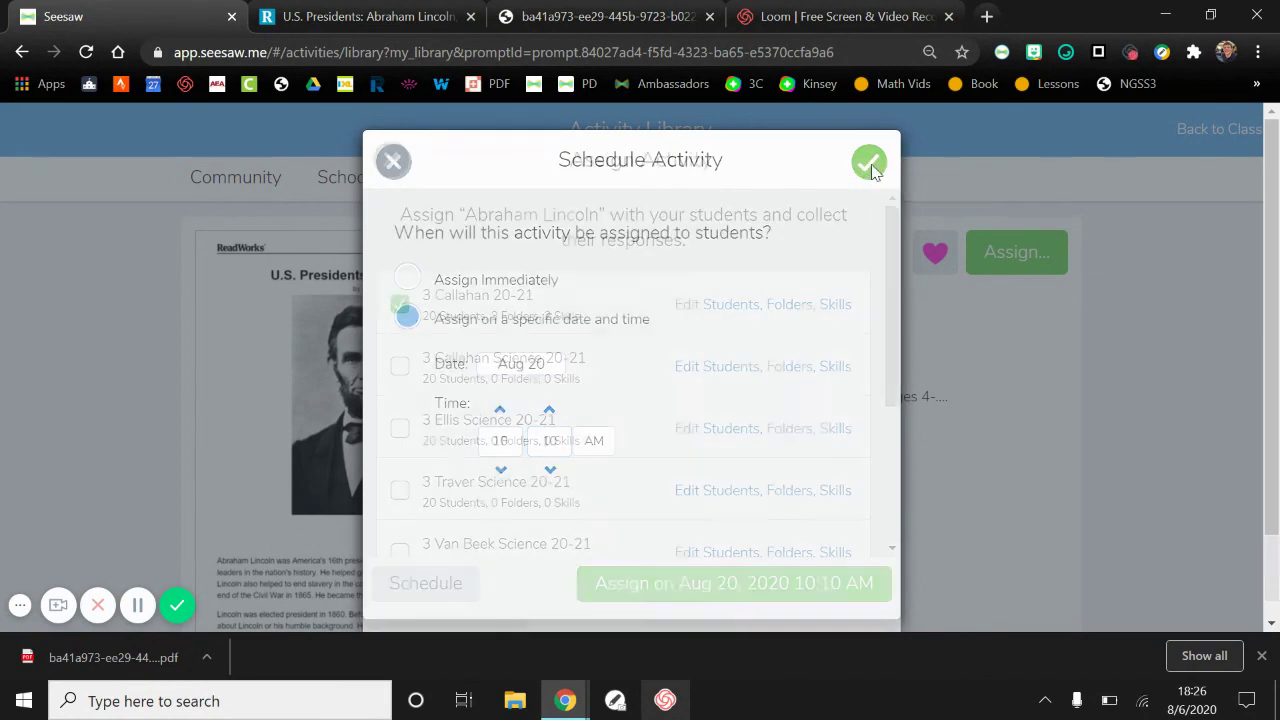
click(807, 587)
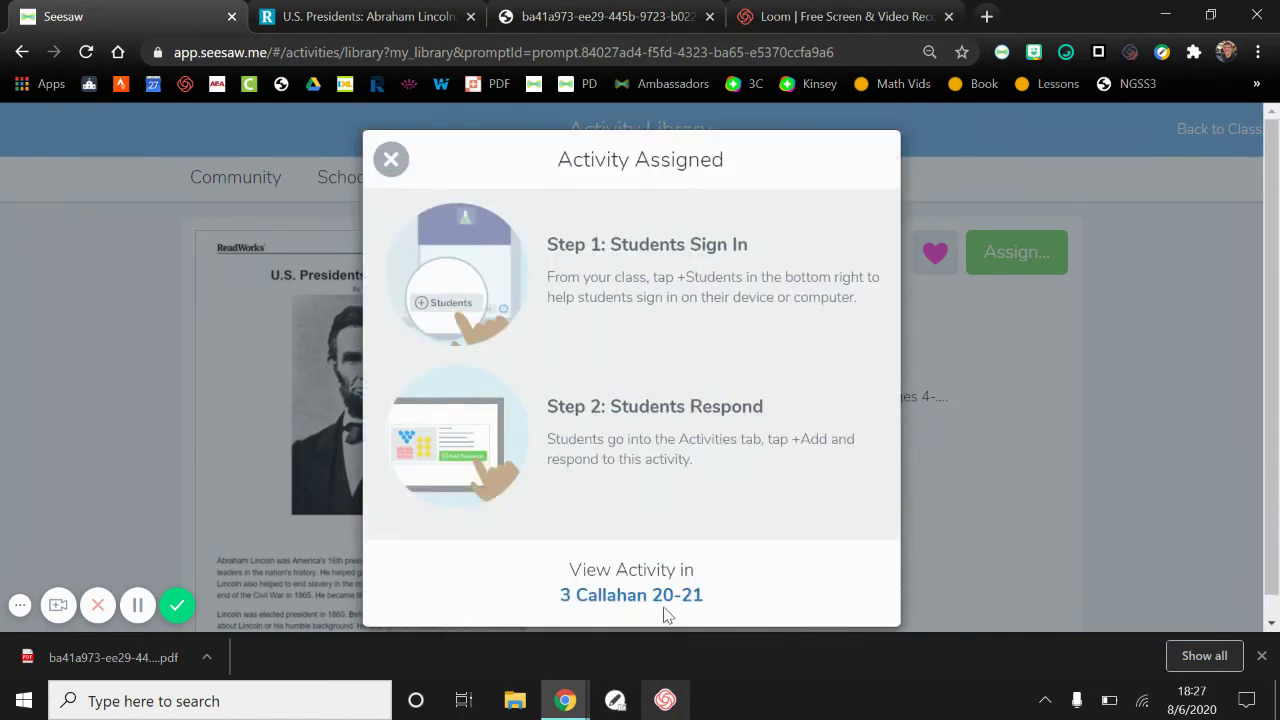
View the Abraham Lincoln activity in the class and compare the class's scheduled and assigned activity lists.
click(662, 600)
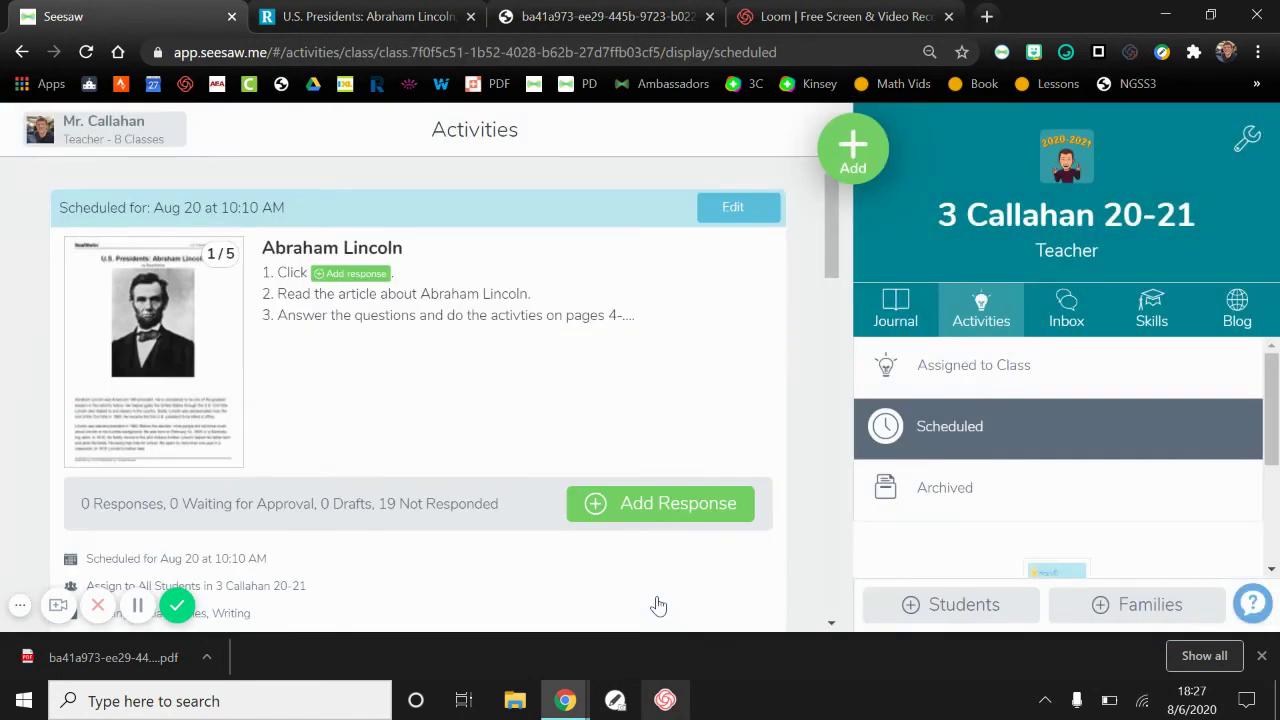
scroll(519, 378, down, 1)
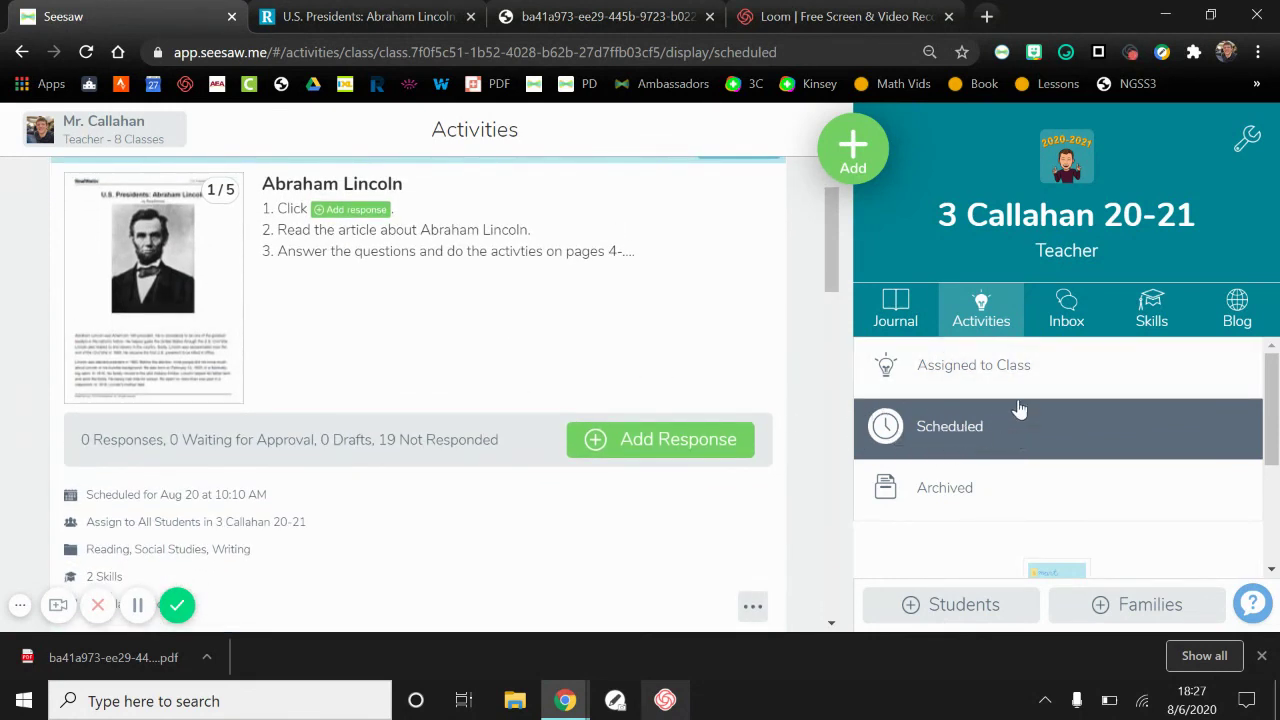
click(1000, 367)
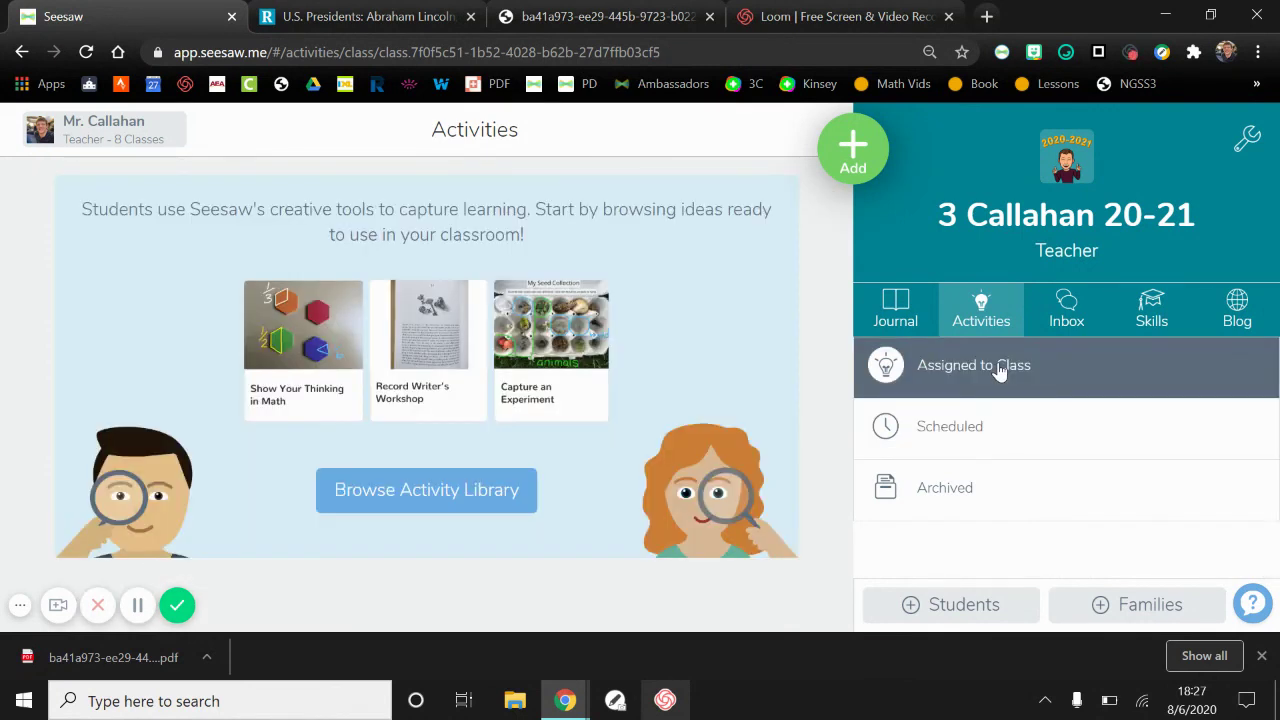
click(972, 440)
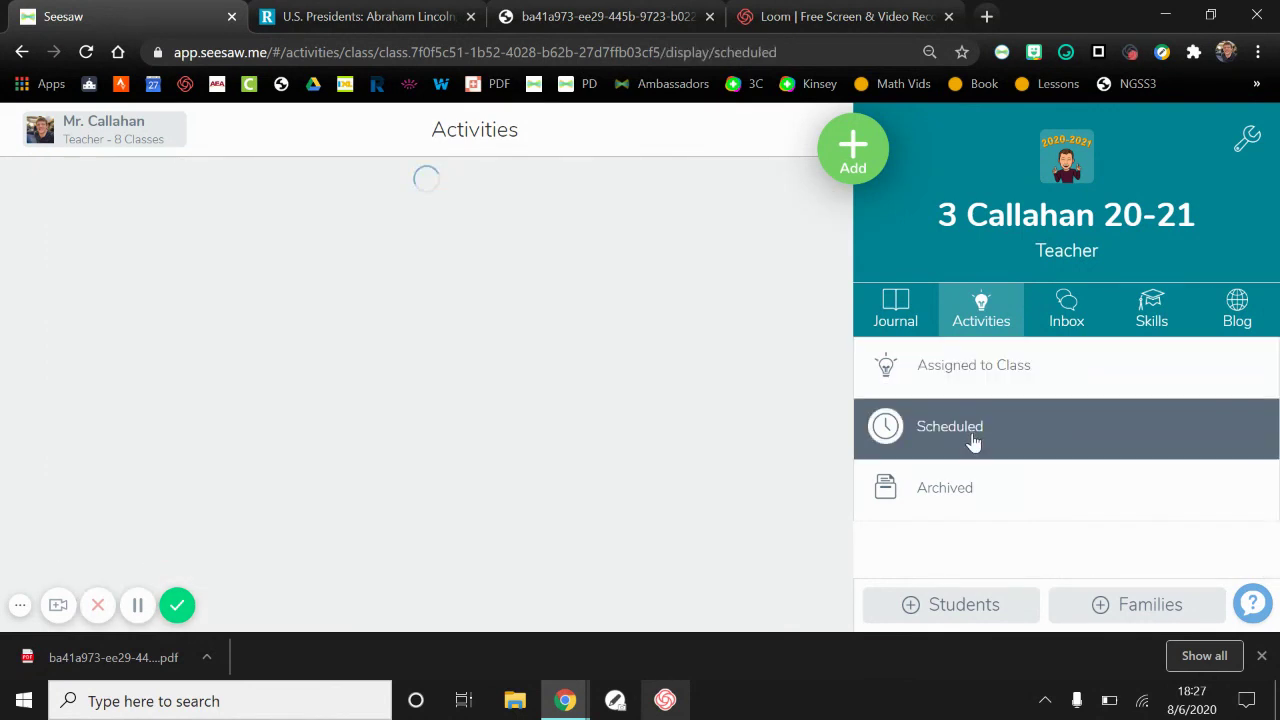